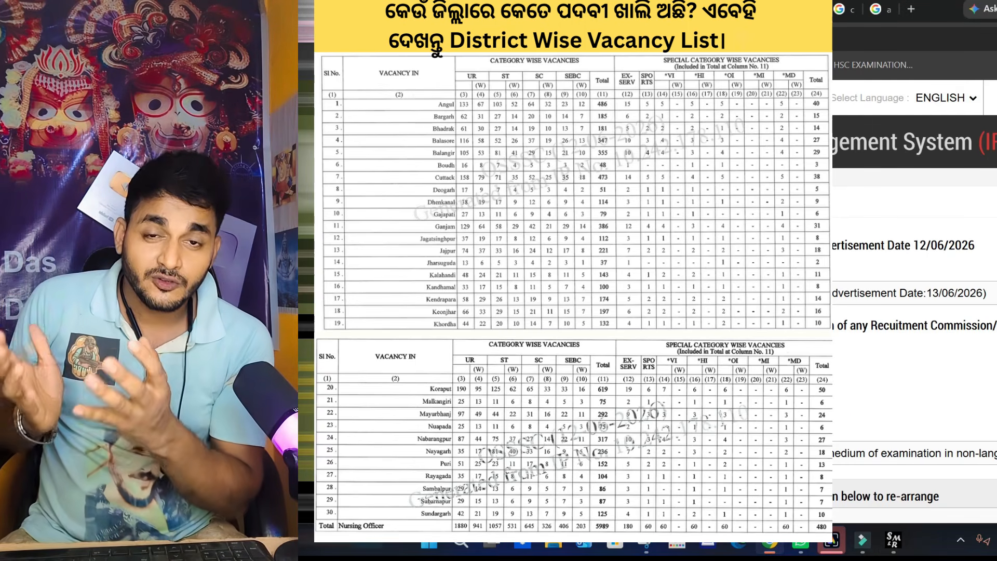
- View the district-wise vacancy table in the Nursing Officer 2026 advertisement PDF
scroll(913, 301, down, 5)
key(ctrl+Tab)
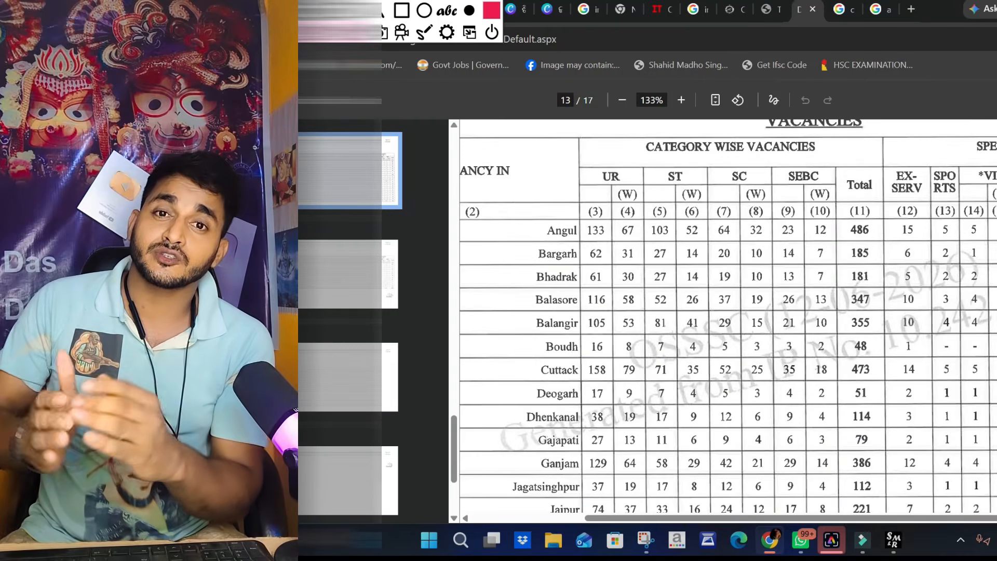
scroll(942, 333, down, 5)
scroll(943, 333, down, 10)
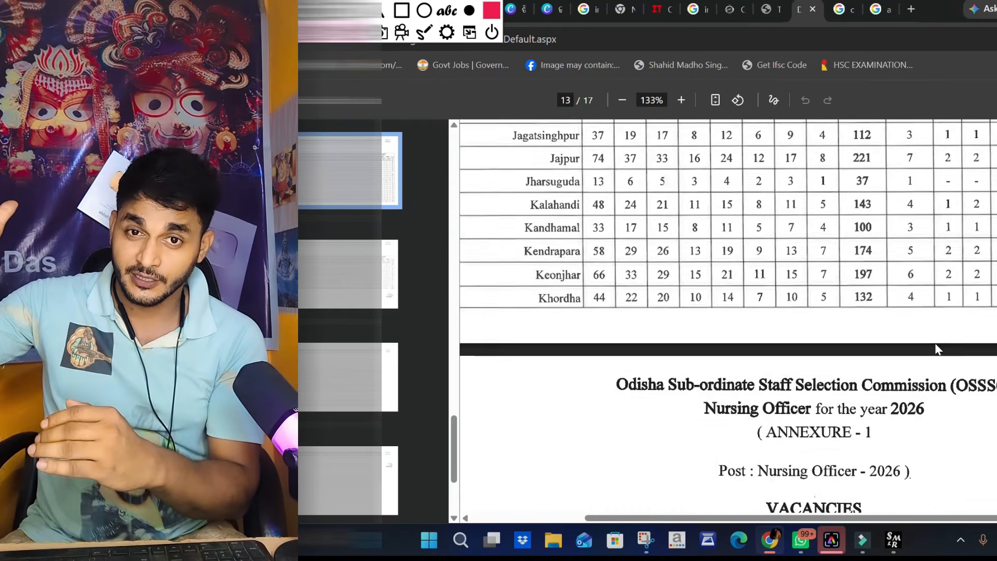
- Review the registration form's Odia language, district posting preference, gender, special category and date of birth sections
key(ctrl+shift+Tab)
click(514, 256)
scroll(568, 342, down, 5)
click(782, 323)
scroll(948, 314, down, 5)
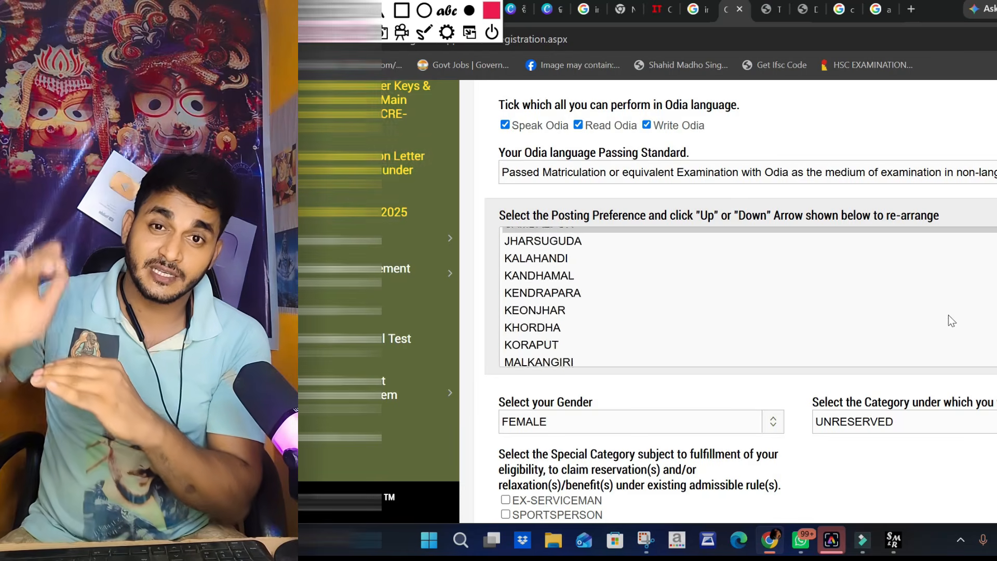
click(691, 289)
click(843, 301)
scroll(843, 301, down, 1)
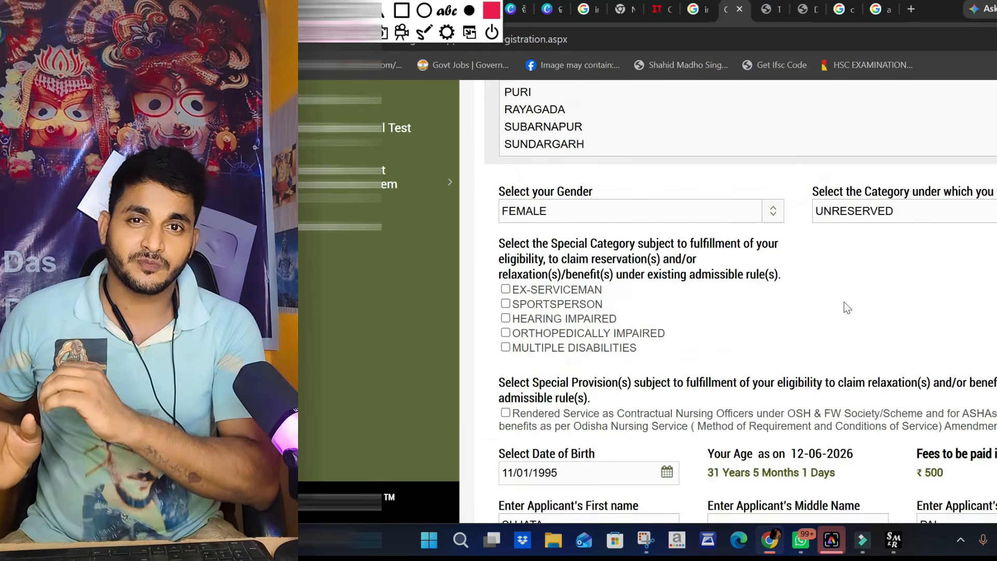
scroll(844, 306, down, 15)
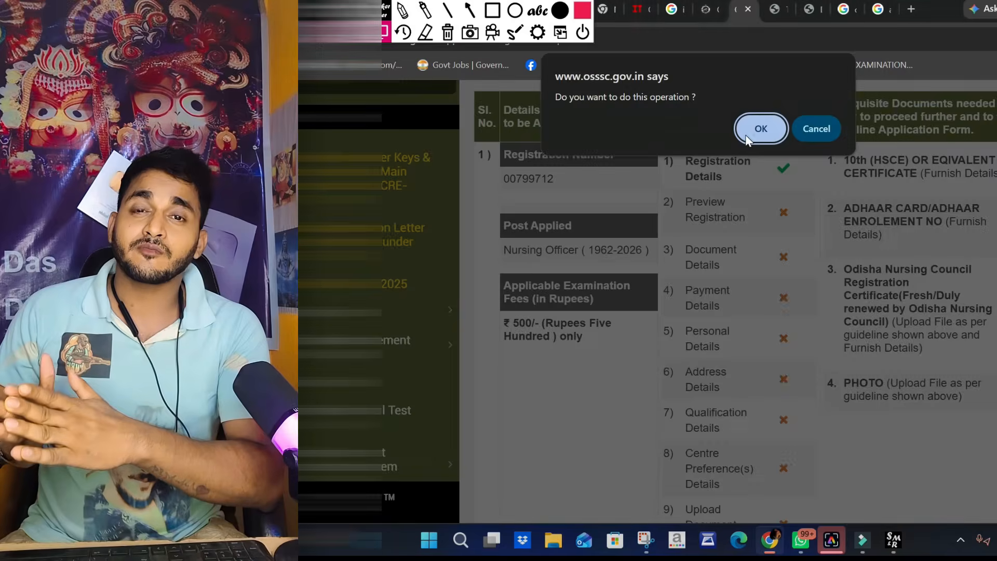
- Acknowledge the registration message and proceed through the list of application stages to the document details
click(748, 134)
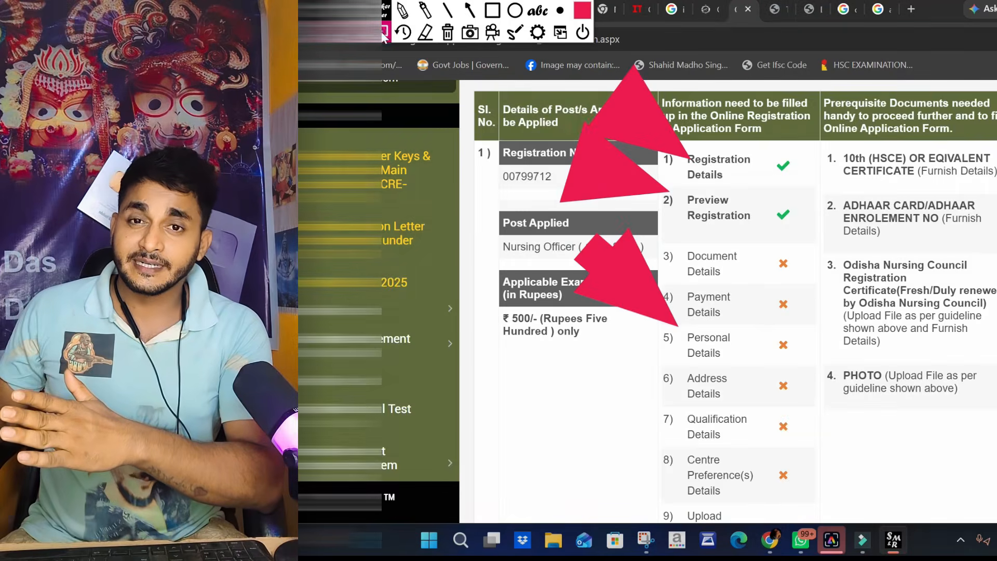
scroll(727, 301, down, 4)
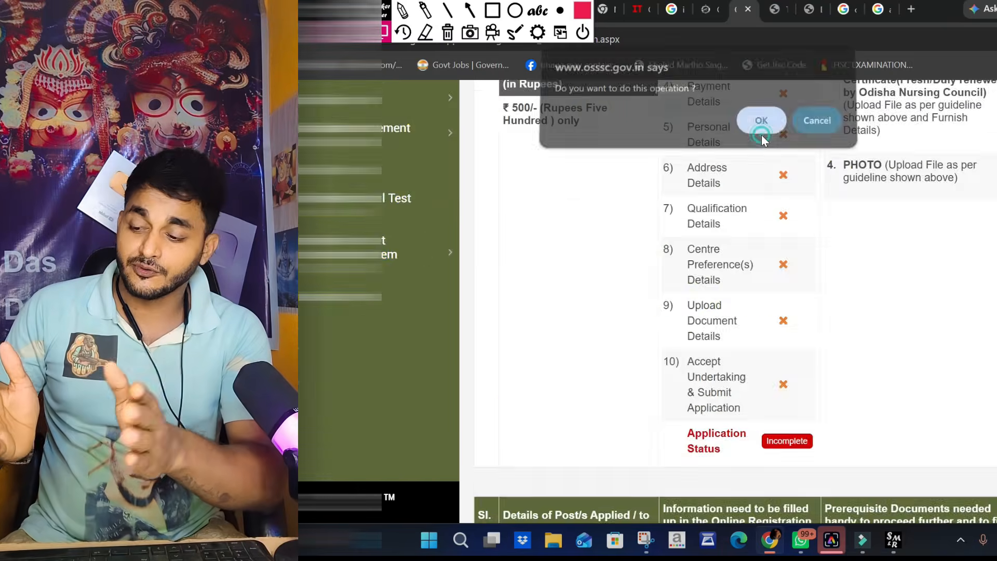
click(759, 120)
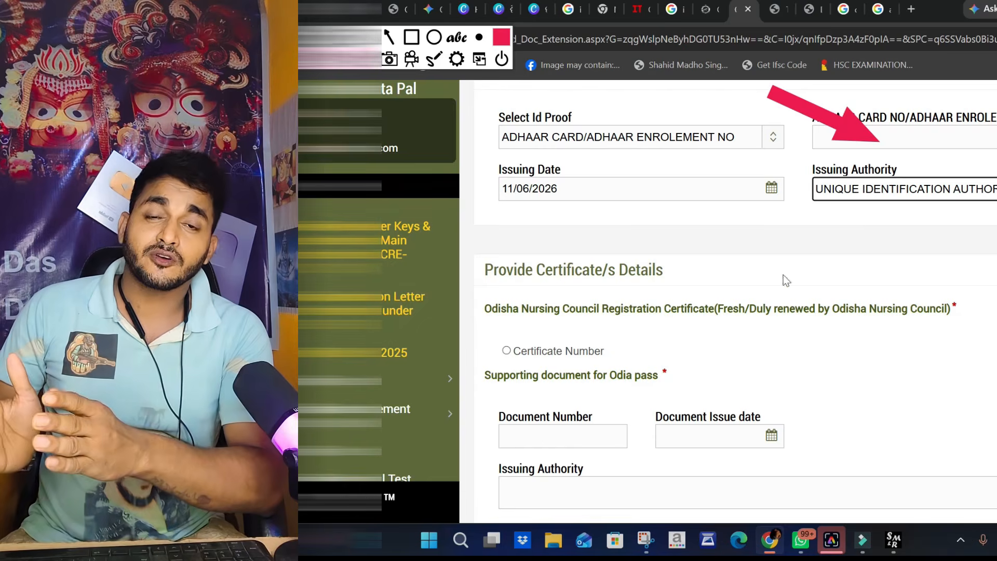
- Choose Certificate Number for the Odisha Nursing Council Registration Certificate and review the supporting document and 10th certificate fields
click(508, 353)
scroll(597, 301, down, 3)
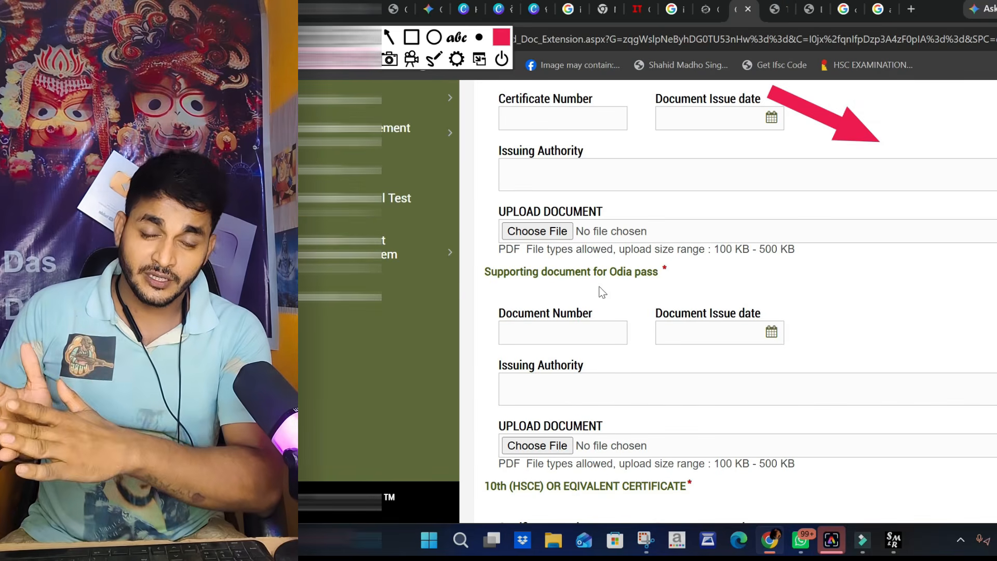
scroll(653, 278, down, 3)
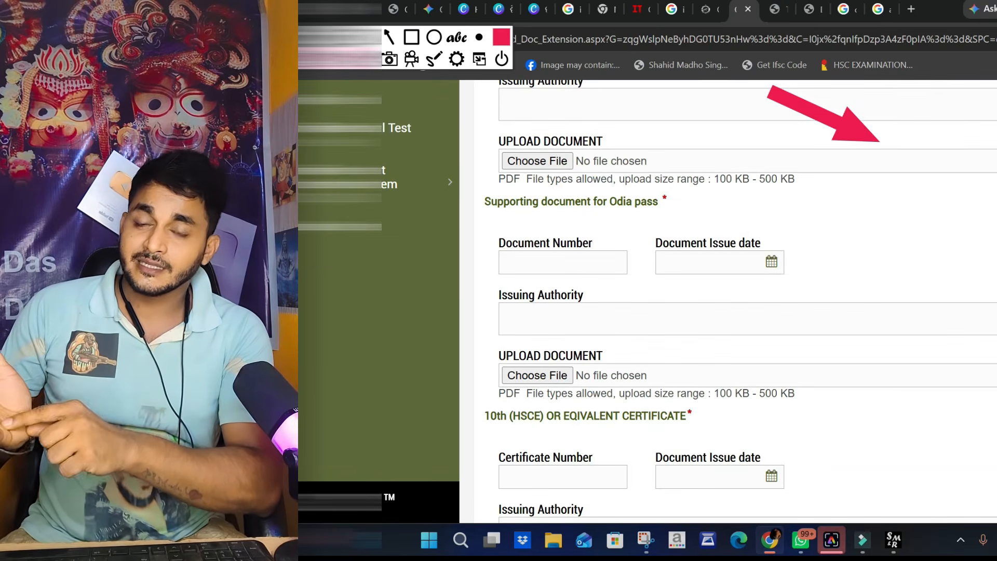
scroll(653, 278, down, 6)
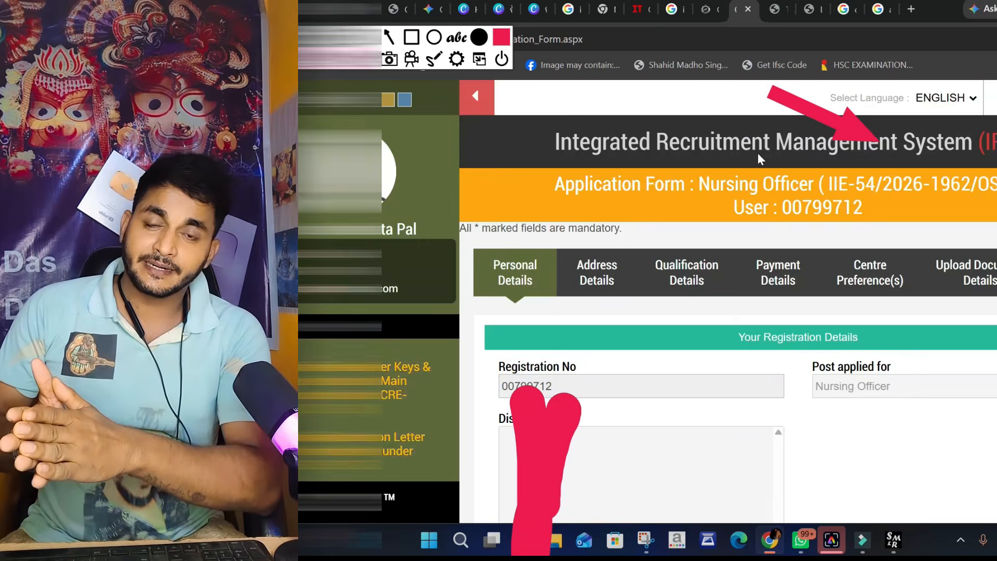
- In the personal details, set marital status to UNMARRIED, nationality to INDIAN and religion to HINDUISM
scroll(758, 152, down, 5)
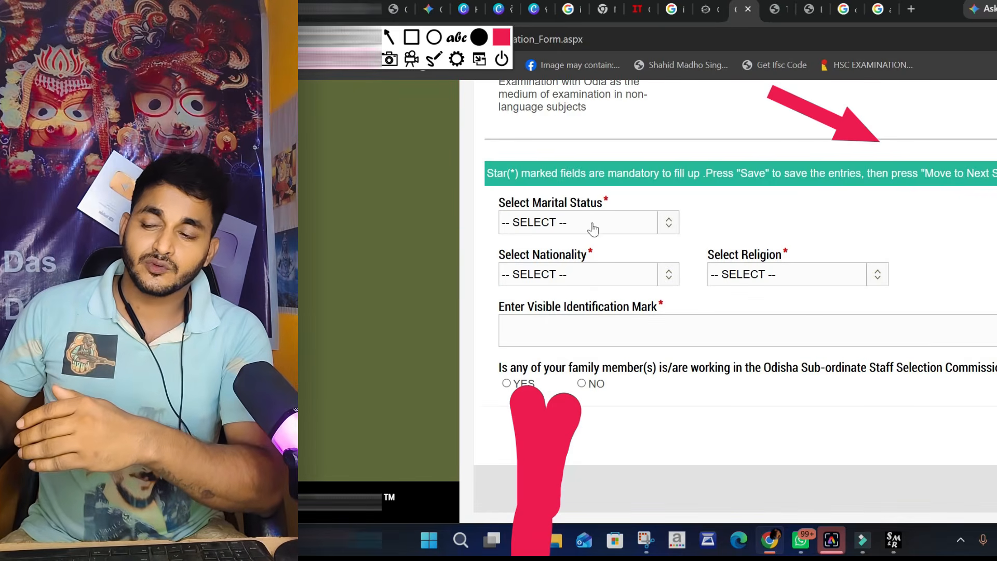
click(590, 227)
click(571, 278)
click(621, 274)
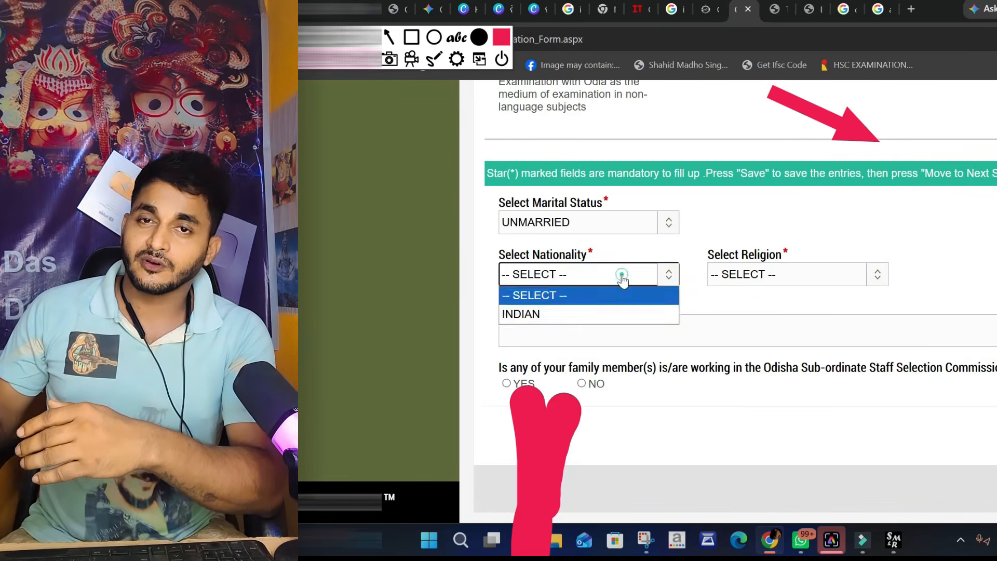
click(535, 311)
click(779, 274)
click(753, 313)
- Enter a cut mark on the knee as the visible identification mark and answer NO to the family member question
click(499, 323)
text(CUT MARK ONH)
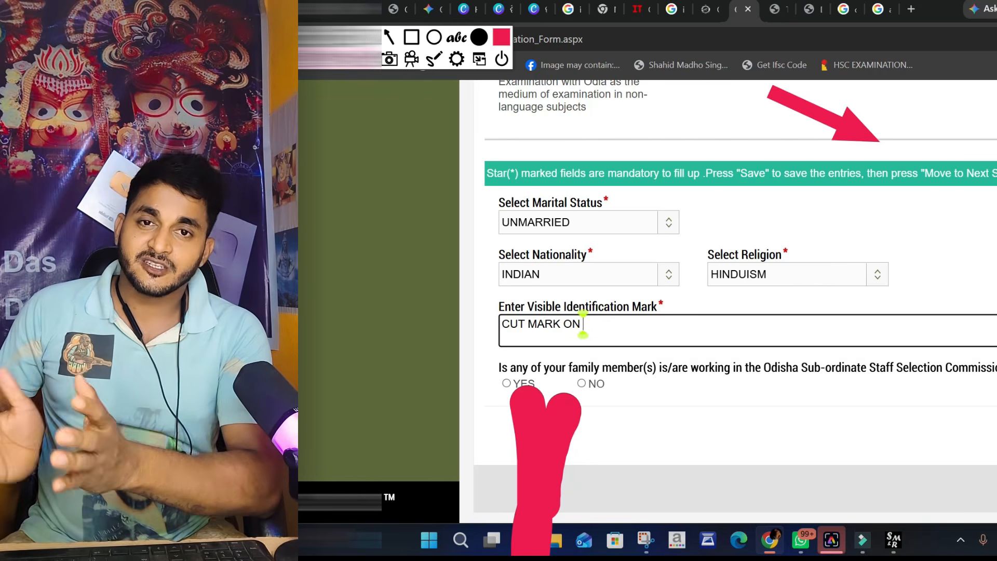
text(KNEE)
click(592, 384)
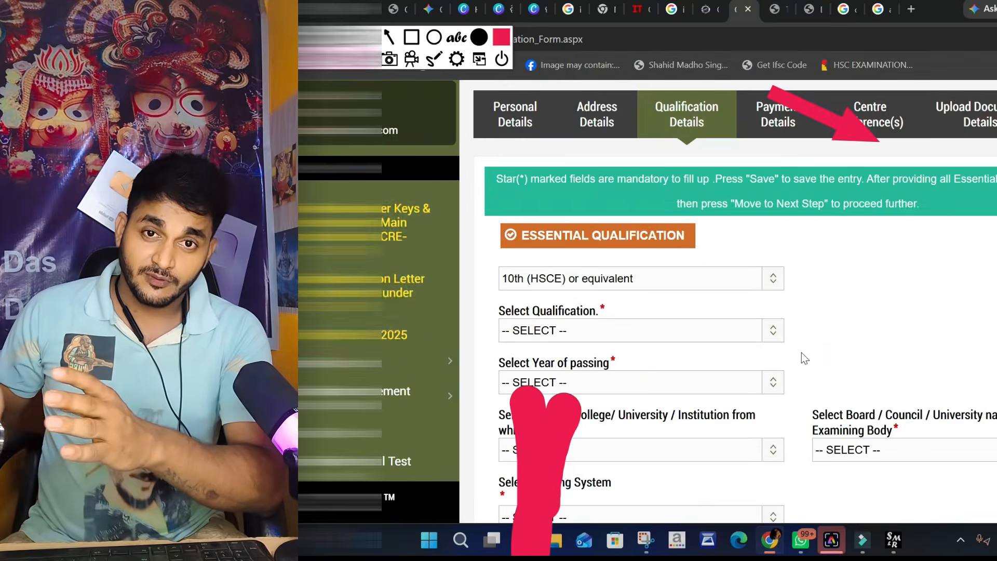
- For the 10th (HSCE) qualification, set the institution to OTHER and the board to Board Of Secondary Education, Odisha
click(631, 241)
click(566, 376)
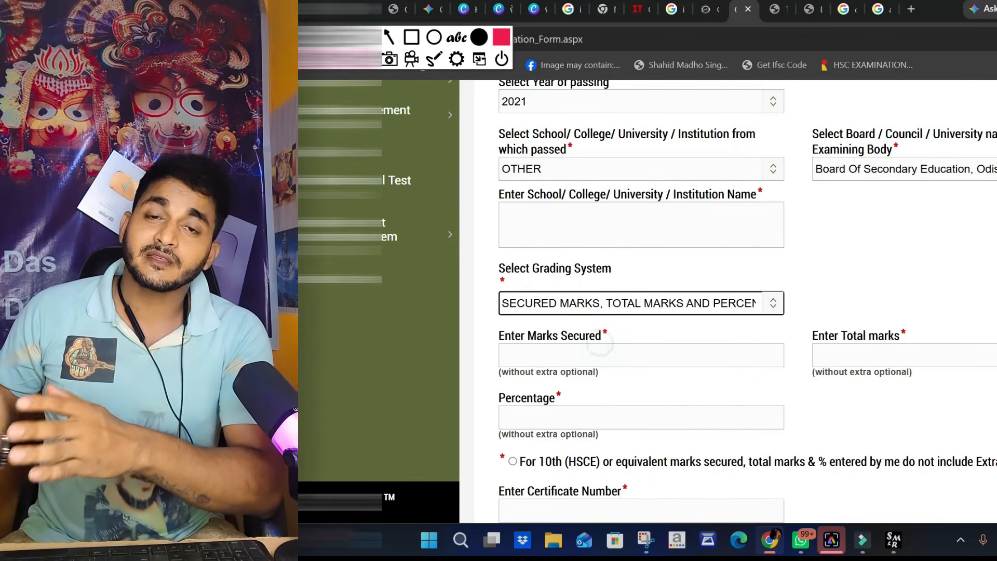
scroll(642, 301, down, 3)
- For the +2 (HSE) qualification, set discipline Science, qualification +2 (HSEC), passing year 2024 and institution OTHER
click(512, 326)
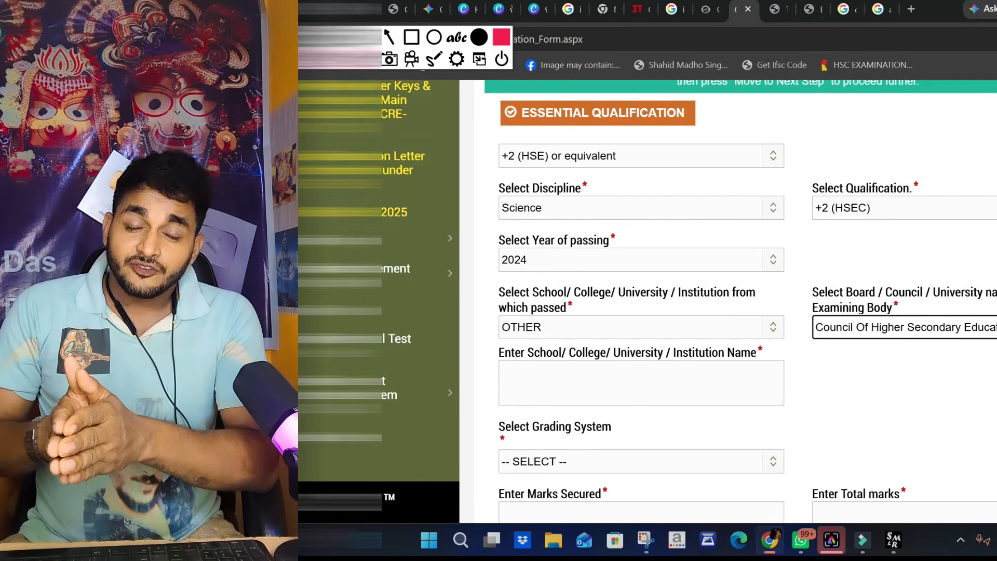
scroll(599, 366, down, 3)
click(512, 338)
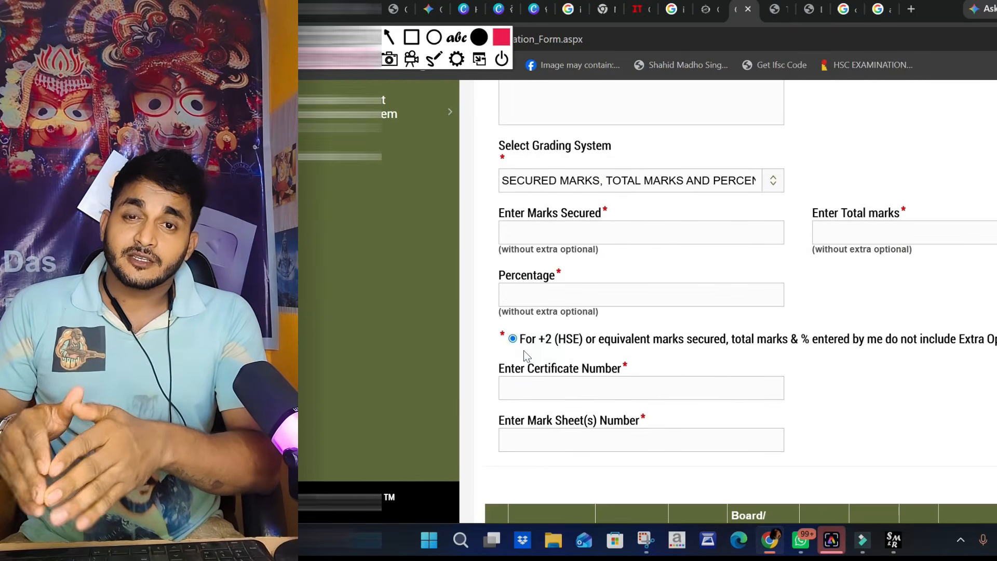
scroll(641, 312, up, 5)
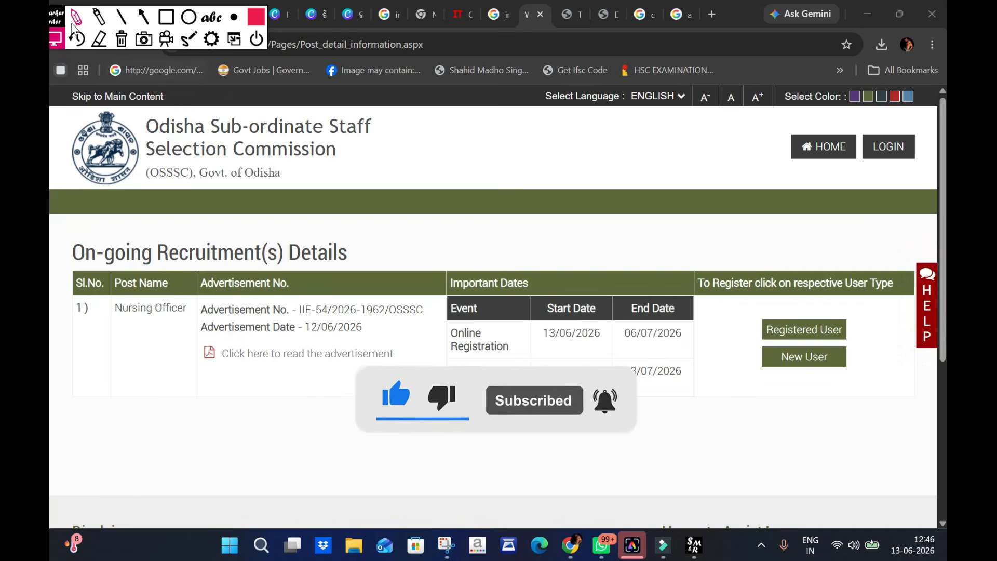
- Return to the OSSSC home page and draw a red arrow pointing at APPLY ONLINE
drag(57, 16, 338, 15)
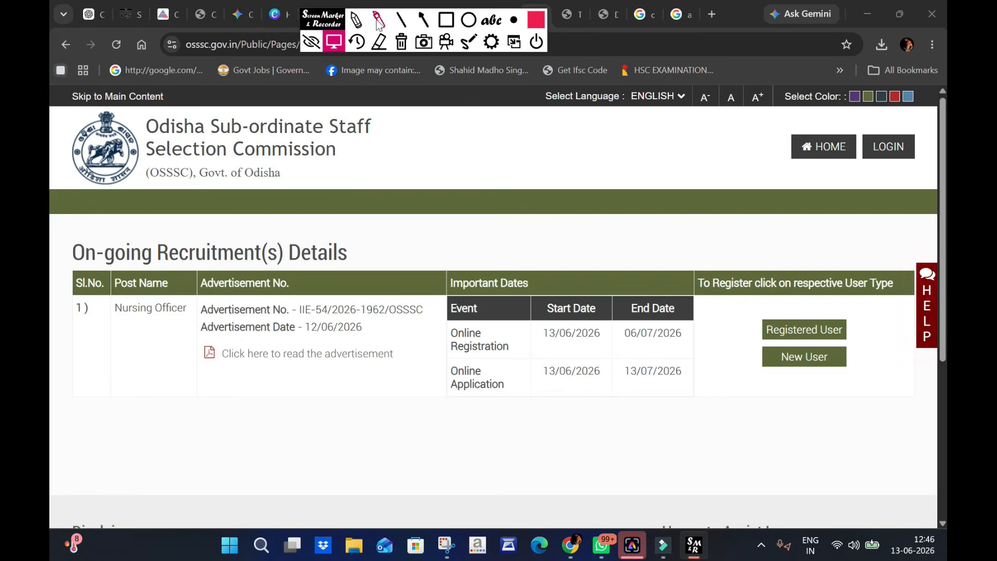
mouse_move(332, 22)
mouse_down()
mouse_move(89, 7)
mouse_move(88, 18)
mouse_up()
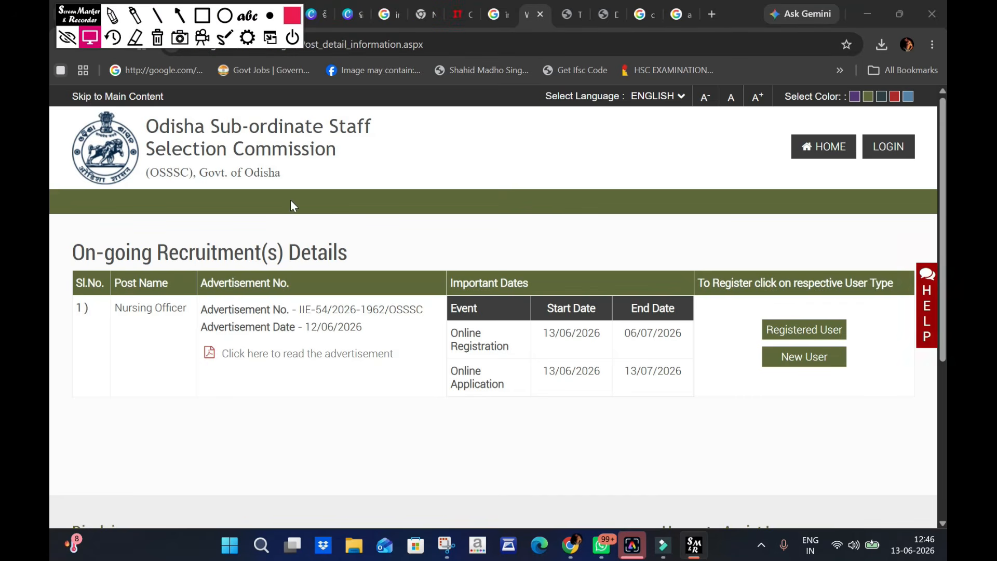
click(837, 156)
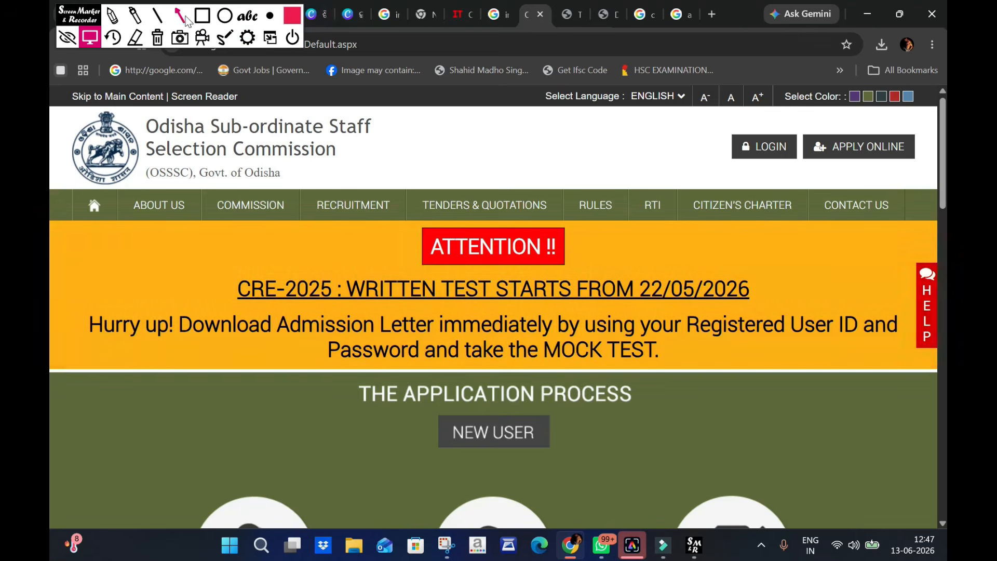
click(179, 15)
drag(725, 265, 839, 160)
click(90, 37)
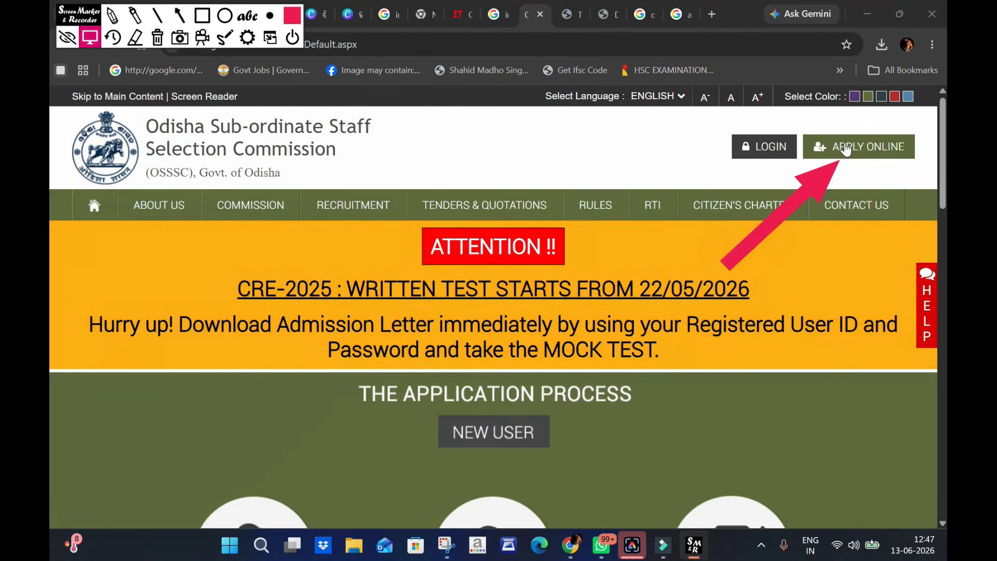
- Open the online application page and draw red arrows pointing at Registered User and New User for the Nursing Officer post
click(845, 148)
scroll(830, 190, down, 2)
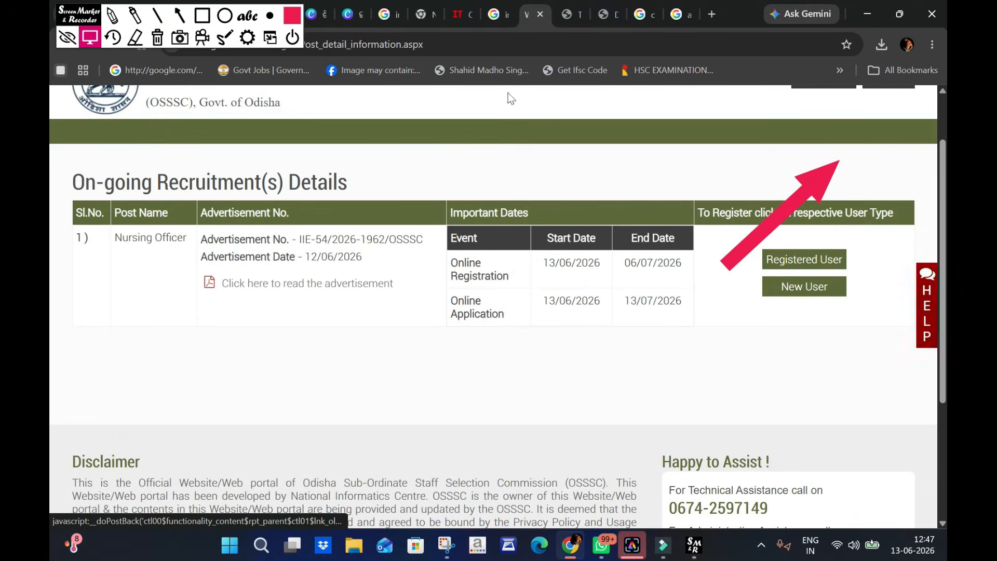
click(180, 16)
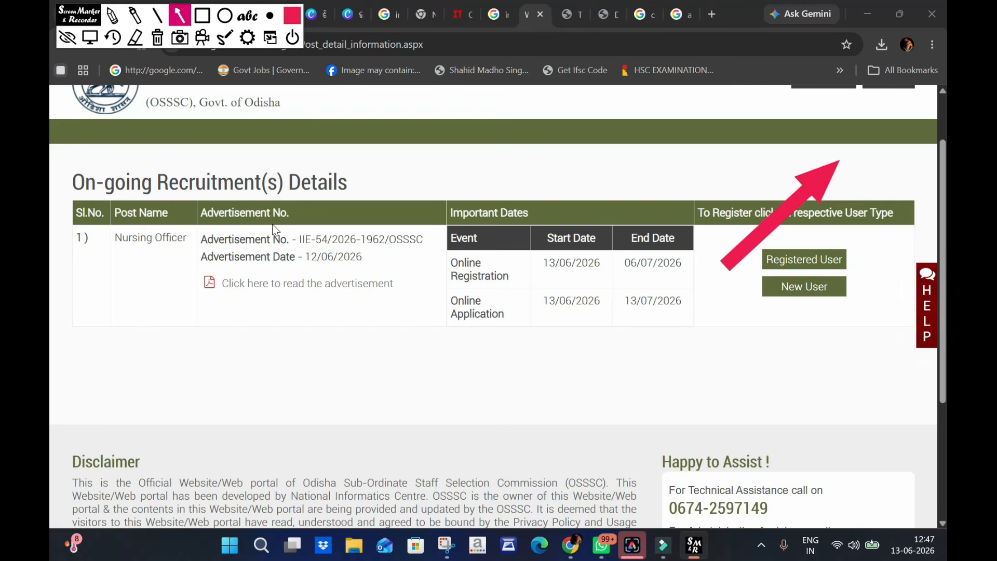
drag(722, 157, 783, 238)
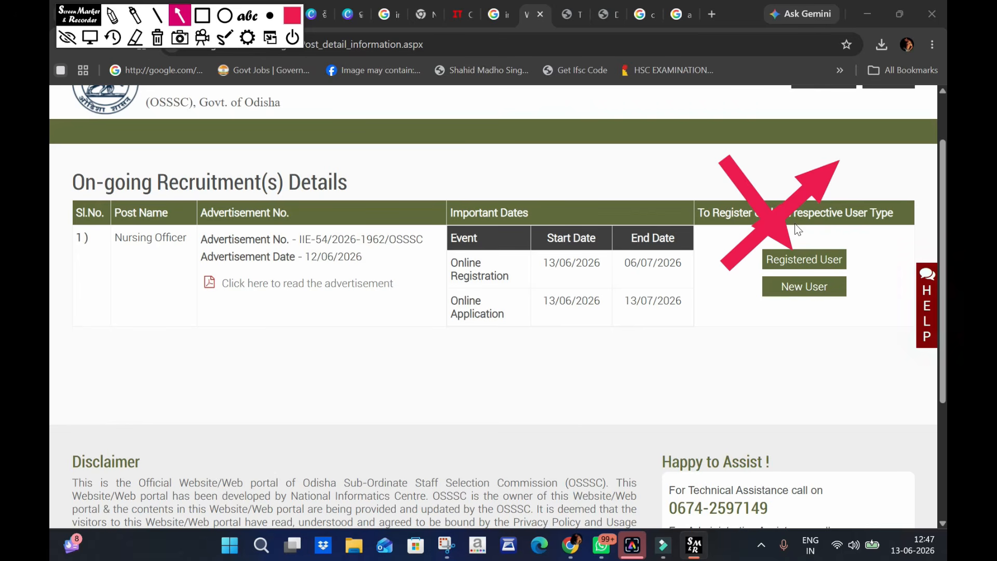
drag(713, 416, 797, 314)
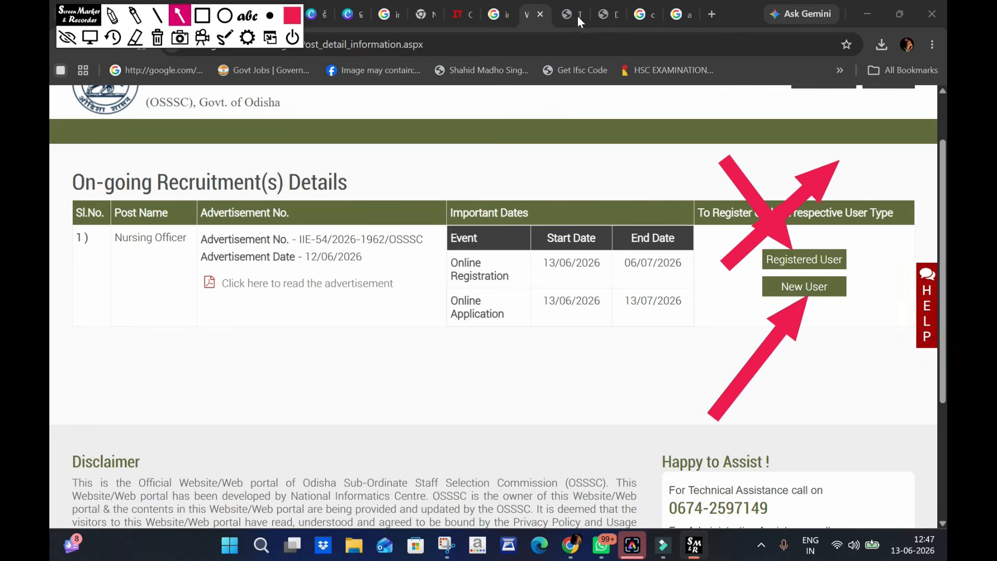
- Switch to the Registration & Application Process PDF, go to its first page and clear all the drawn arrows
click(90, 38)
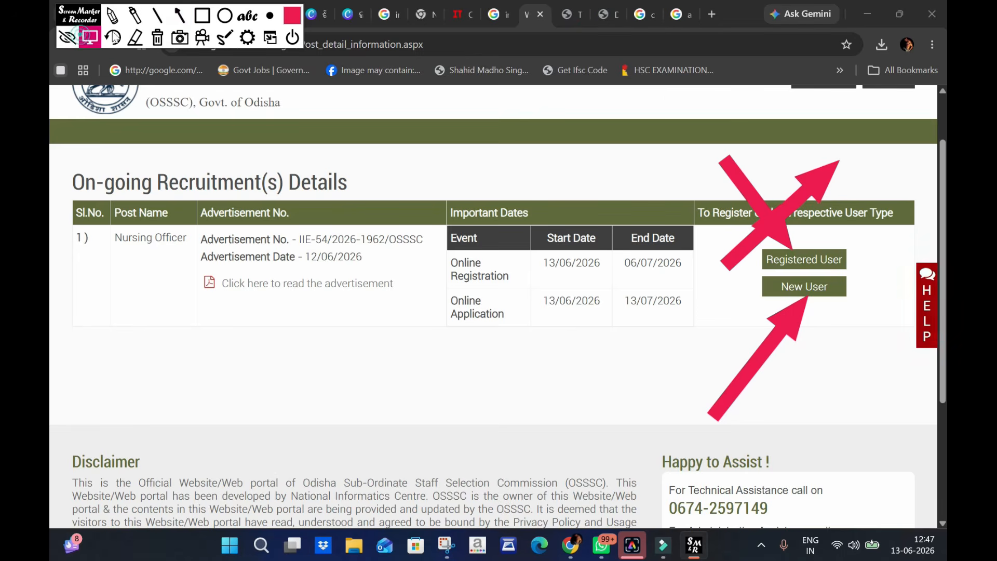
click(602, 14)
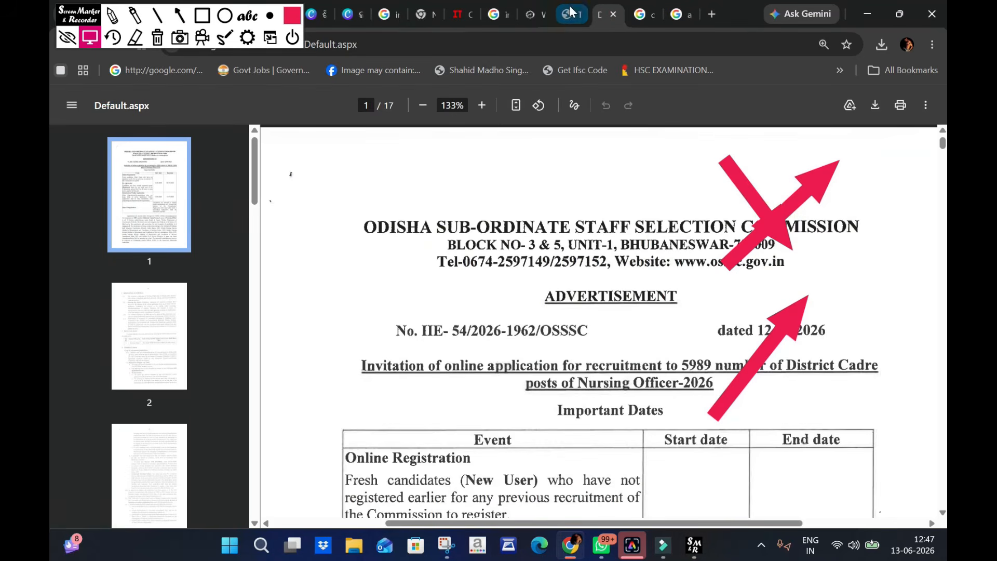
click(568, 14)
scroll(563, 253, up, 15)
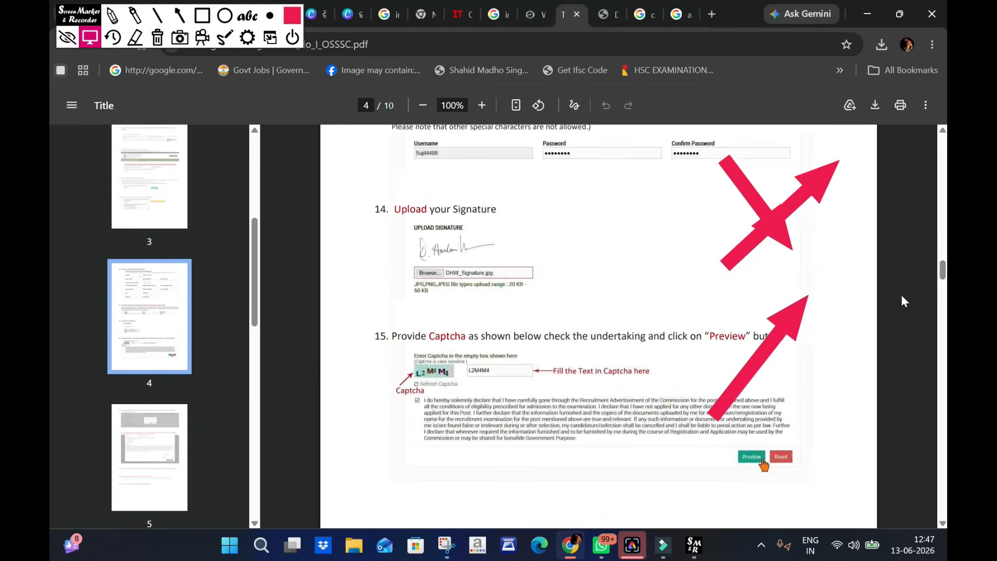
scroll(49, 219, up, 20)
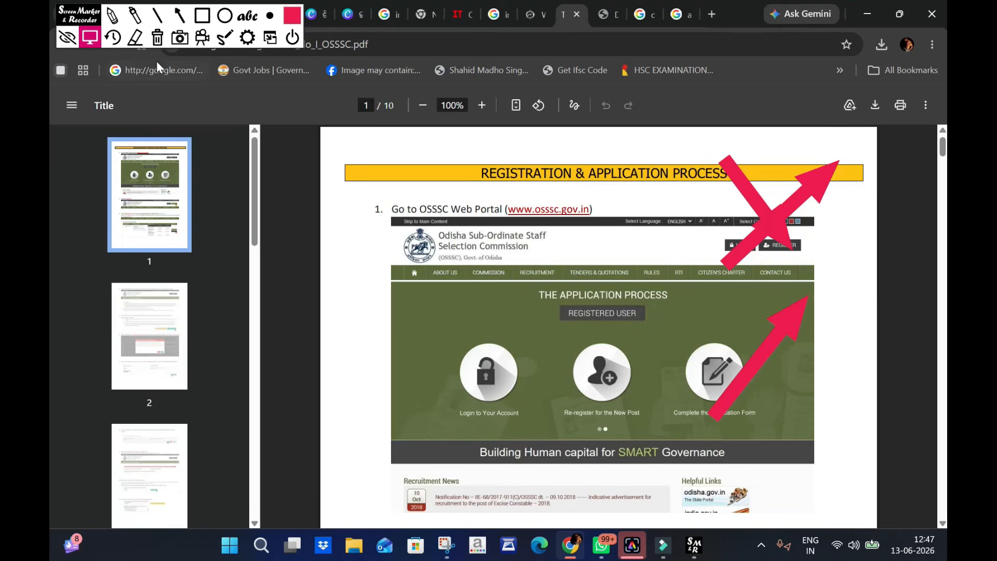
click(155, 41)
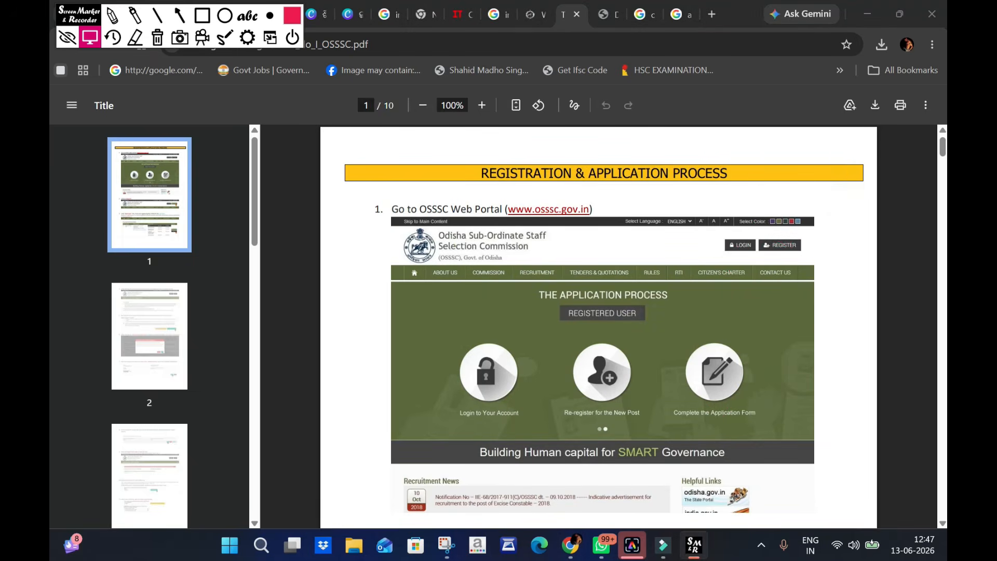
- Read through the process guide's registration instructions from the web portal step to the captcha and preview step
scroll(456, 235, down, 7)
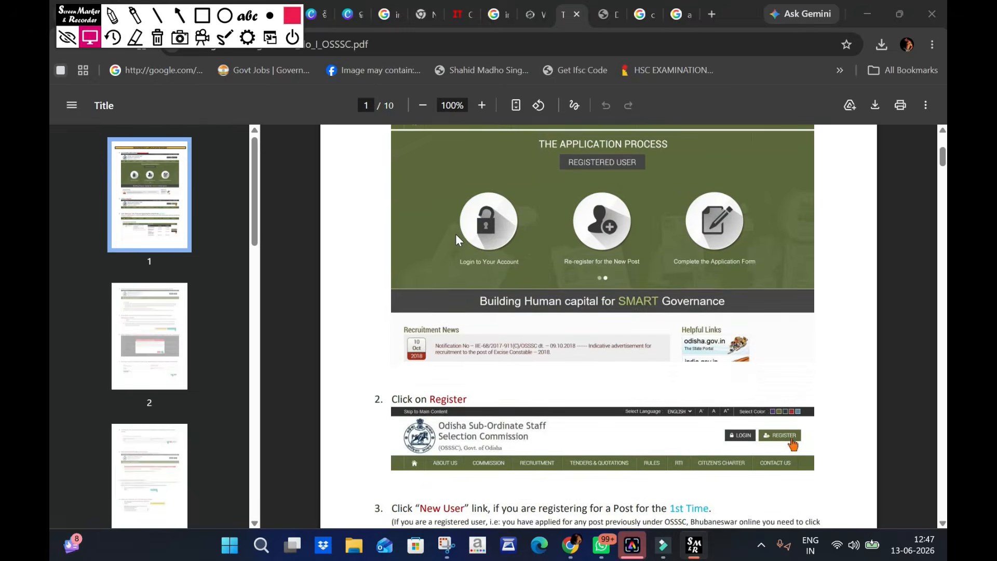
scroll(456, 239, down, 5)
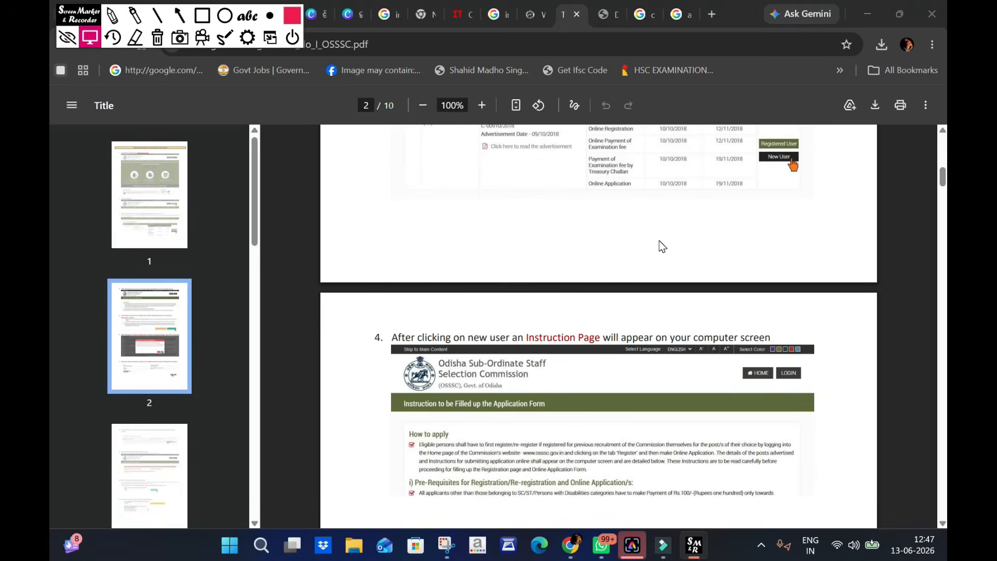
scroll(659, 246, down, 16)
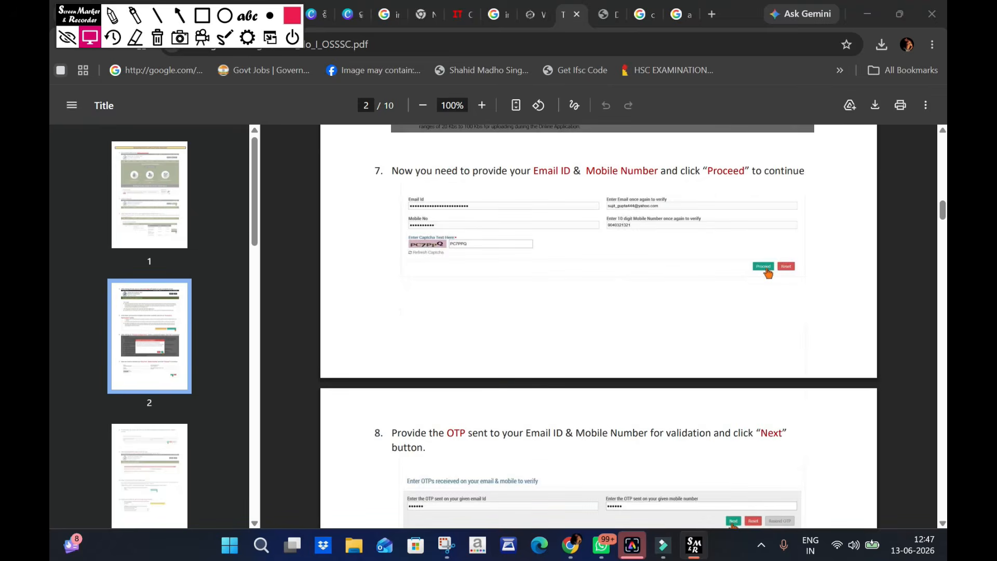
scroll(640, 206, down, 12)
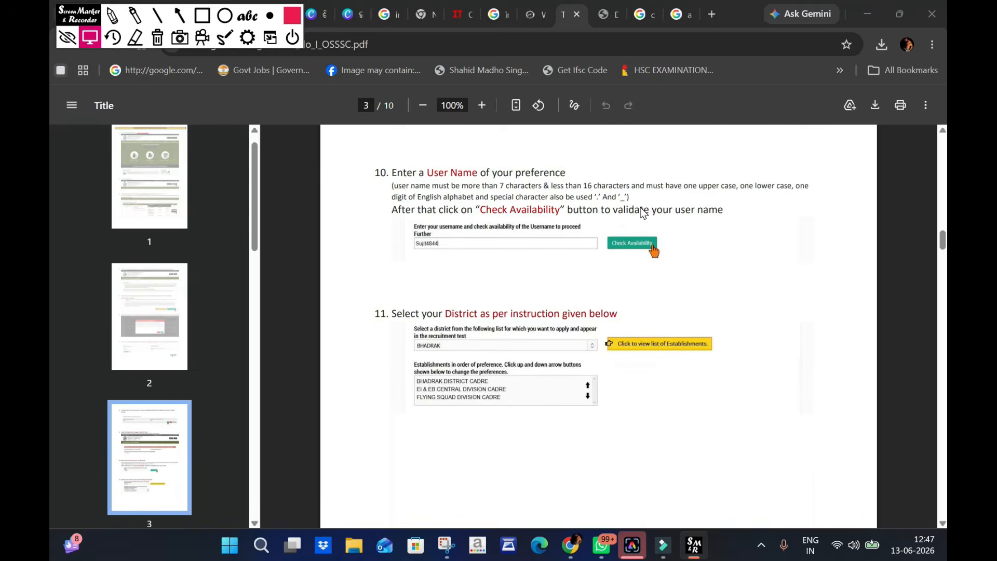
scroll(642, 212, down, 7)
scroll(641, 207, down, 7)
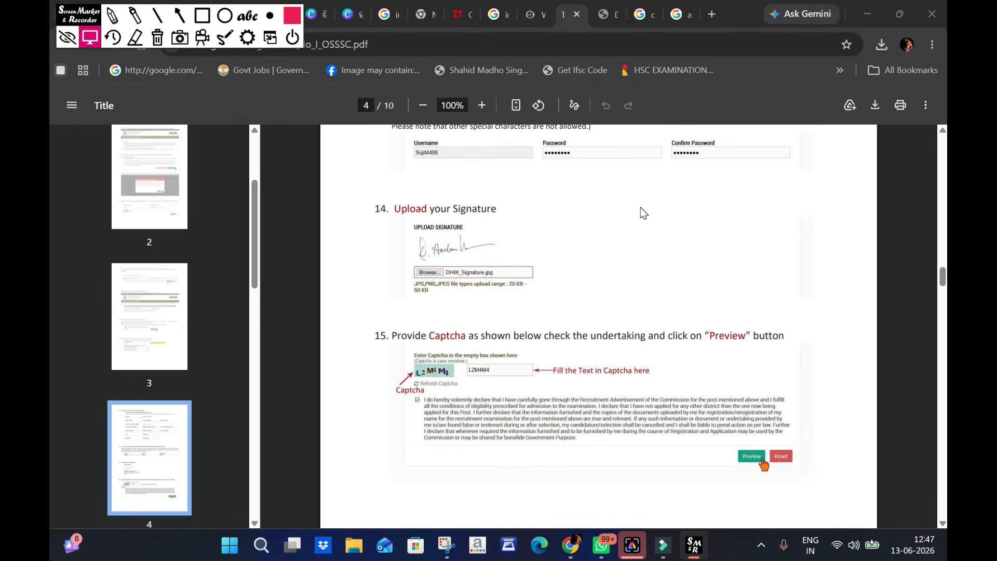
scroll(641, 207, down, 3)
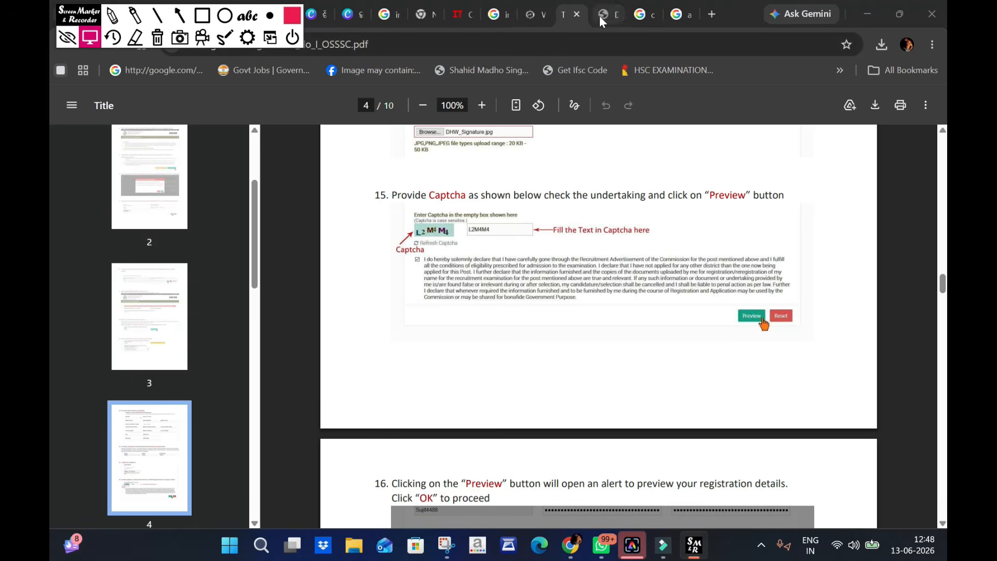
- Return to the On-going Recruitment(s) Details page and draw a red arrow pointing at Registered User for the Nursing Officer post
click(532, 14)
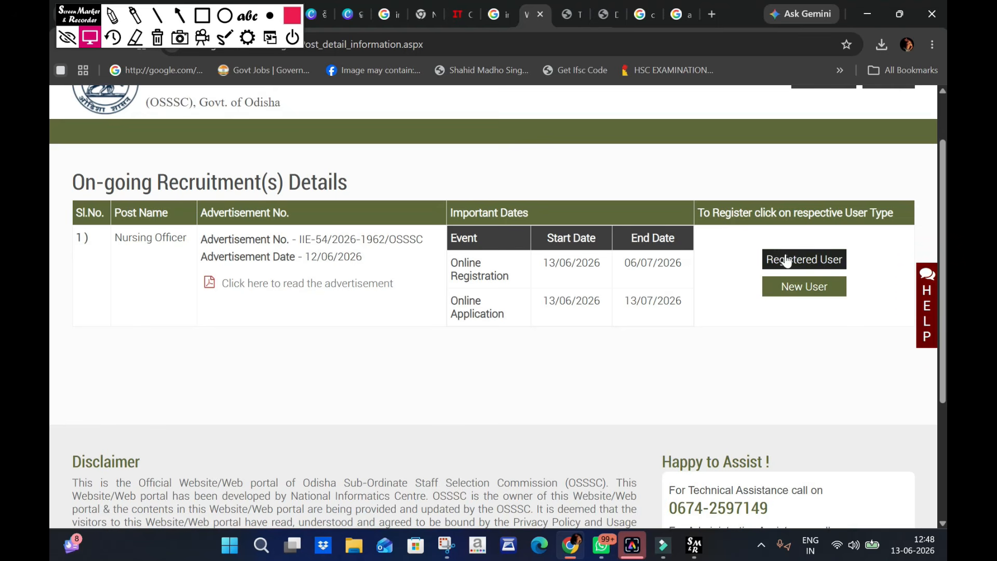
click(179, 15)
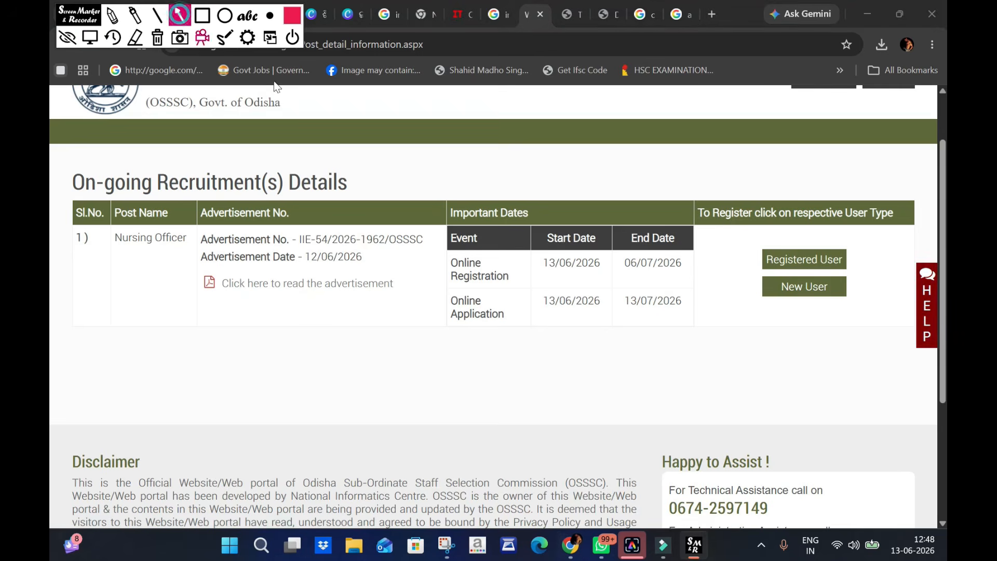
mouse_move(714, 207)
mouse_down()
mouse_move(764, 250)
mouse_move(779, 238)
mouse_move(795, 244)
mouse_up()
click(88, 39)
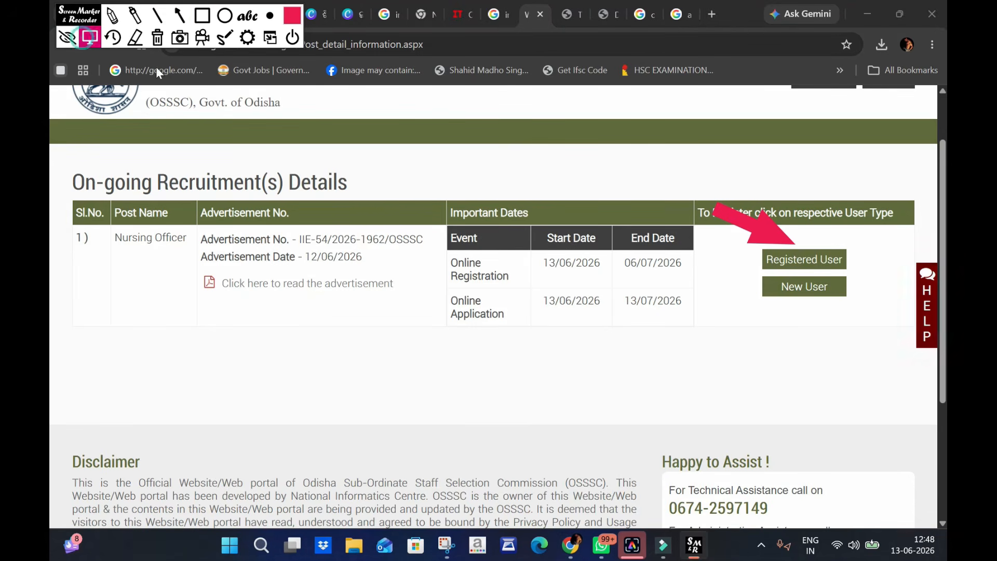
- Start registration as a registered user, proceeding past the instructions and accepting the important notice to reach the login page
click(803, 266)
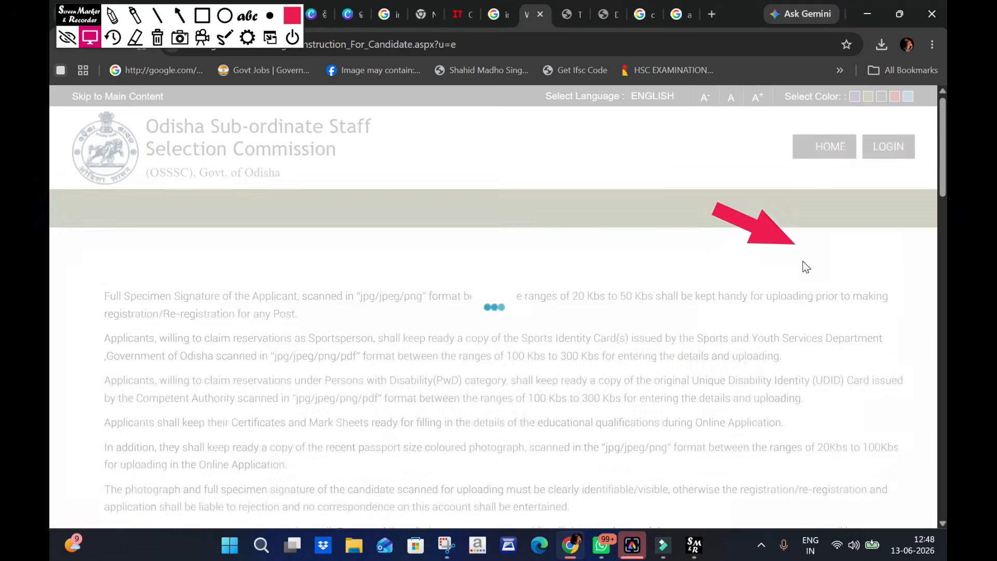
scroll(569, 265, down, 20)
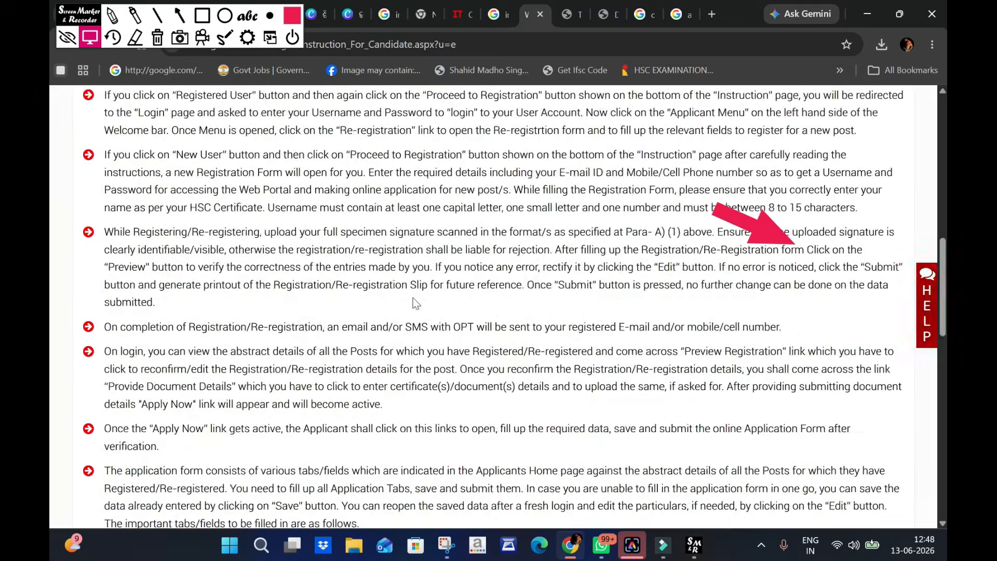
scroll(294, 322, up, 1)
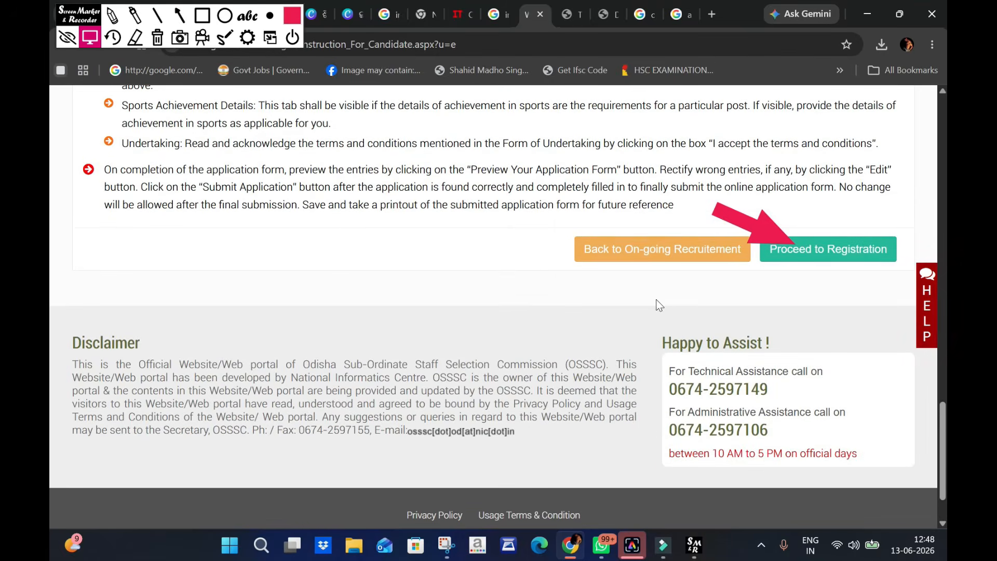
click(825, 260)
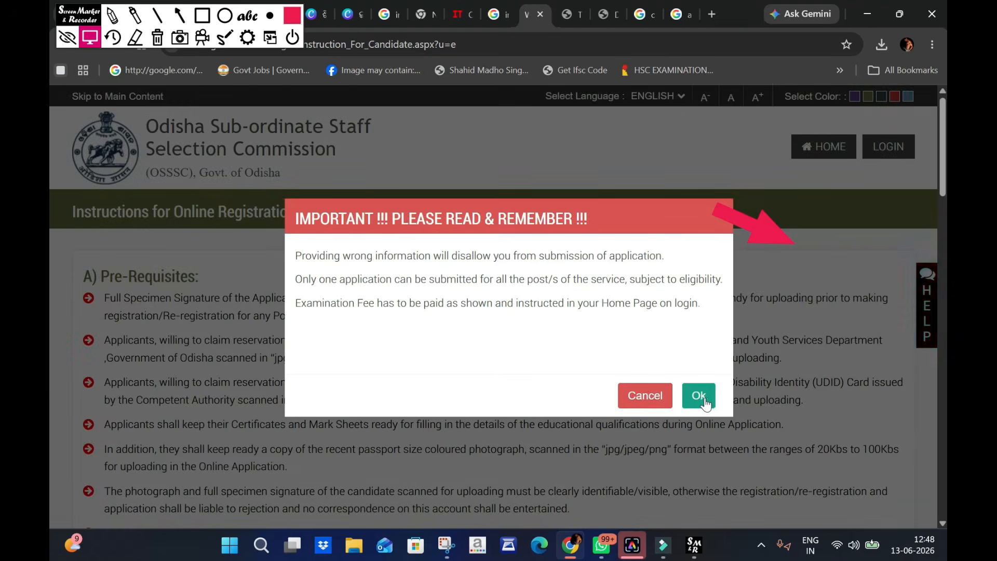
click(701, 396)
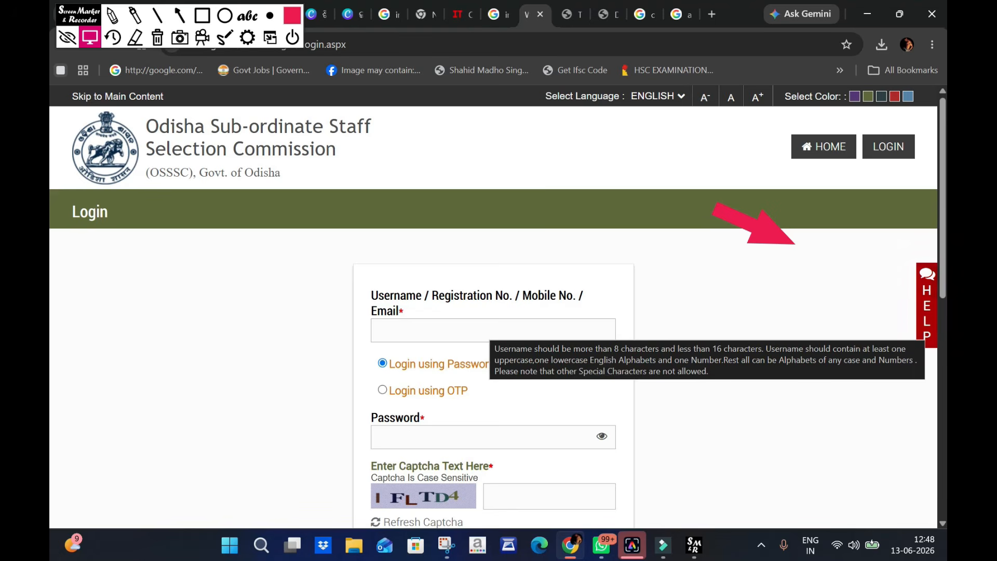
- Look over the login form and draw a red arrow pointing at the Username / Registration No. / Mobile No. / Email field
scroll(254, 376, down, 4)
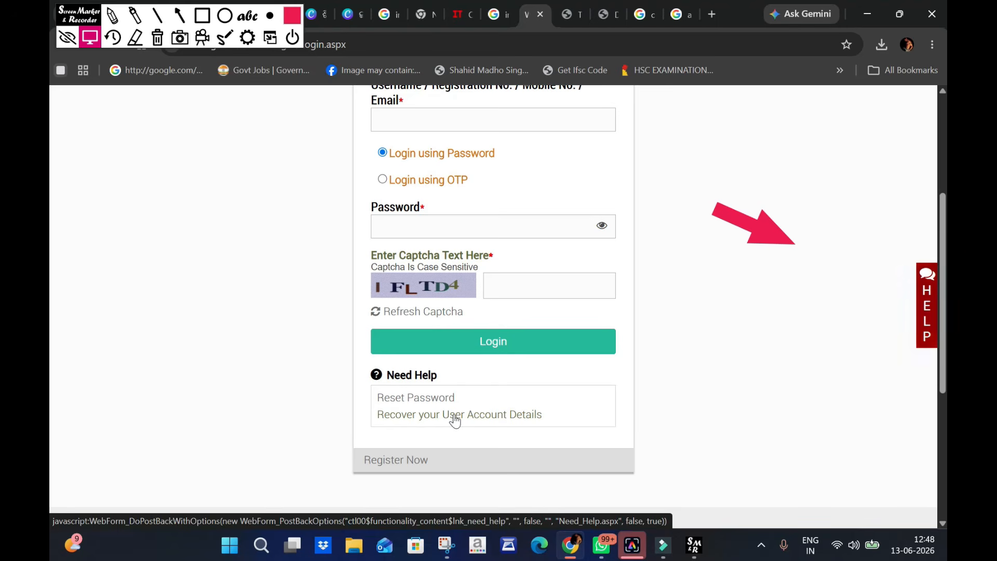
scroll(439, 198, up, 3)
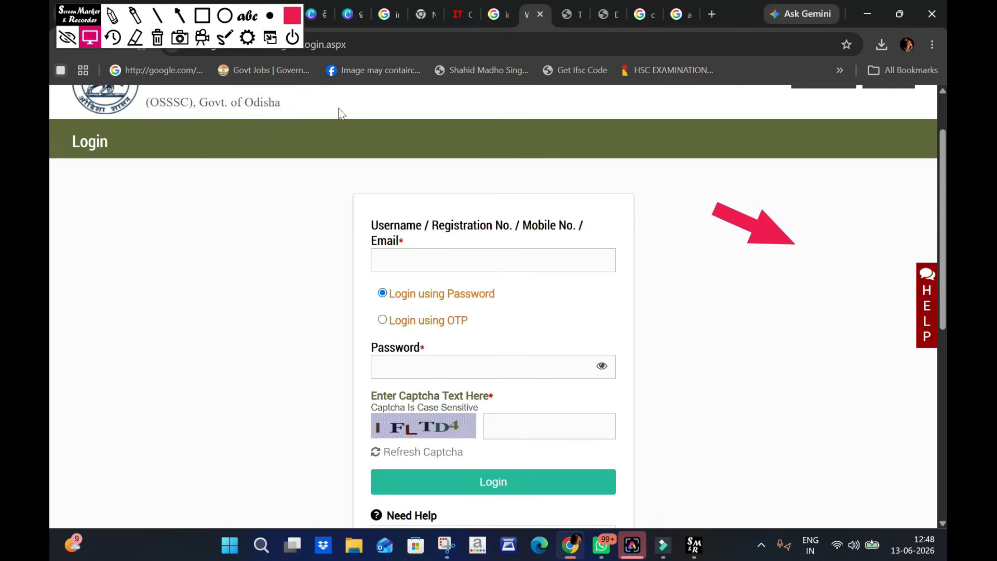
click(178, 17)
mouse_move(237, 192)
mouse_down()
mouse_move(357, 224)
mouse_move(364, 252)
mouse_up()
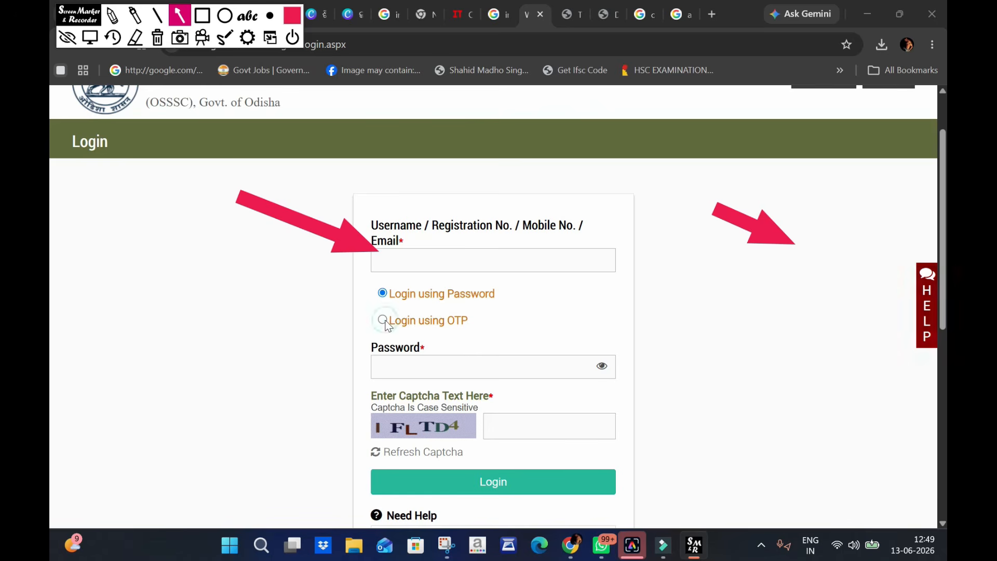
click(96, 36)
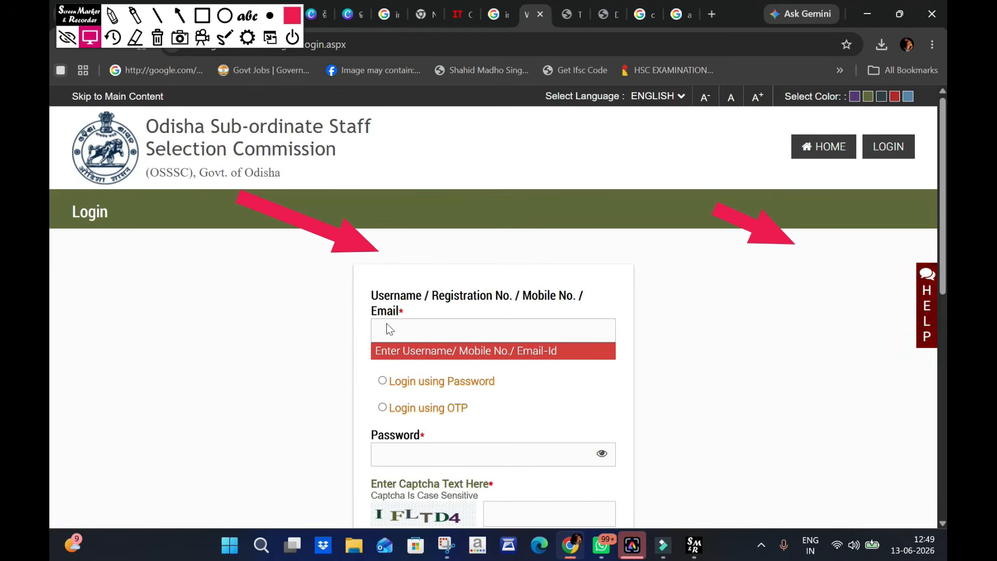
- Request a login OTP for the registered mobile number using the Login using OTP option
scroll(386, 323, down, 3)
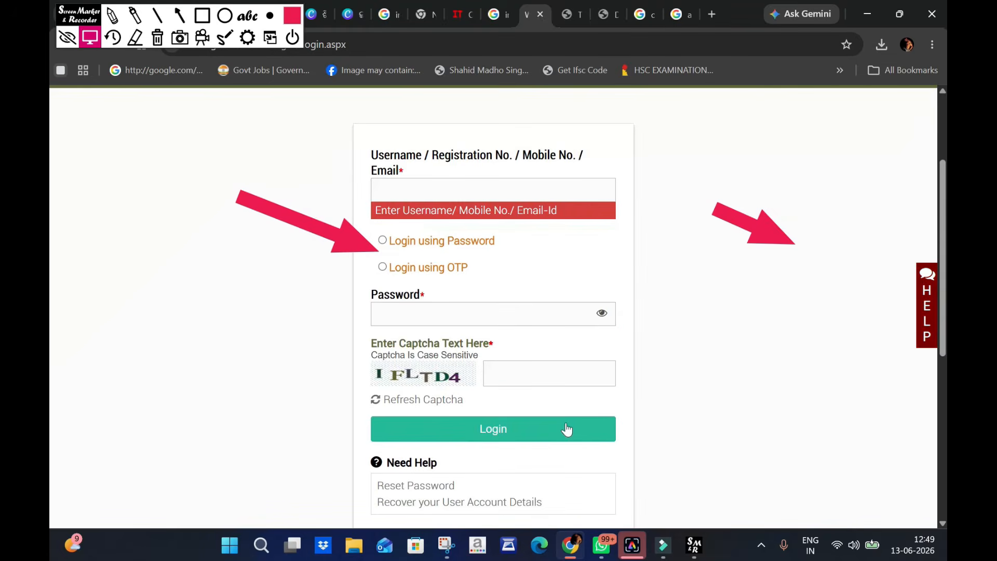
click(540, 431)
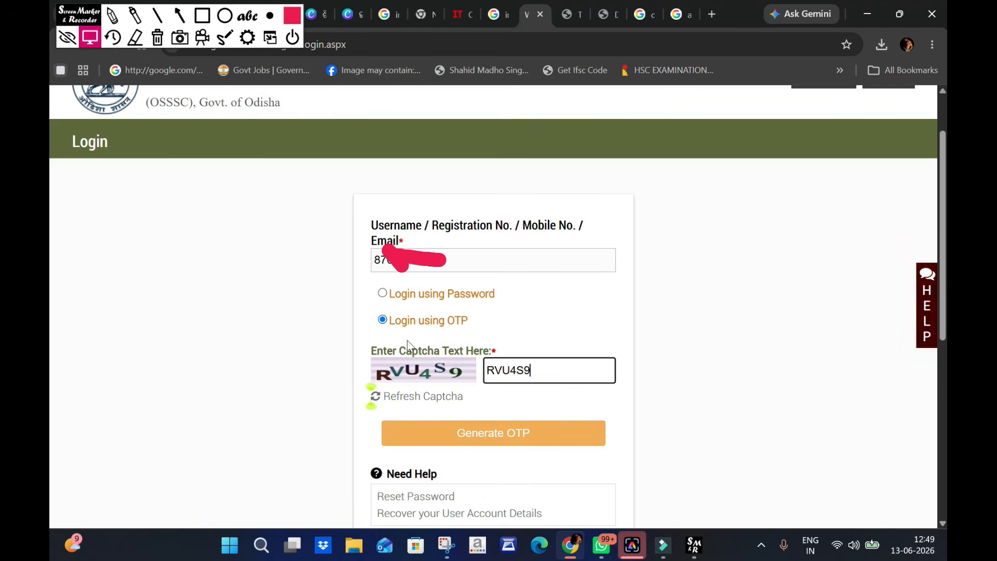
click(492, 441)
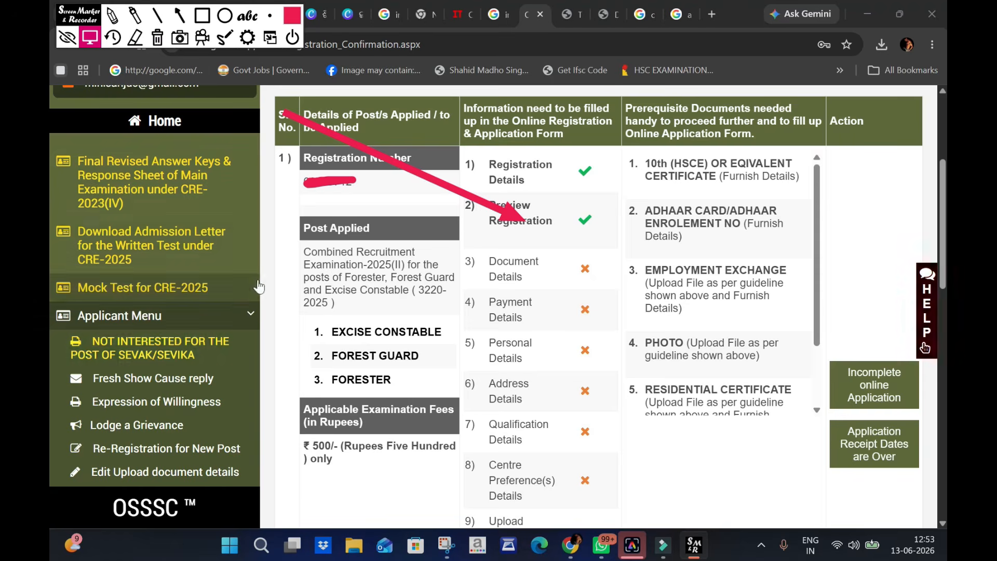
- Open the Re-Registration for New Post form and proceed with the existing e-mail and mobile number
click(248, 313)
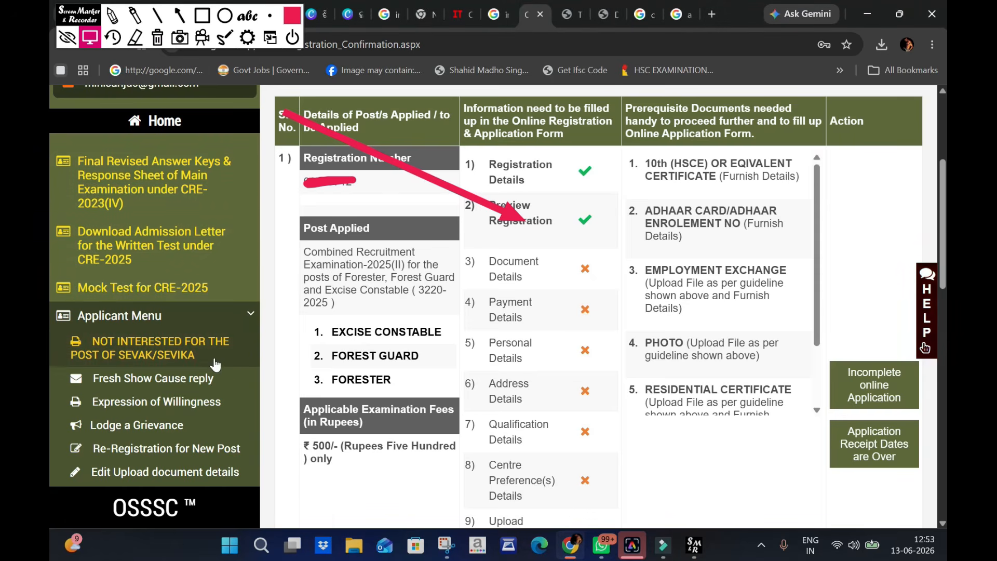
scroll(263, 258, down, 1)
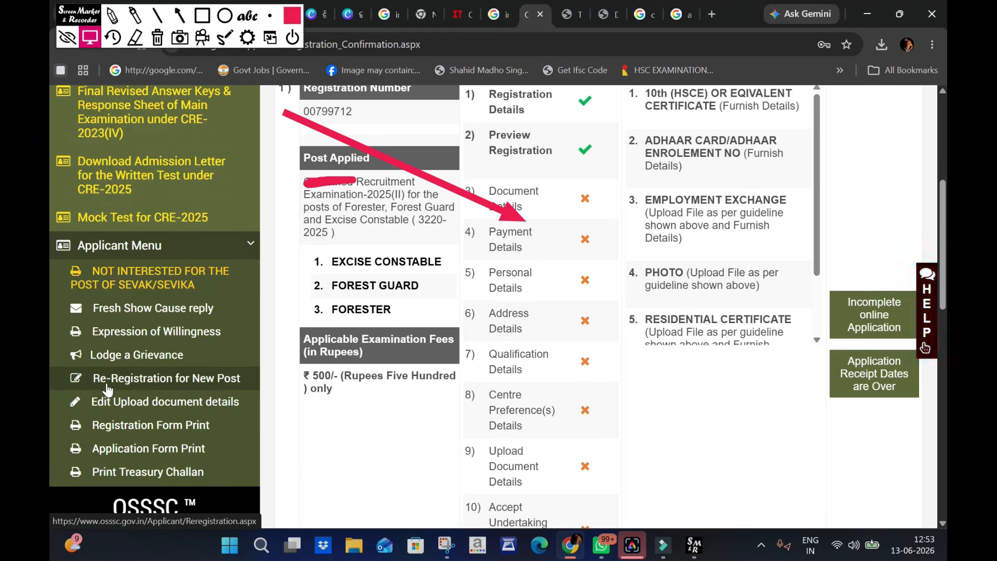
click(192, 382)
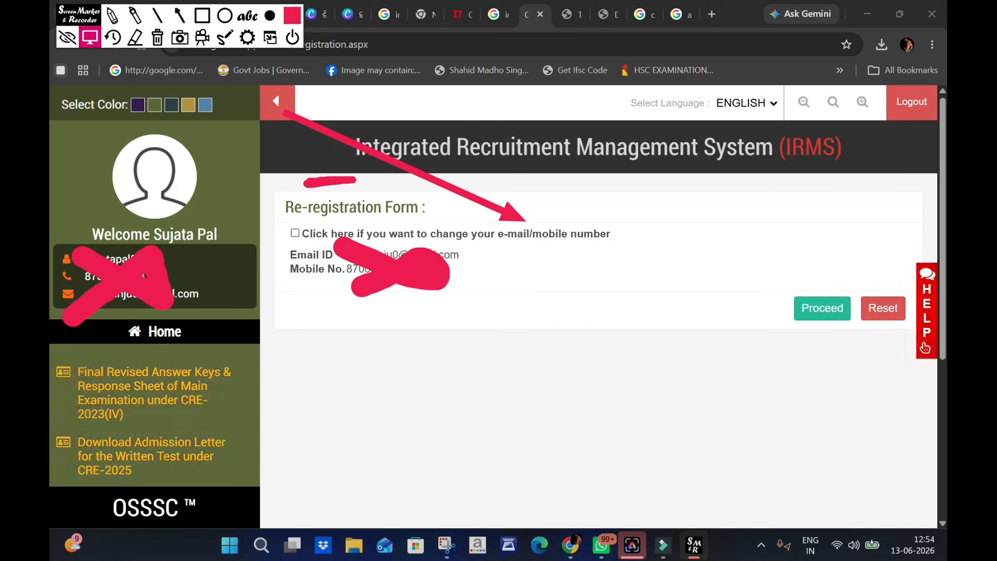
click(824, 312)
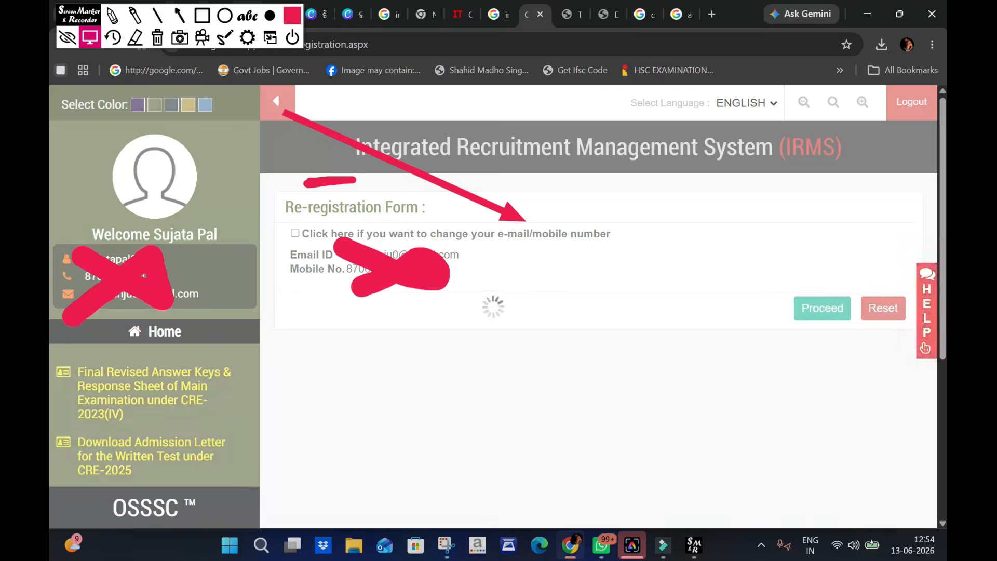
- Select the Nursing Officer post (Advertisement No. IIE-54-2026/2026/1962) for registration and answer NO to the debarment question
click(415, 266)
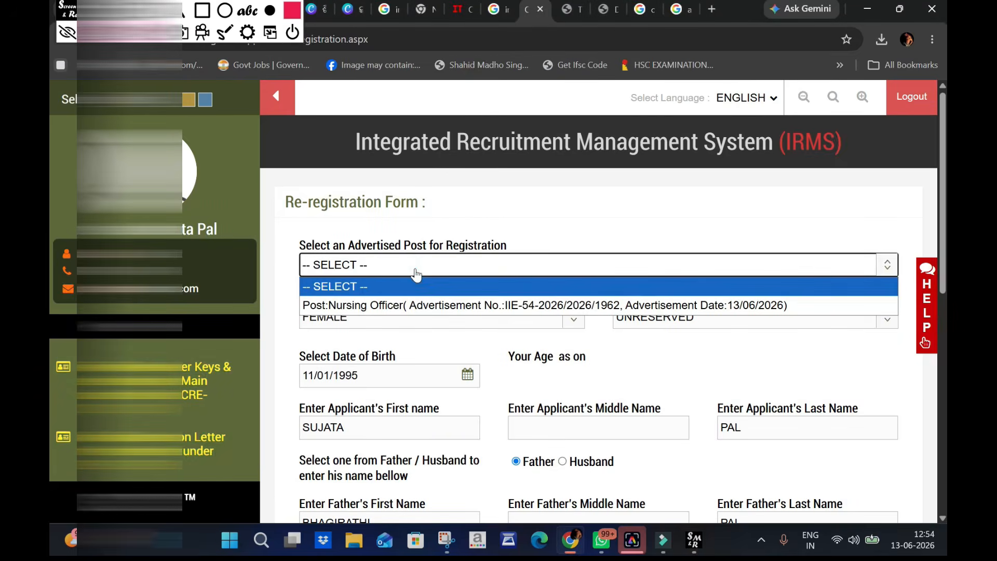
click(414, 306)
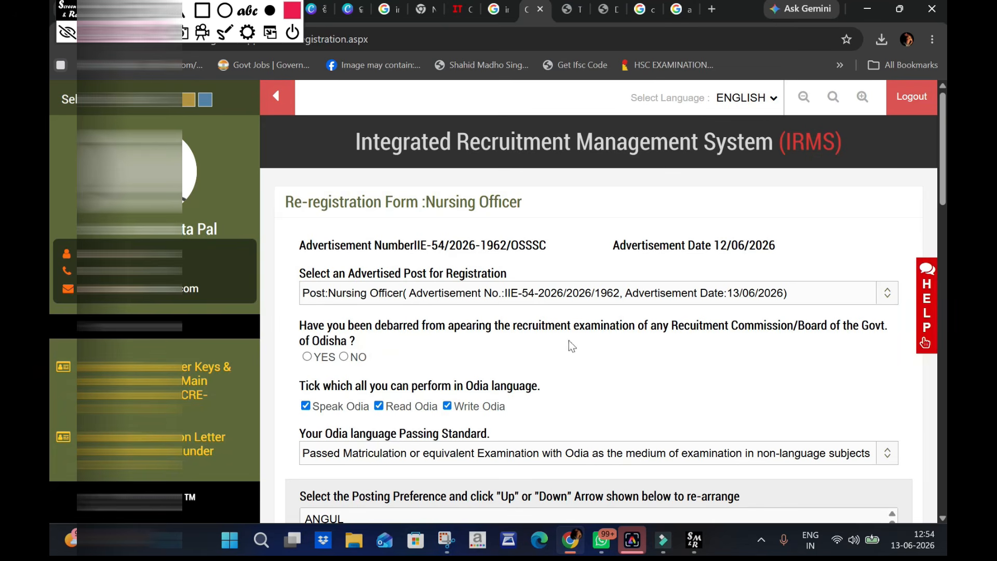
click(343, 357)
- Examine the posting preference list and the district-wise category vacancies in Annexure-1 of the Nursing Officer advertisement PDF
scroll(496, 410, down, 5)
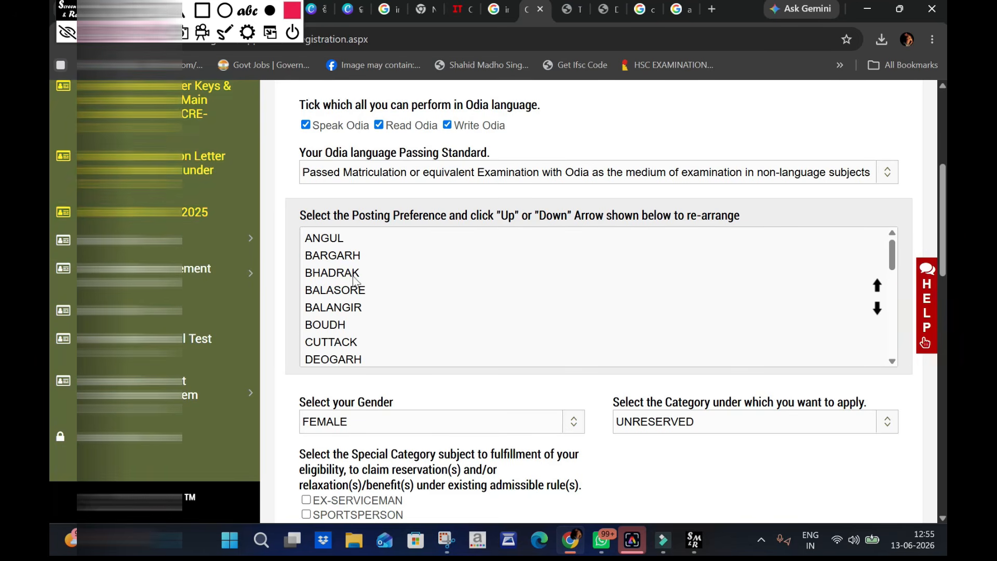
scroll(442, 250, up, 2)
scroll(410, 277, down, 2)
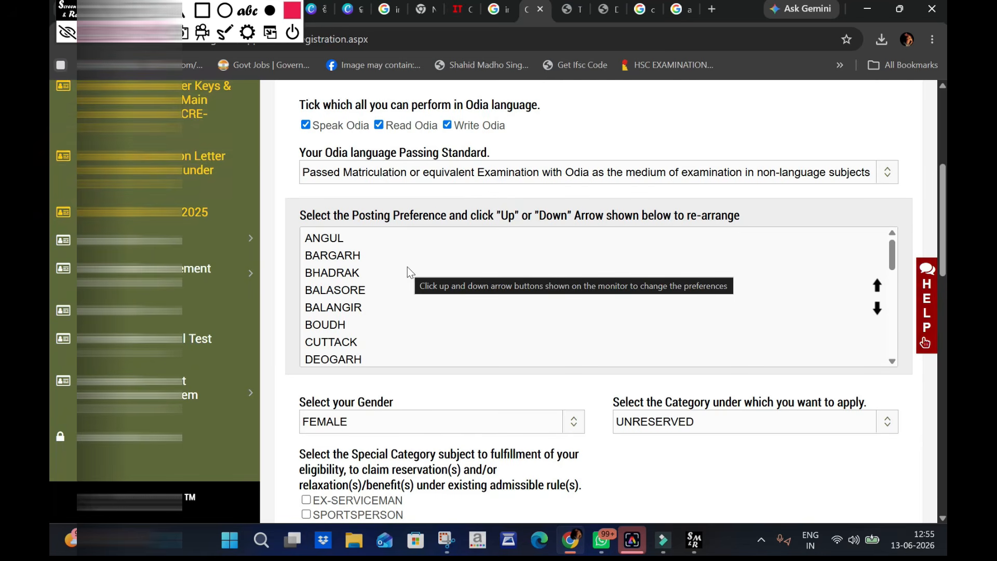
click(606, 7)
scroll(906, 236, down, 15)
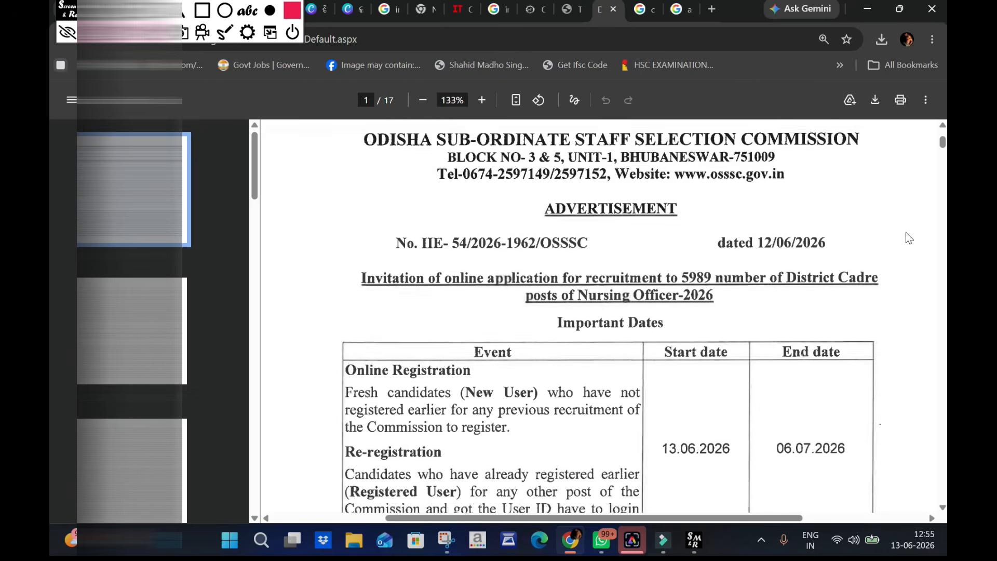
drag(944, 395, 946, 552)
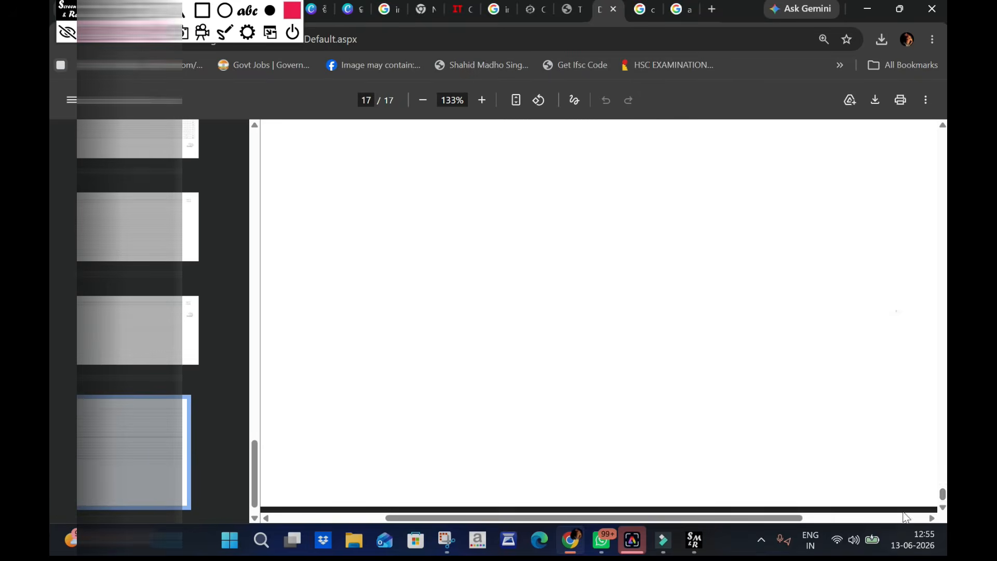
scroll(830, 371, up, 20)
scroll(830, 370, up, 15)
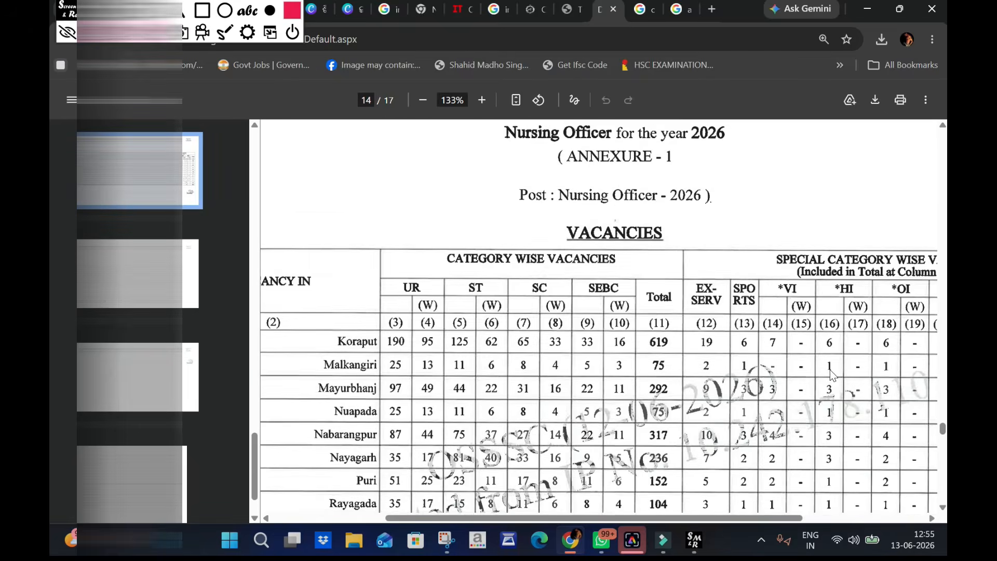
scroll(829, 369, up, 15)
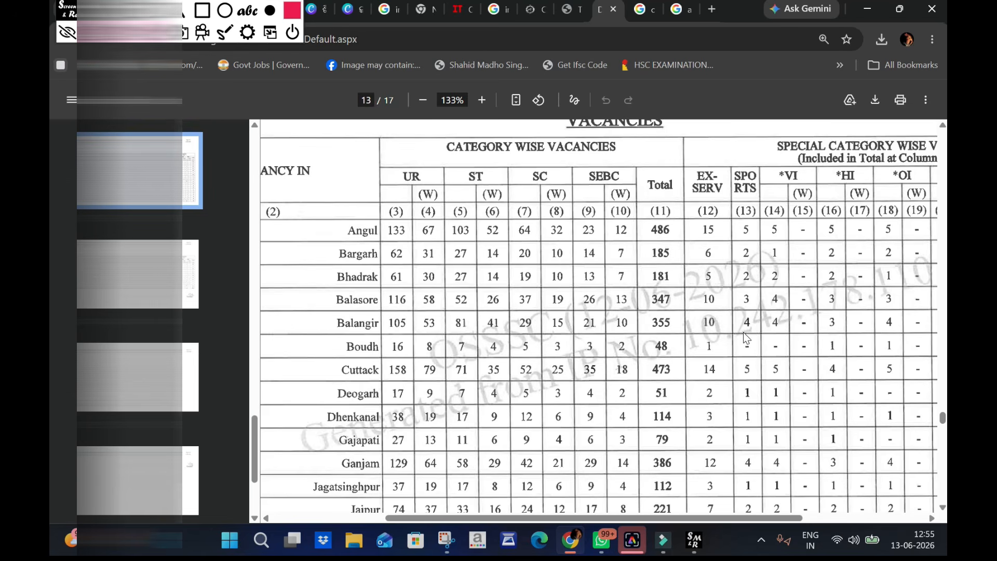
scroll(745, 336, down, 7)
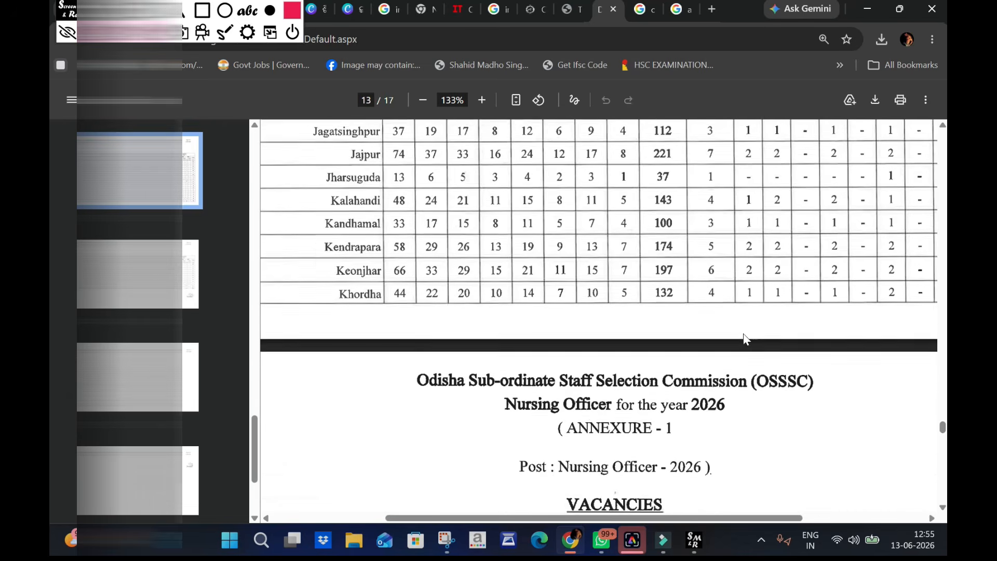
scroll(745, 339, down, 3)
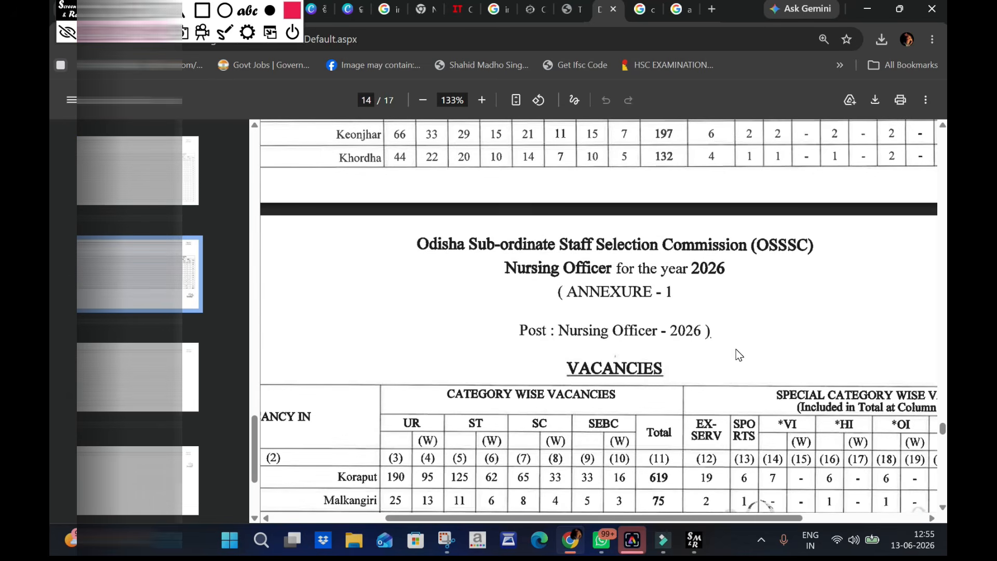
scroll(739, 348, up, 3)
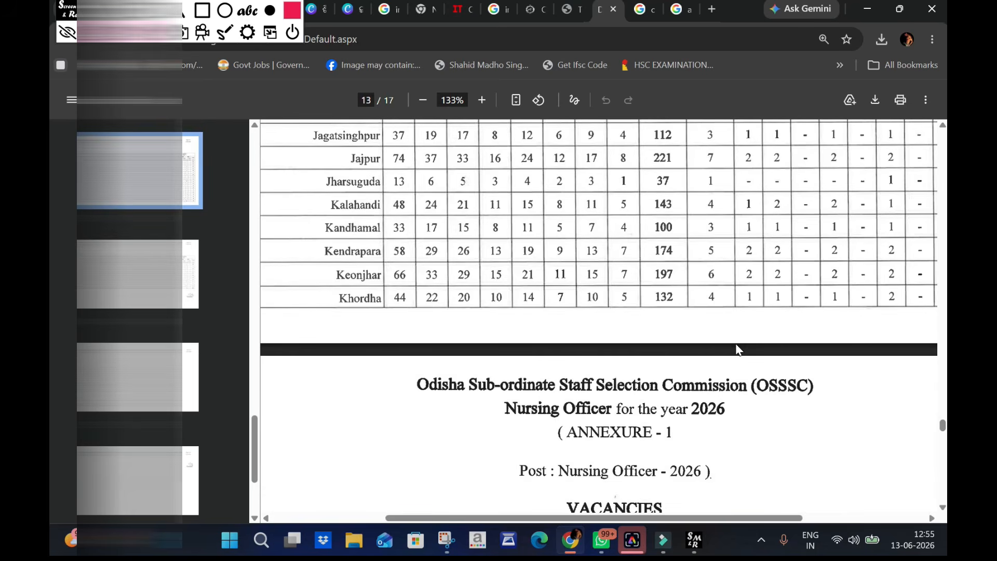
scroll(739, 348, up, 3)
scroll(739, 348, up, 1)
scroll(739, 349, up, 5)
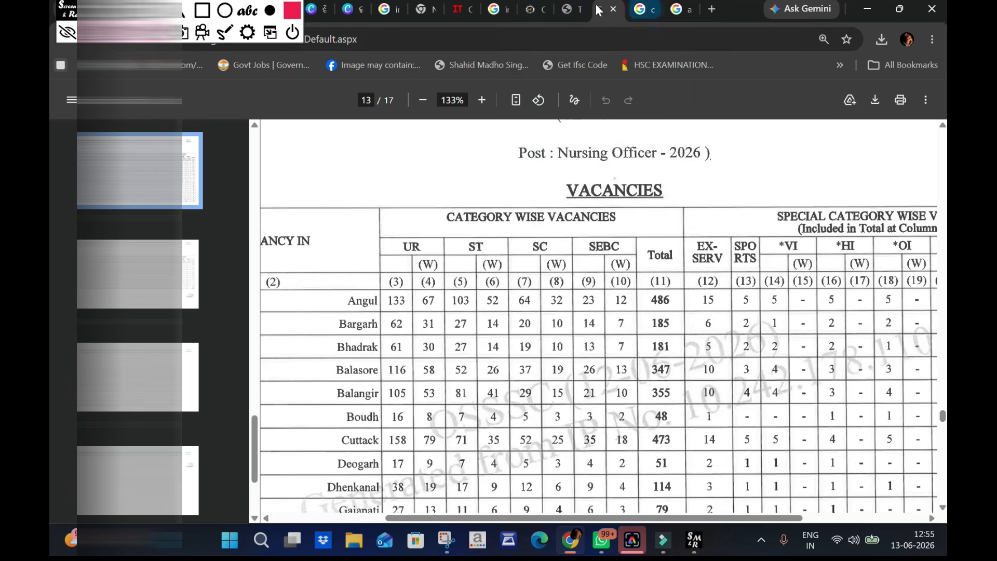
- Return to the re-registration form and move BALASORE to first place in the posting preference list
click(529, 9)
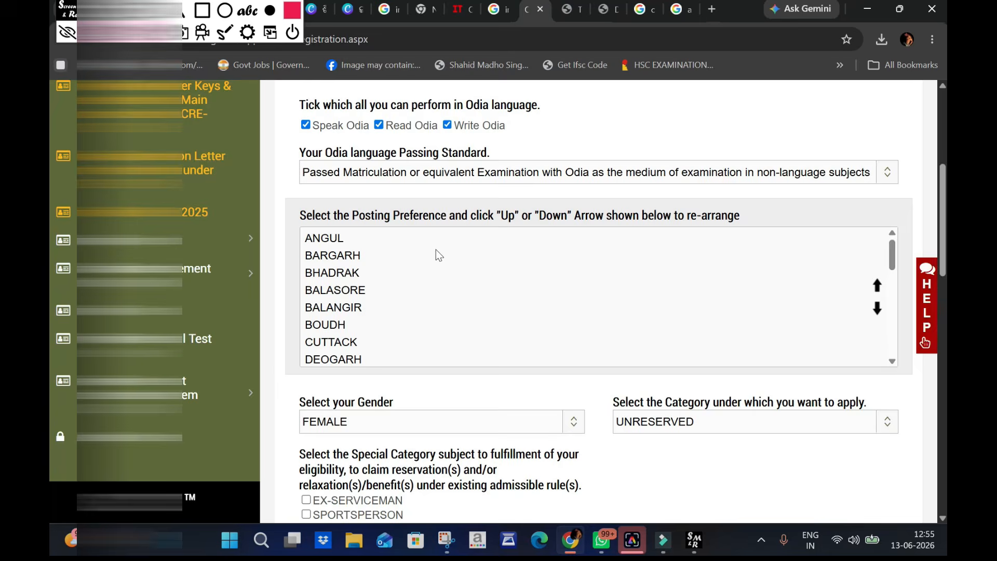
click(340, 290)
click(877, 286)
click(878, 286)
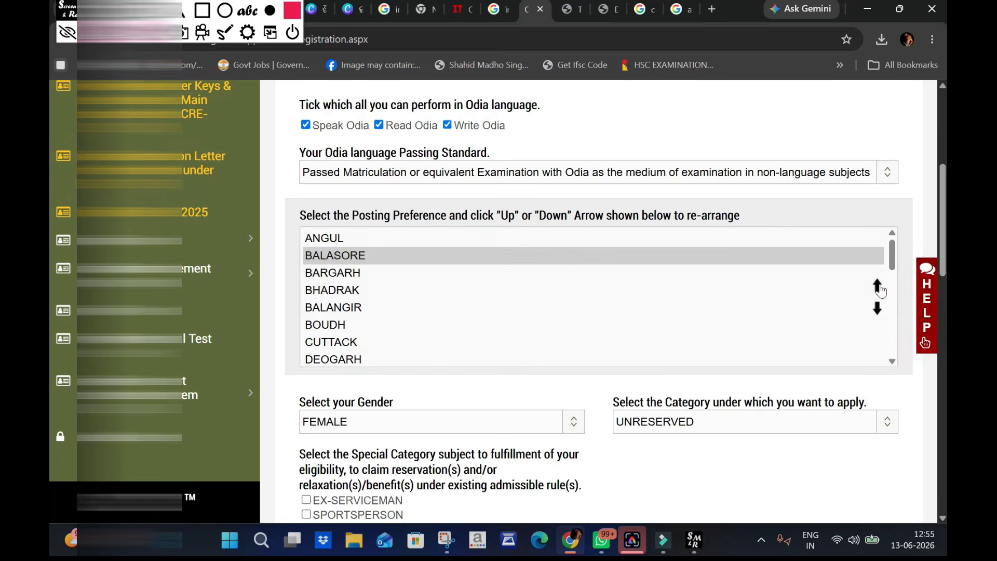
click(877, 286)
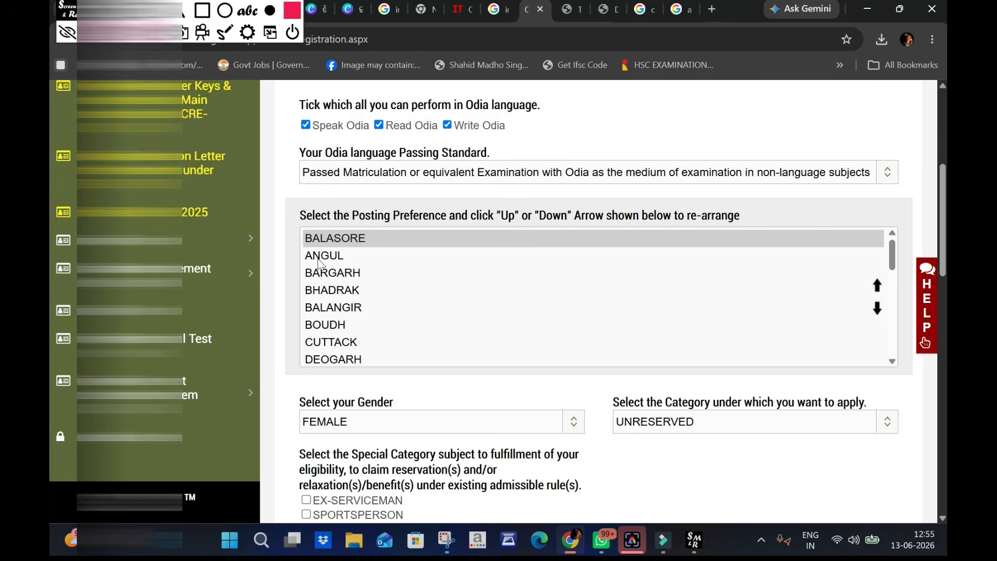
- Move ANGUL down to fourth place in the posting preference list, below BHADRAK
click(676, 262)
click(877, 310)
click(878, 311)
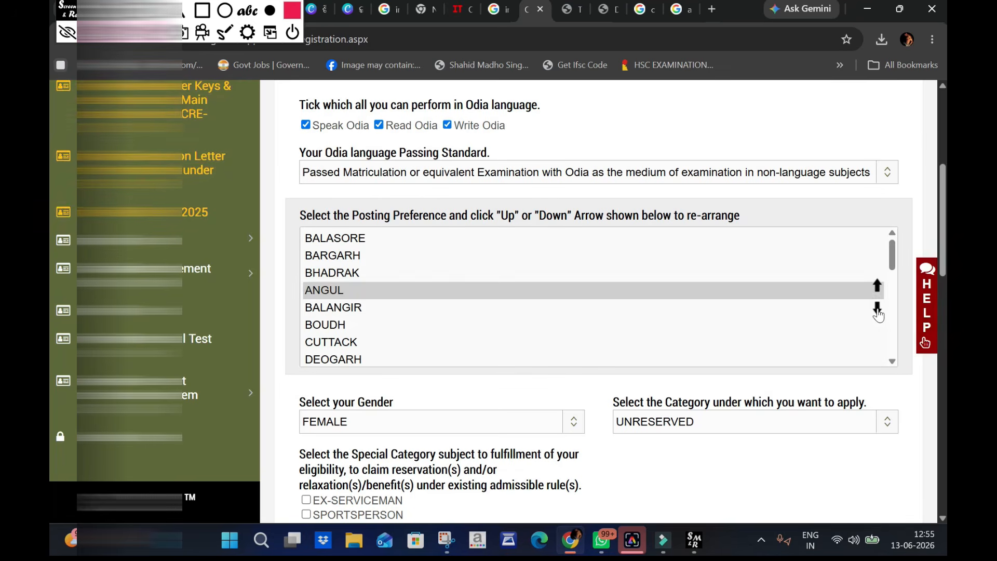
- Move ANGUL down one more place and raise CUTTACK to fourth place in the posting preference list, directly below BHADRAK
click(877, 311)
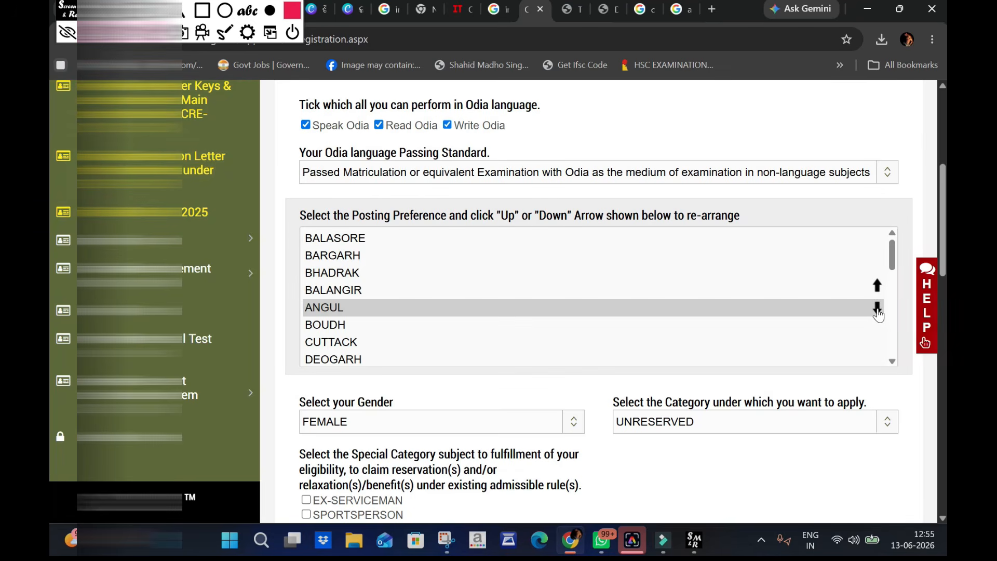
click(359, 342)
click(877, 286)
click(877, 287)
click(877, 287)
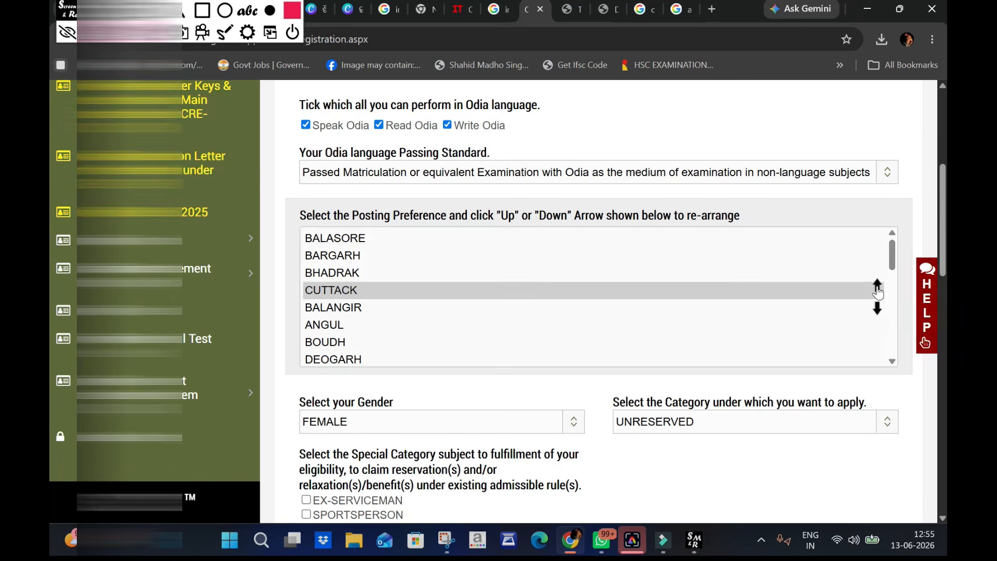
click(877, 287)
click(877, 286)
- Move SAMBALPUR up the posting preference list so that it sits directly above JHARSUGUDA
scroll(583, 335, down, 4)
scroll(583, 331, down, 3)
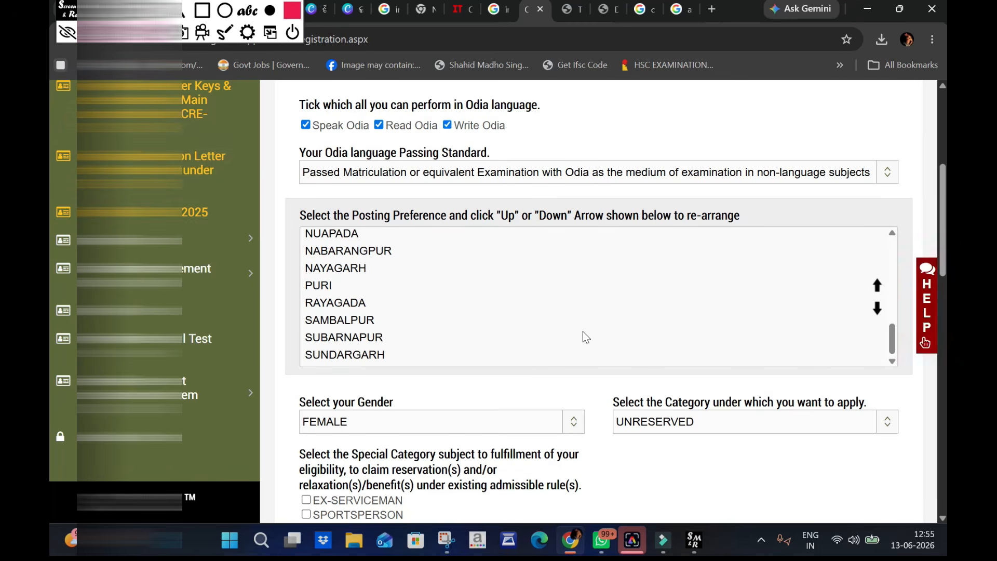
click(420, 319)
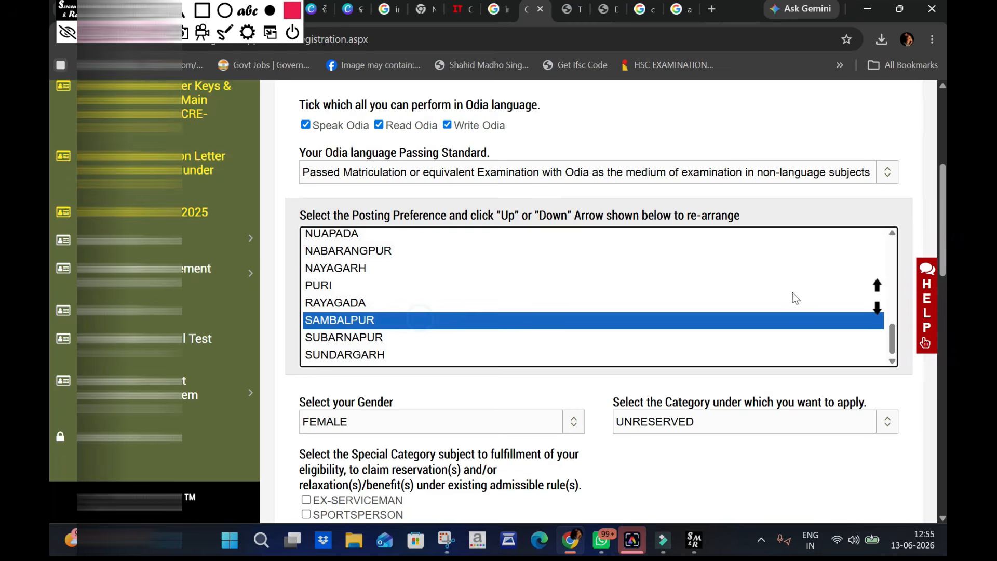
click(877, 286)
click(877, 287)
click(877, 286)
click(876, 287)
click(876, 287)
click(876, 286)
click(877, 286)
click(876, 286)
click(876, 287)
click(876, 287)
click(876, 287)
click(877, 286)
click(876, 286)
click(876, 287)
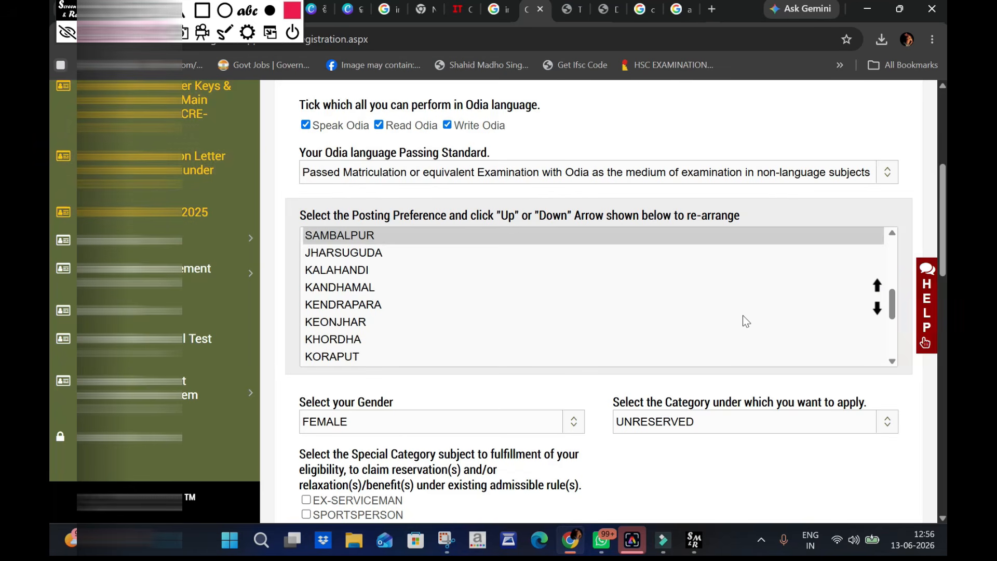
- Review the rearranged posting preference list and the available gender options, keeping FEMALE selected
scroll(742, 315, up, 5)
scroll(742, 315, down, 5)
scroll(749, 314, down, 2)
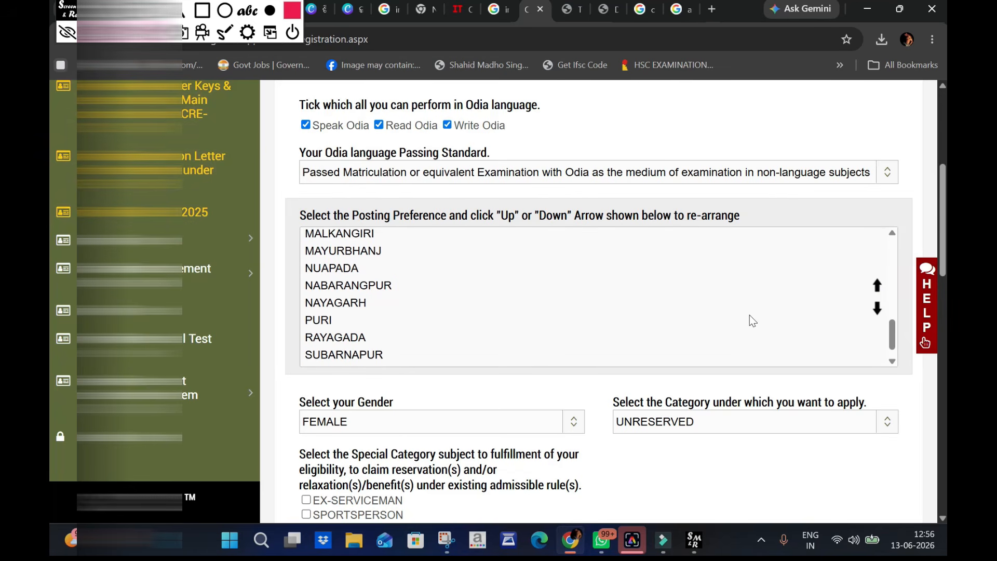
scroll(469, 301, down, 4)
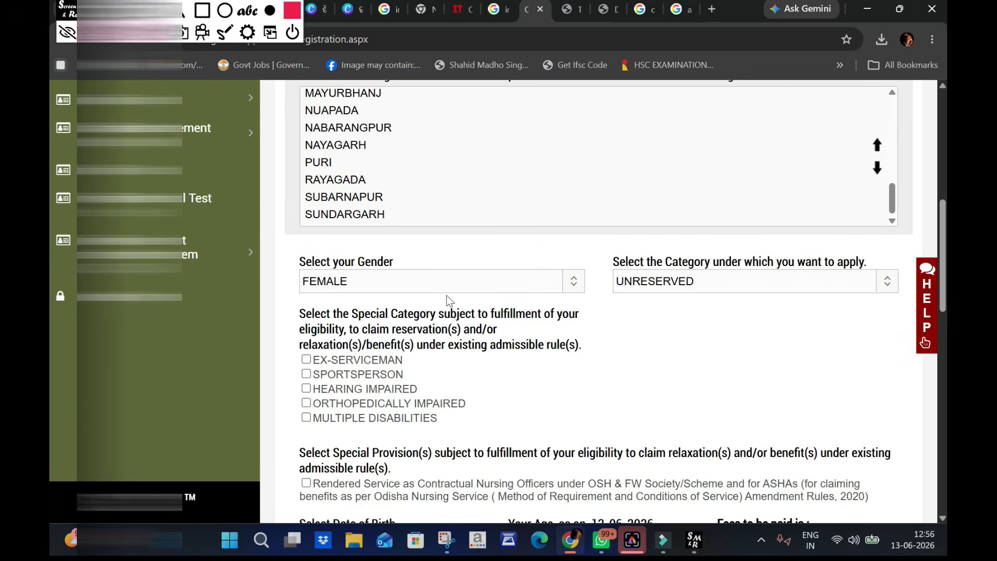
click(491, 284)
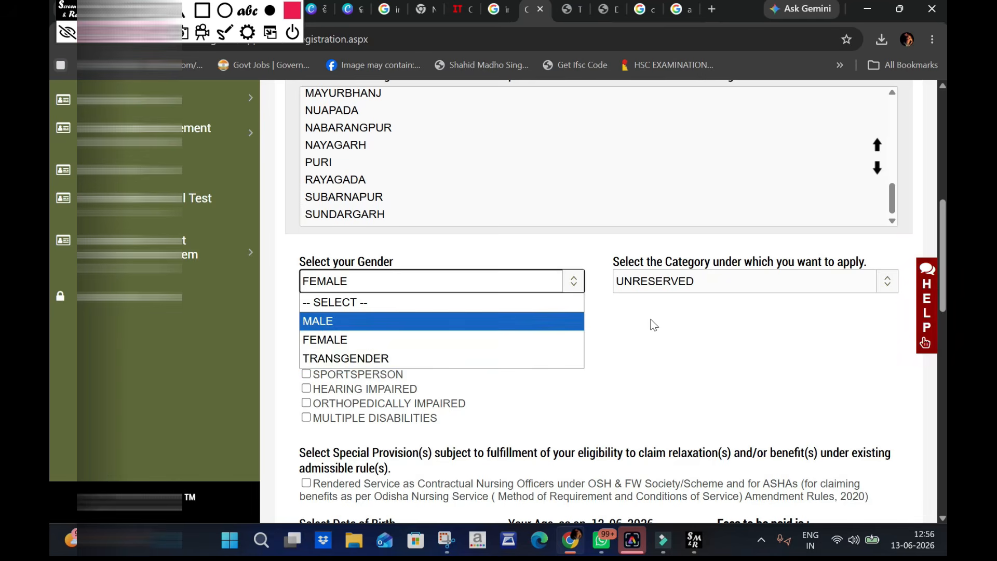
click(526, 285)
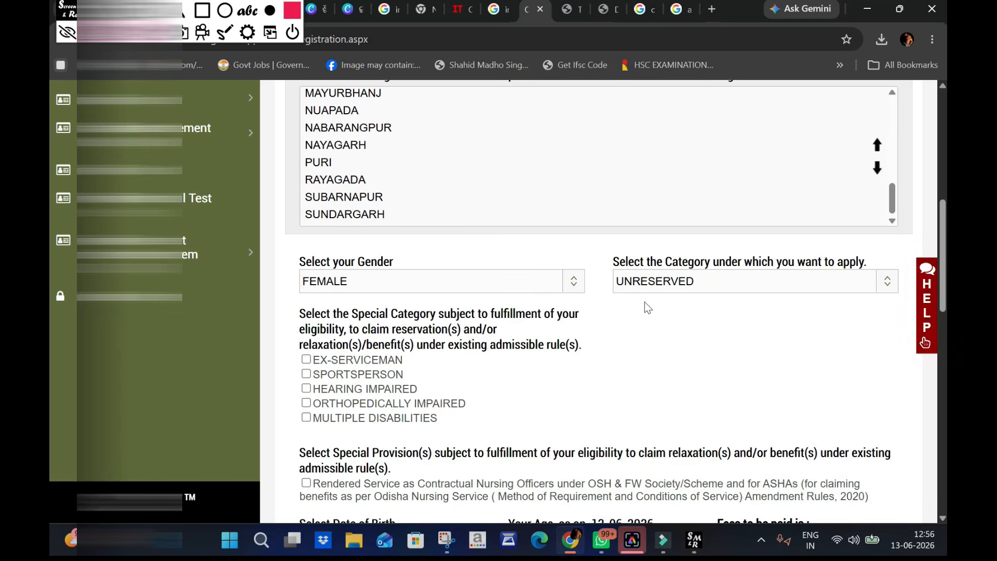
scroll(644, 308, down, 1)
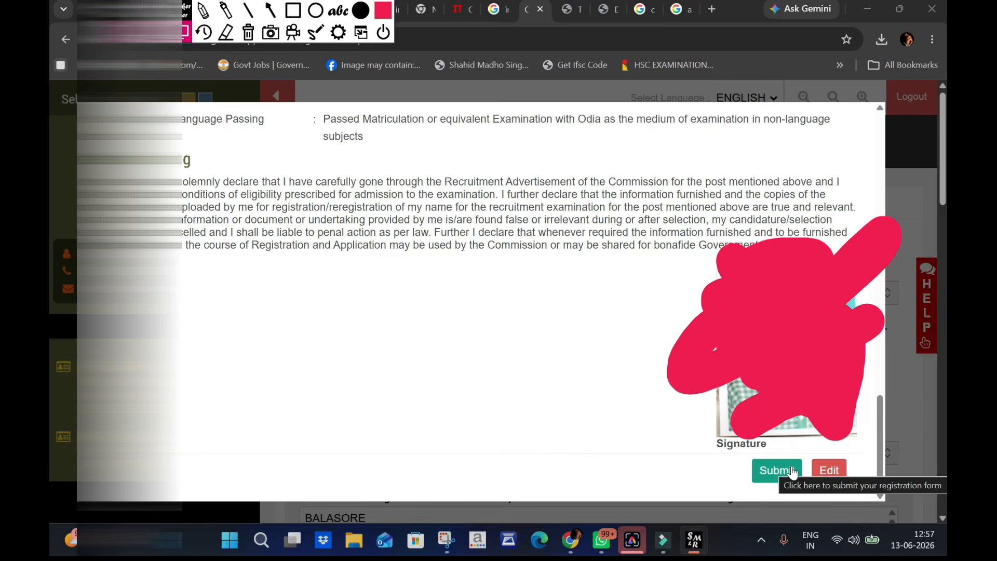
- Submit the re-registration form, acknowledge the notice, and confirm the Preview Registration stage for the Nursing Officer post
click(792, 472)
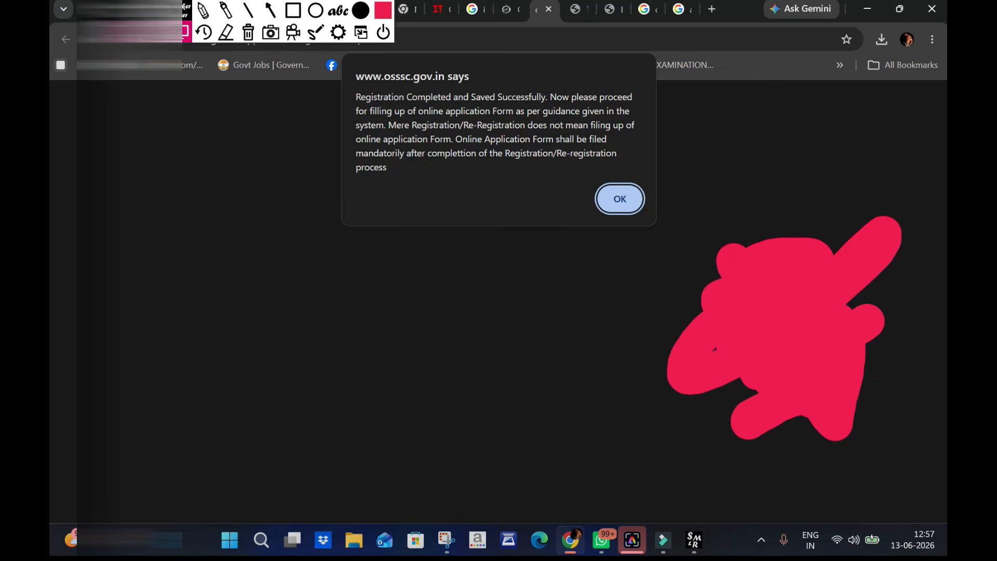
click(619, 200)
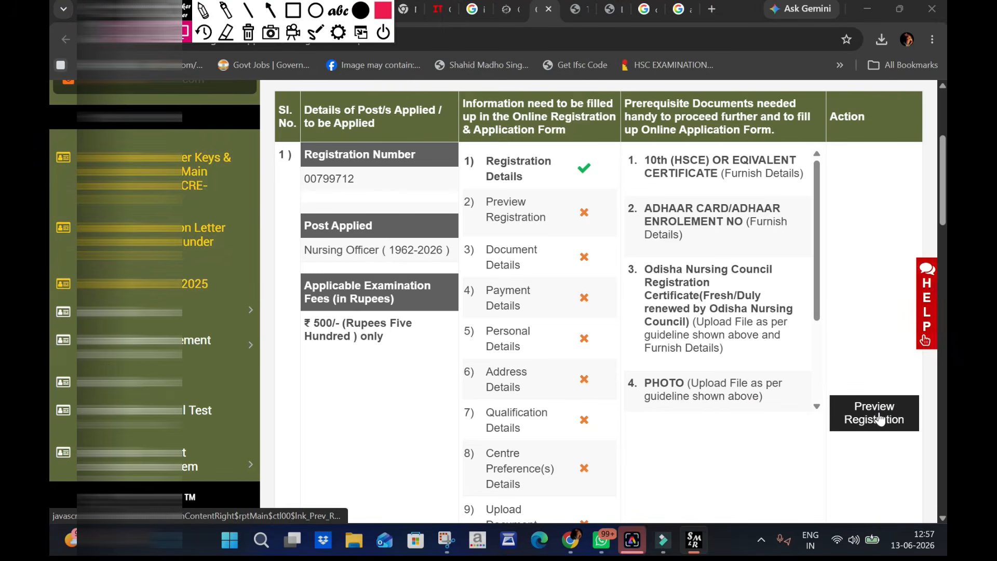
click(878, 419)
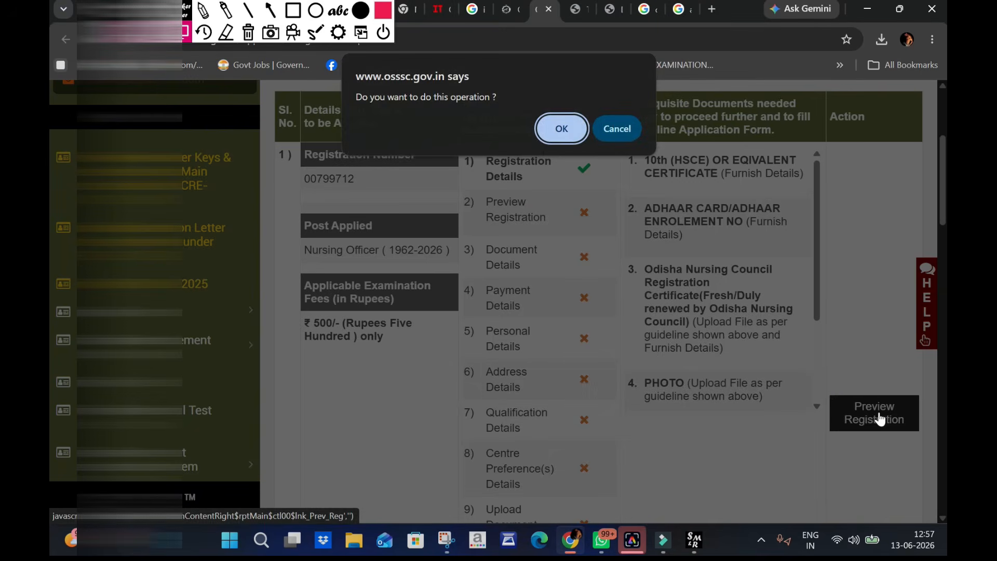
click(546, 135)
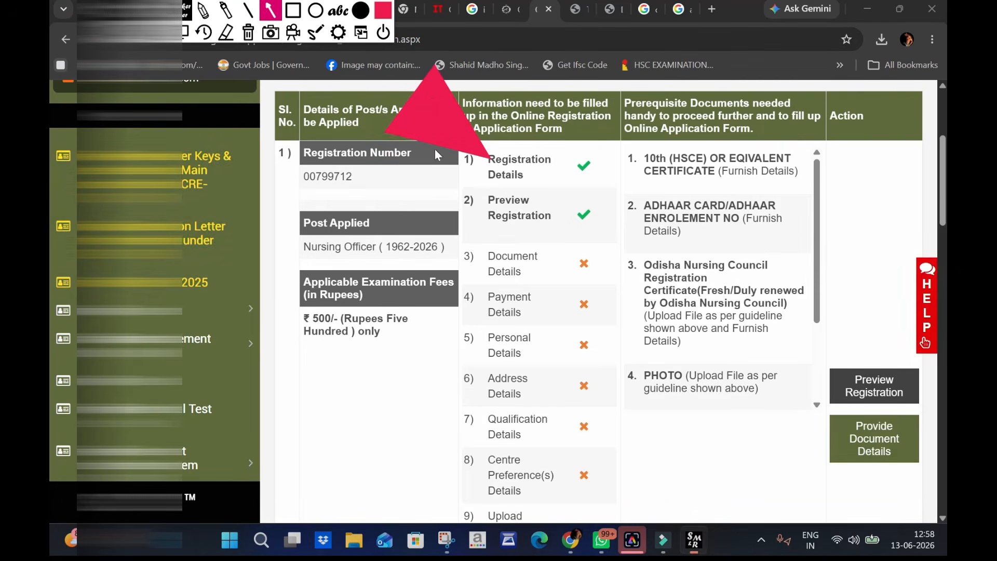
- Mark the application checklist with arrows, examine its stages down to the application status, and clear the arrows
drag(394, 167, 427, 179)
drag(386, 247, 444, 296)
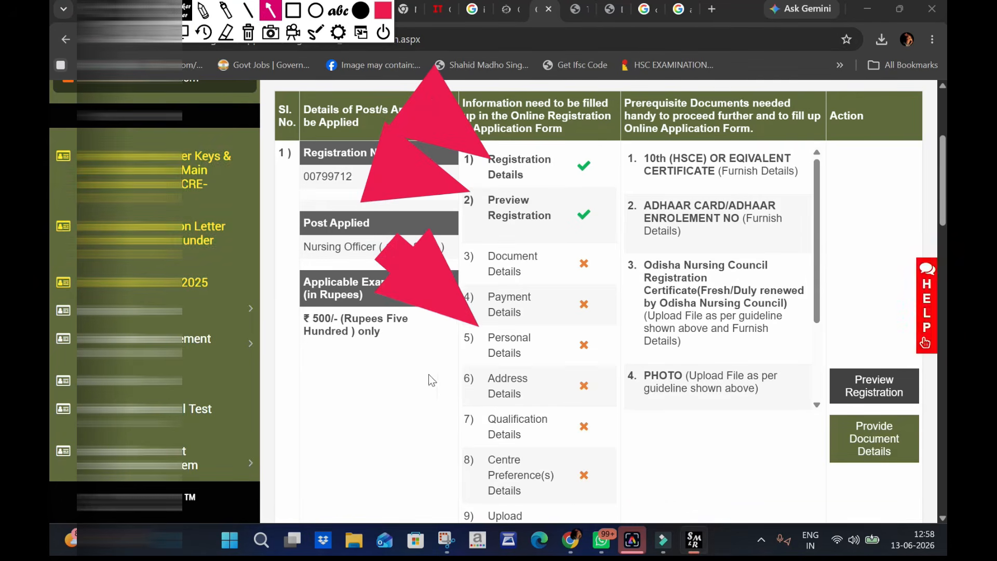
scroll(429, 381, down, 3)
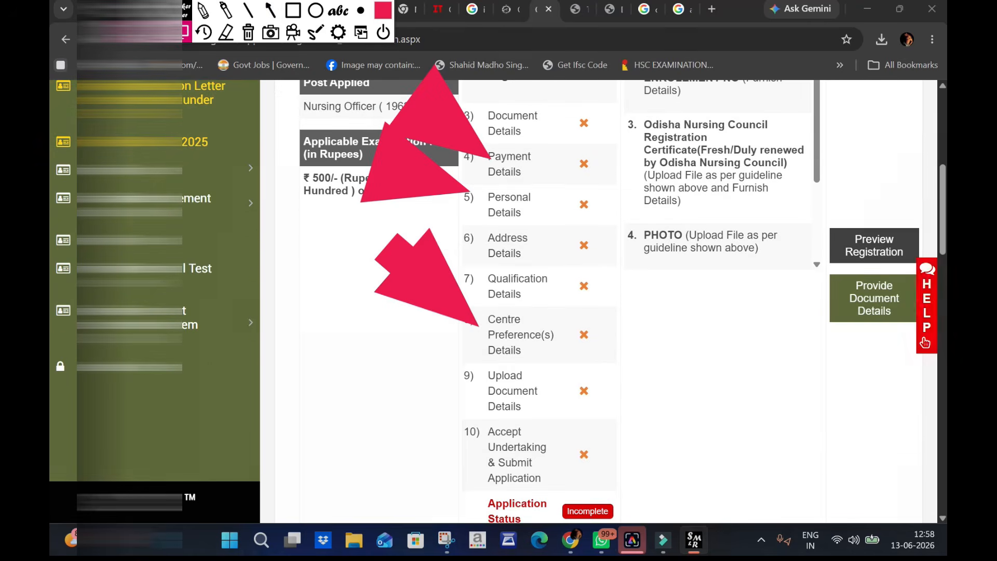
scroll(573, 475, down, 1)
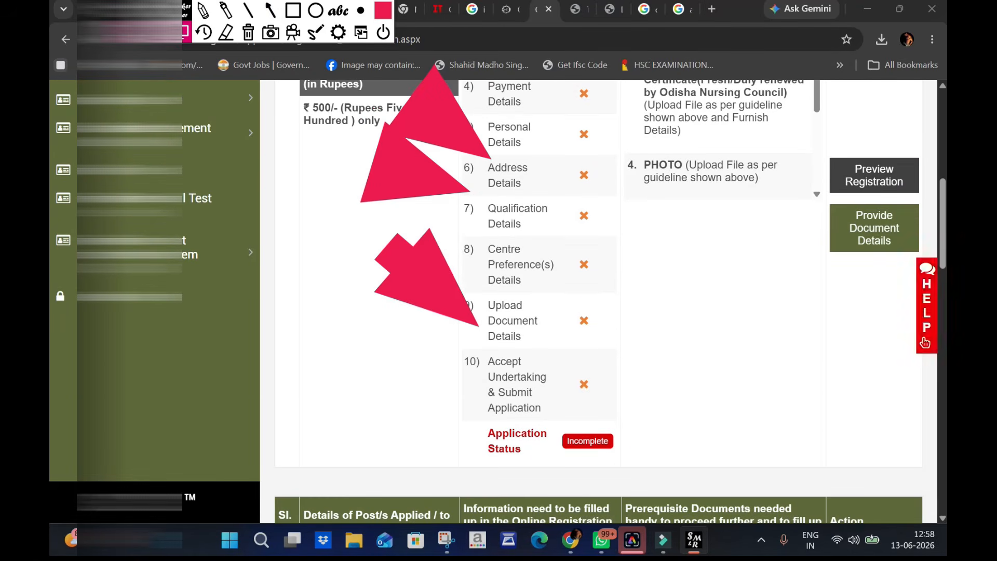
scroll(683, 426, up, 3)
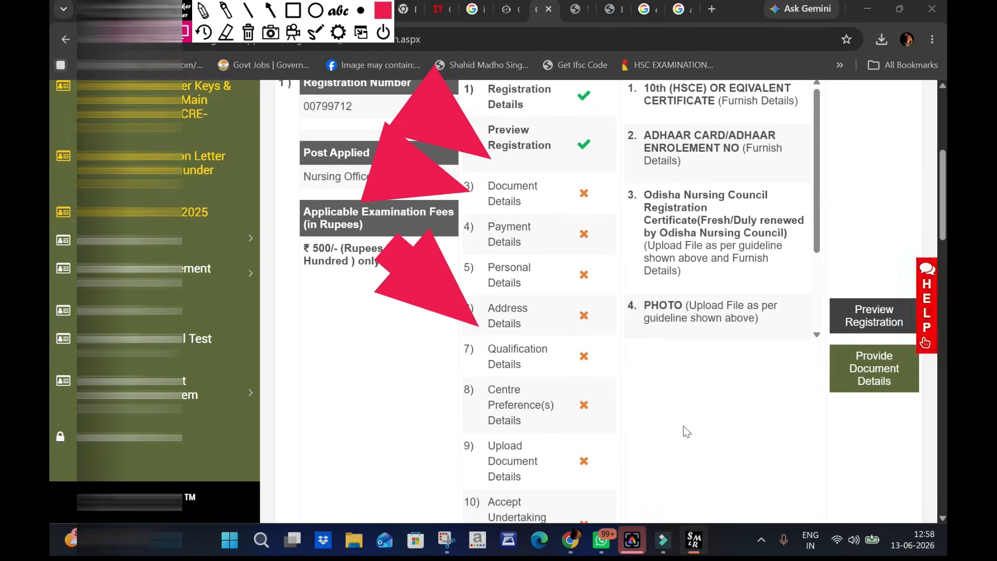
click(247, 35)
scroll(632, 242, down, 3)
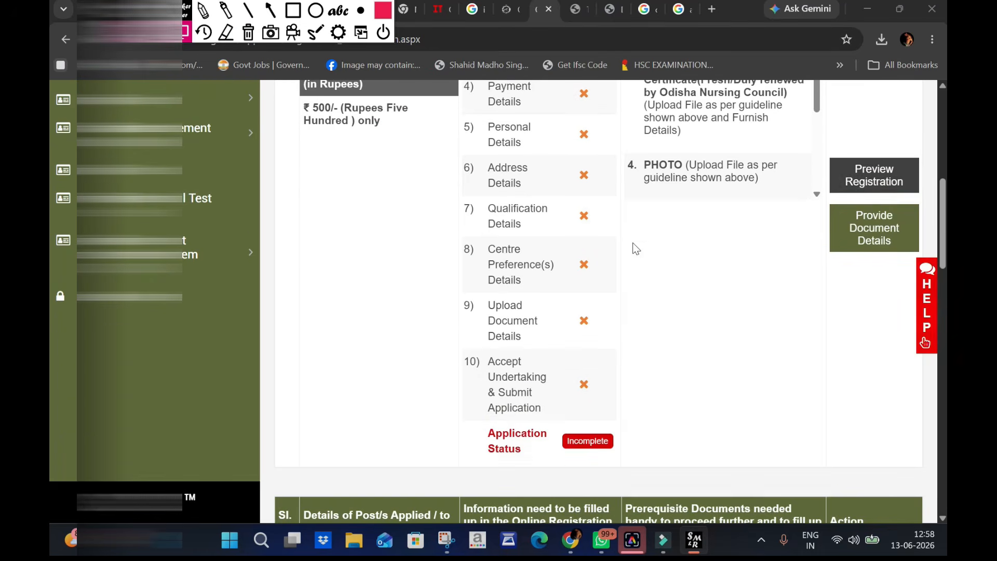
- Open the document details form for the Nursing Officer application and mark the Aadhaar number field with an arrow
click(883, 224)
click(562, 135)
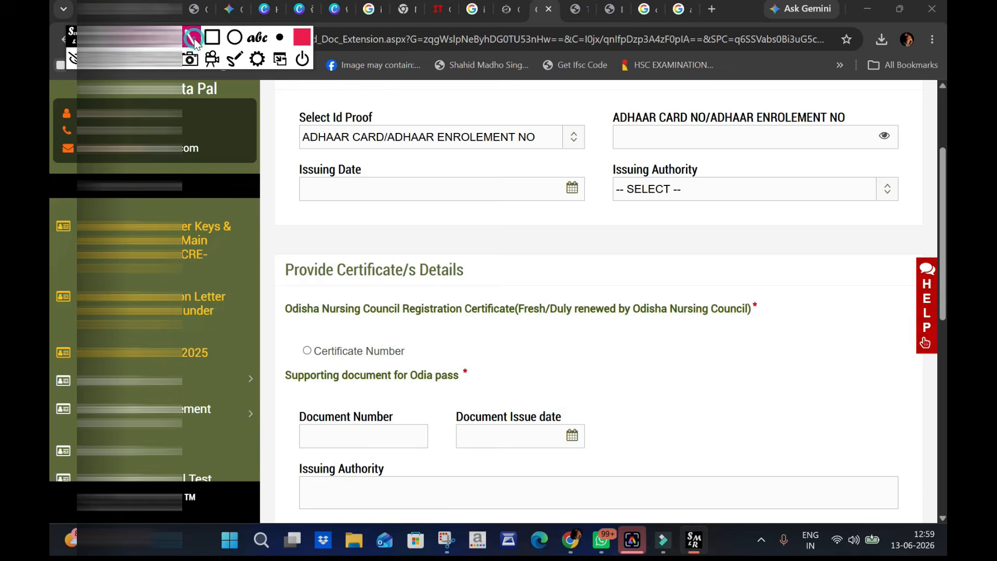
click(195, 40)
drag(570, 87, 657, 140)
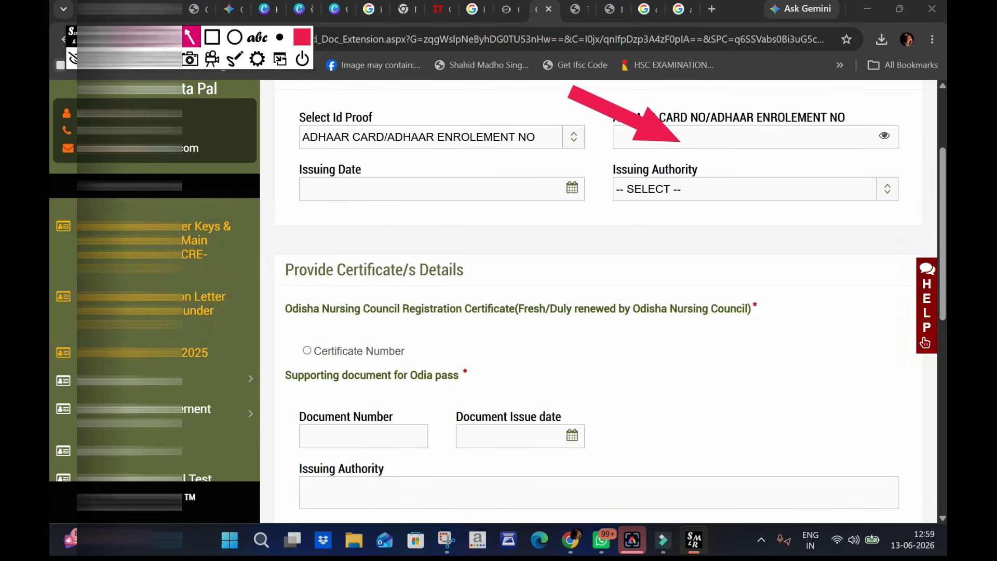
click(100, 59)
- Set the Aadhaar issuing date to 11/06/2026 and the issuing authority to UNIQUE IDENTIFICATION AUTHORITY OF INDIA
click(569, 189)
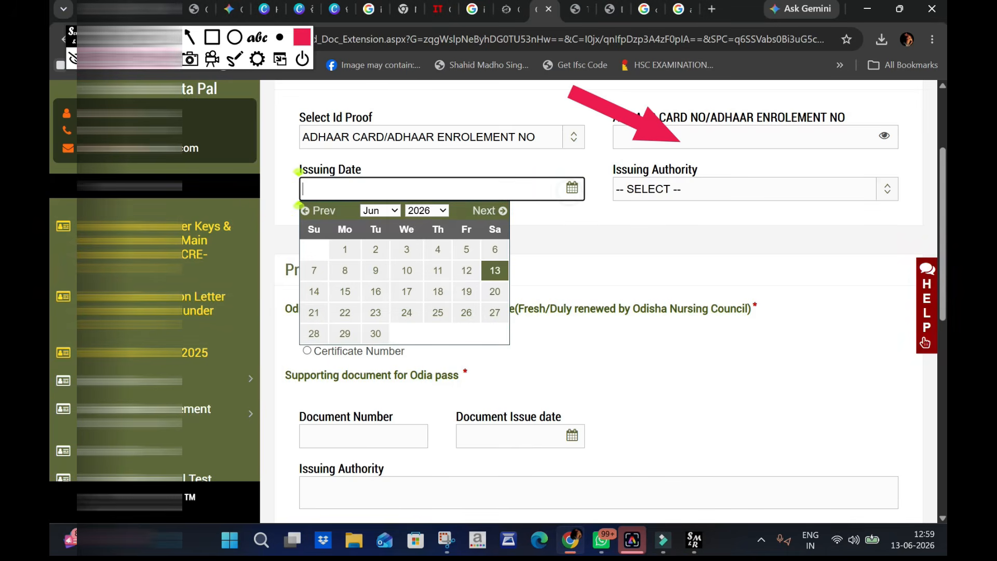
click(423, 211)
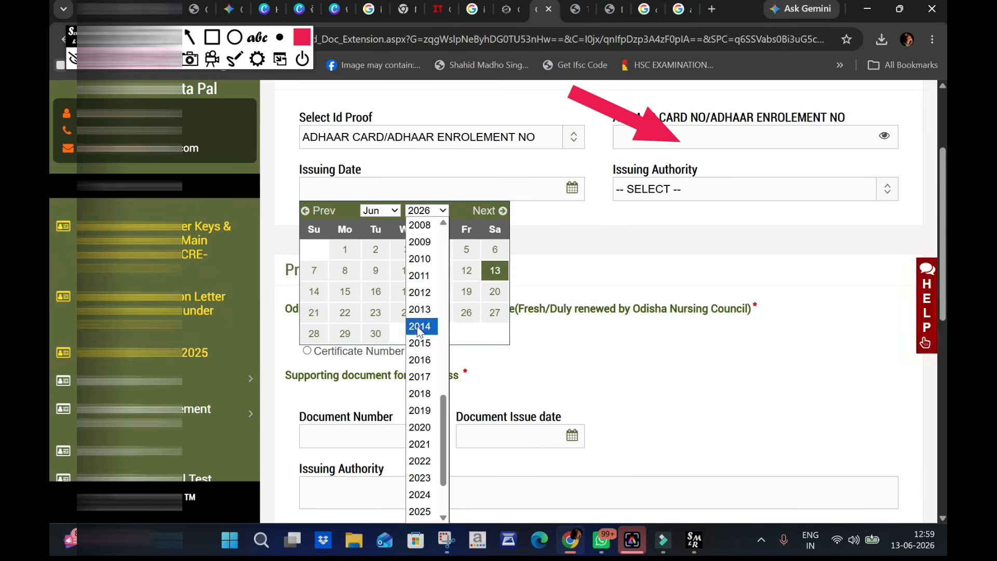
click(425, 410)
click(718, 191)
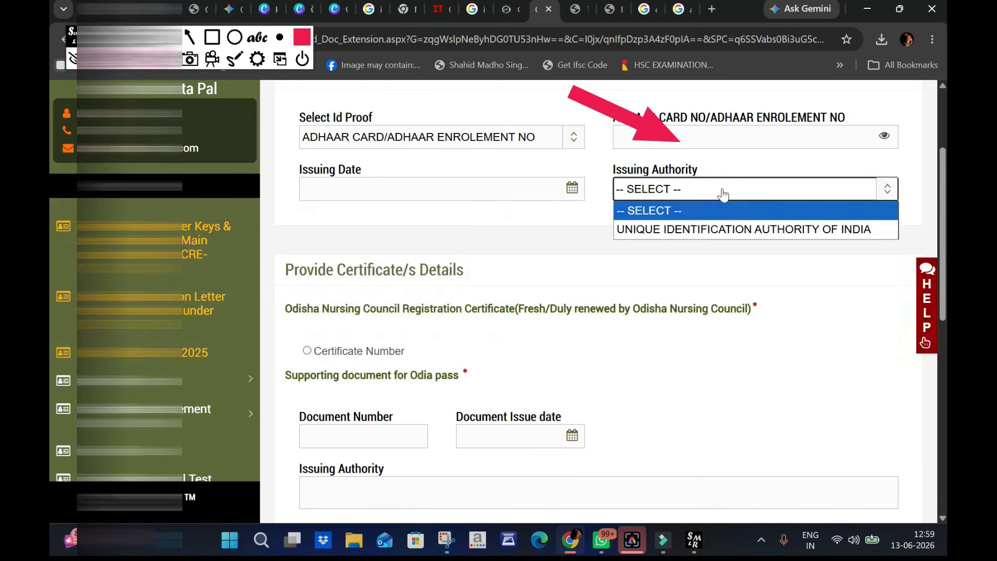
click(493, 189)
click(436, 270)
click(678, 189)
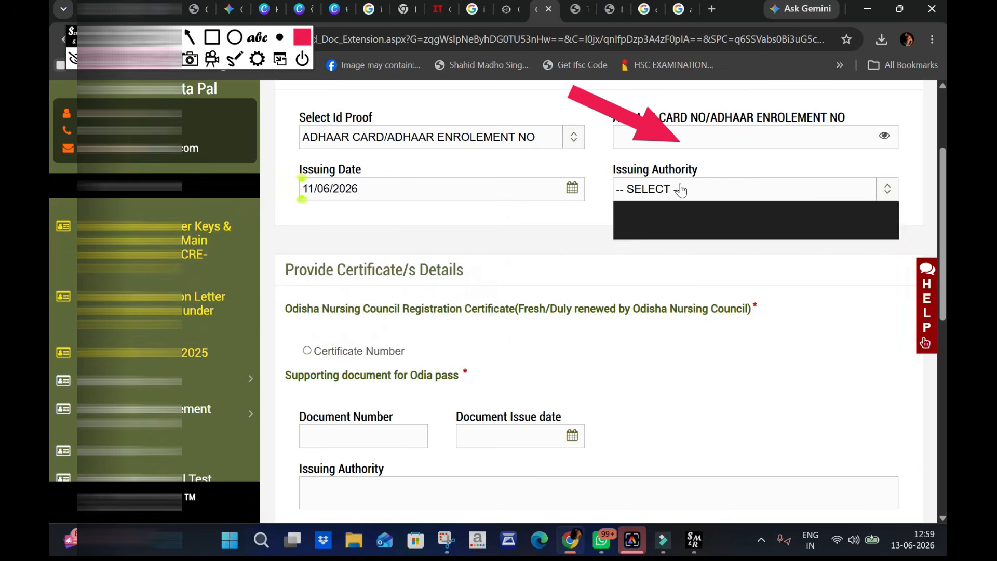
click(674, 228)
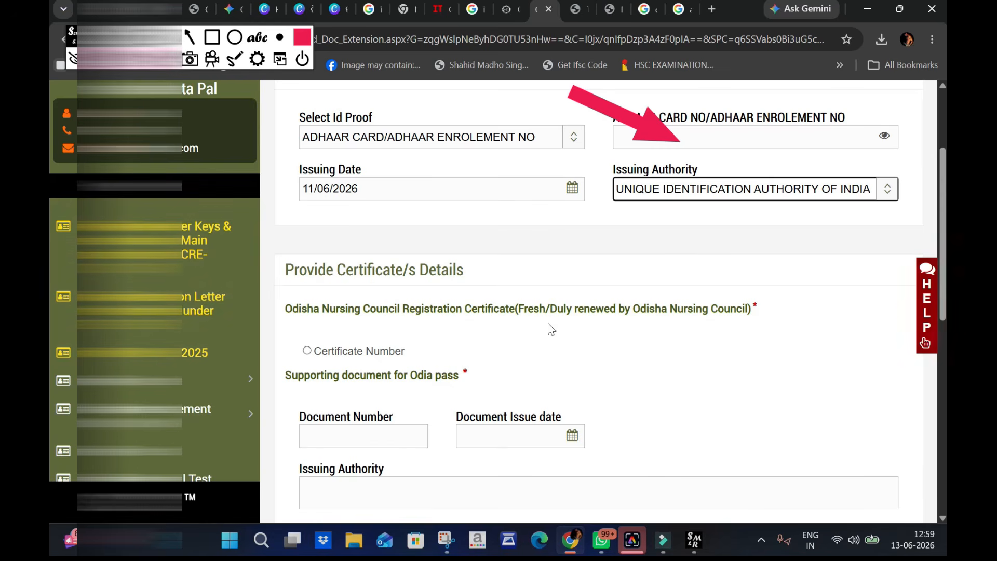
- Choose the Certificate Number option for the Odisha Nursing Council Registration Certificate
click(307, 351)
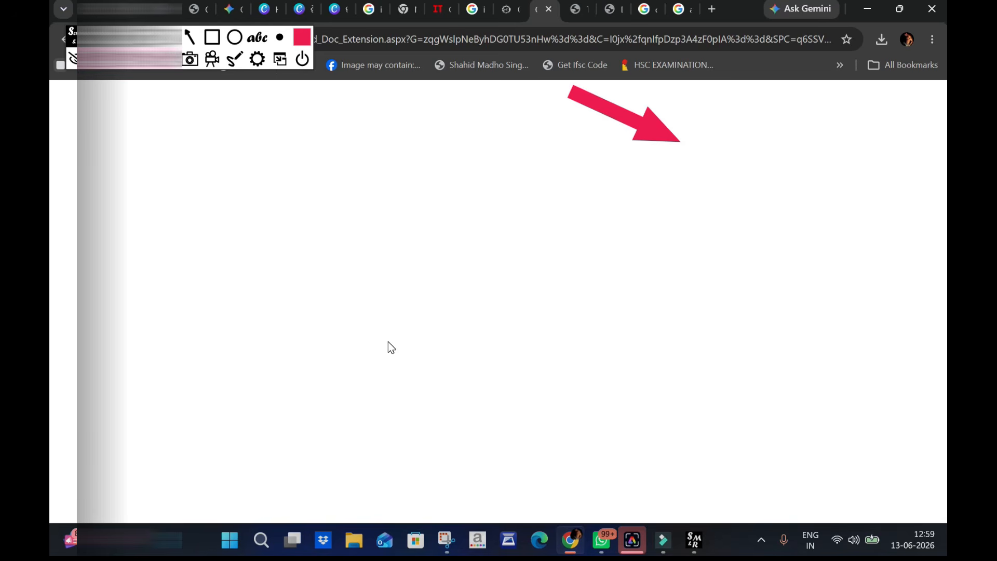
scroll(394, 356, down, 3)
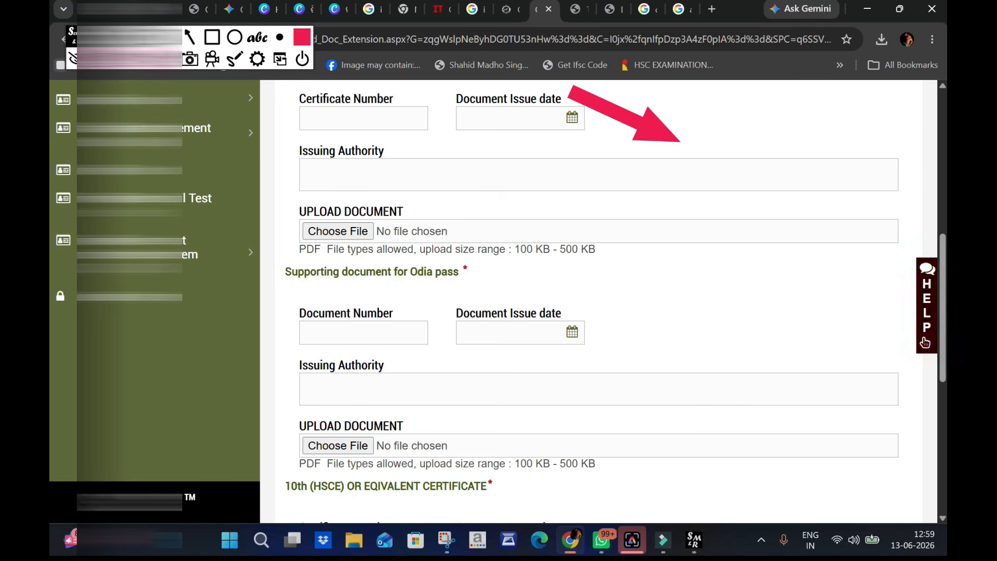
- Examine the required fields for the Odia pass supporting document and the 10th (HSCE) certificate, down to the form's submission area
drag(294, 325, 396, 349)
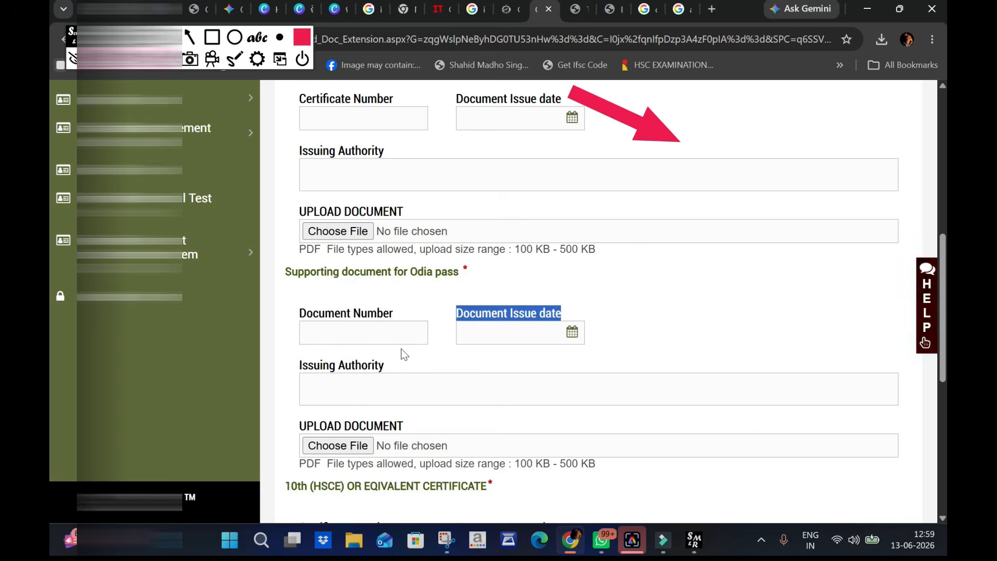
click(438, 335)
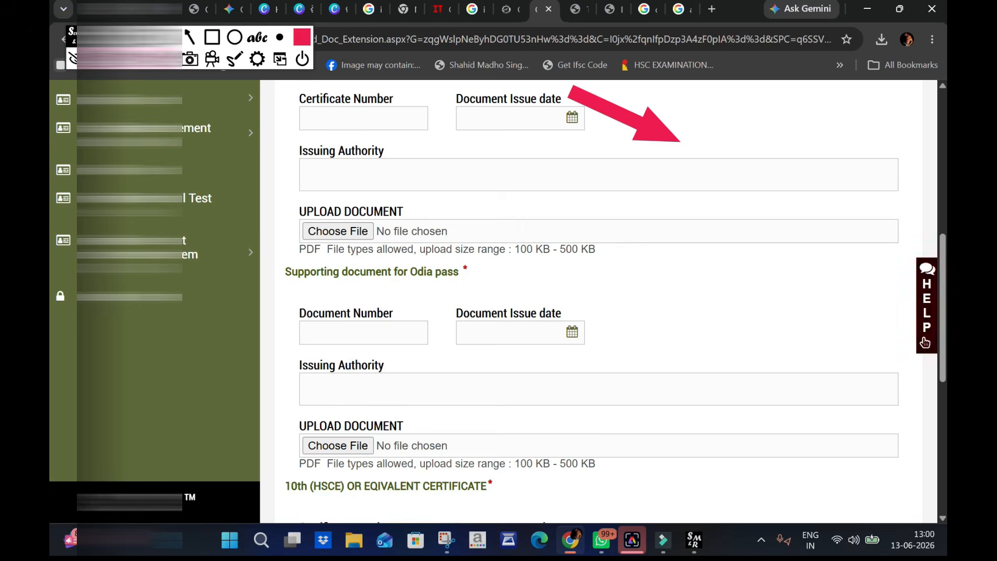
scroll(924, 342, down, 1)
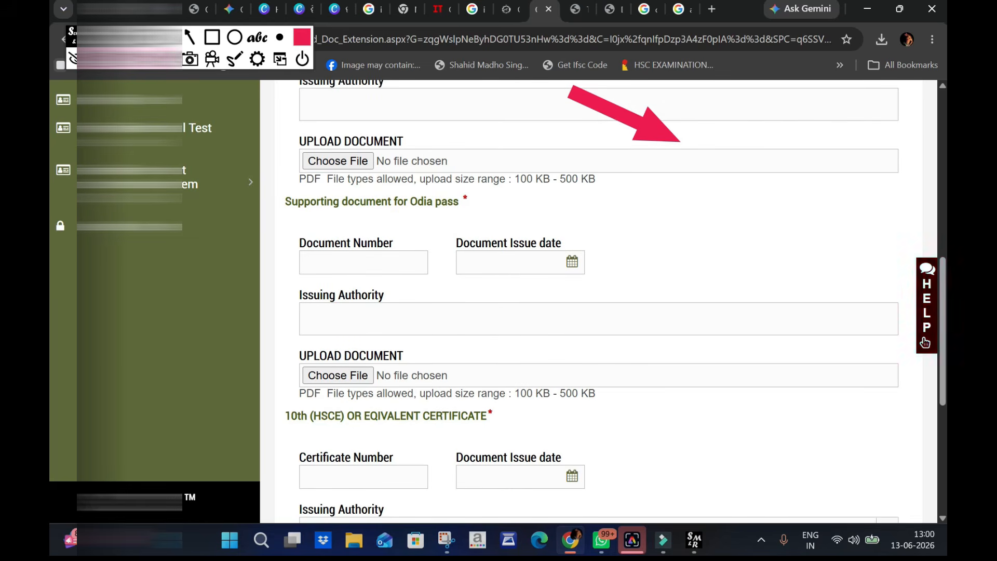
scroll(924, 342, down, 1)
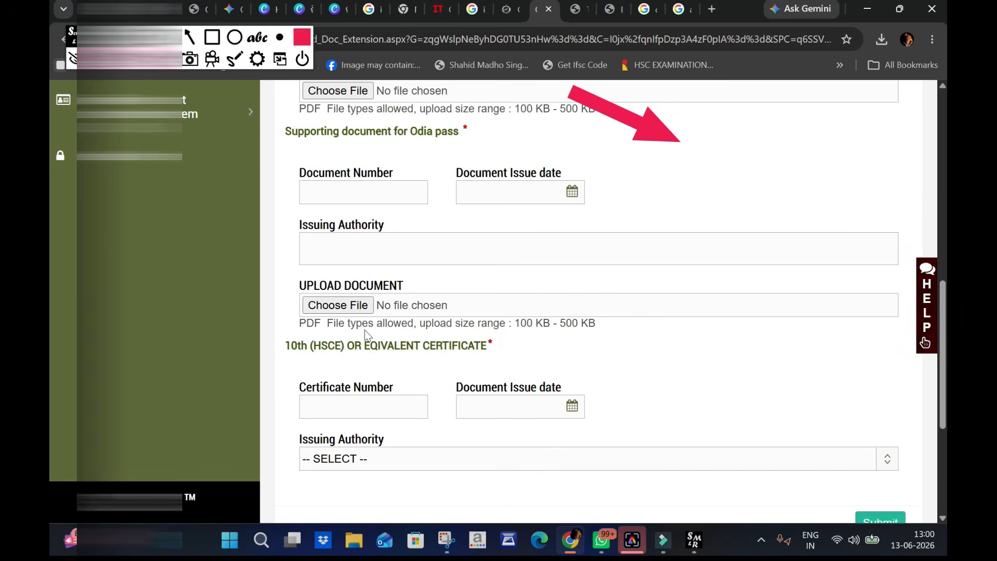
scroll(457, 281, down, 2)
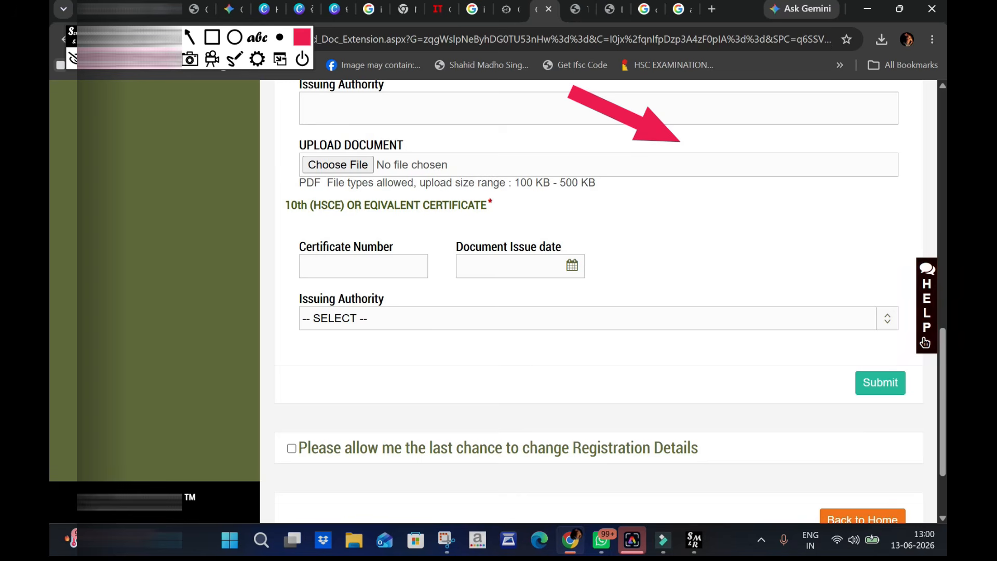
drag(290, 206, 457, 203)
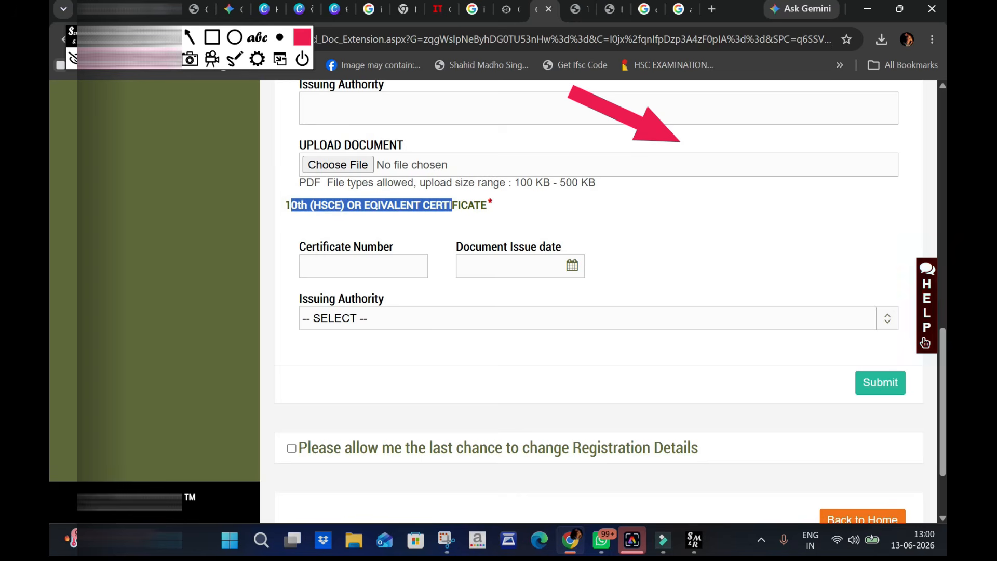
scroll(586, 325, down, 2)
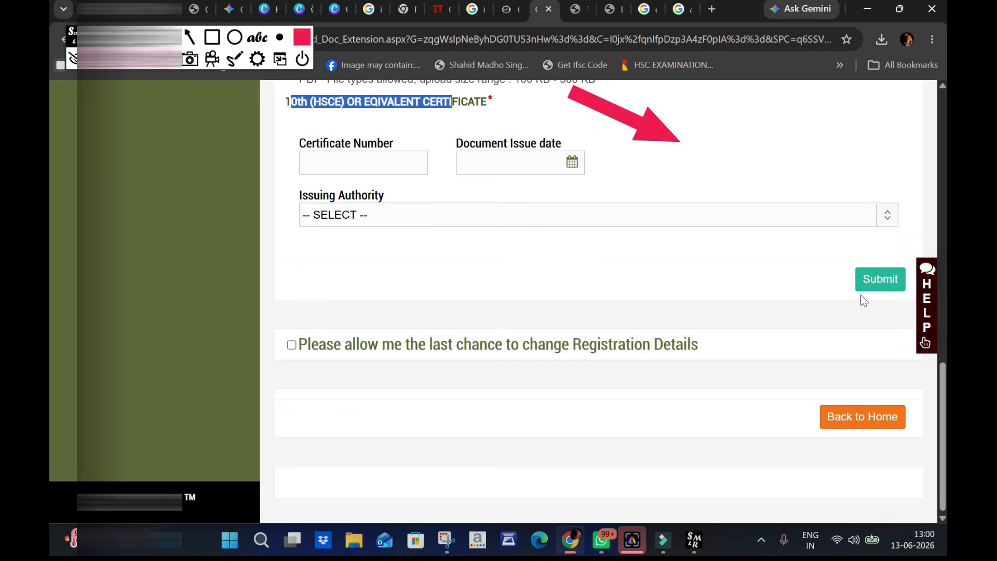
- In the Nursing Officer form's personal details, set marital status to UNMARRIED, nationality to INDIAN and religion to HINDUISM
scroll(861, 295, up, 10)
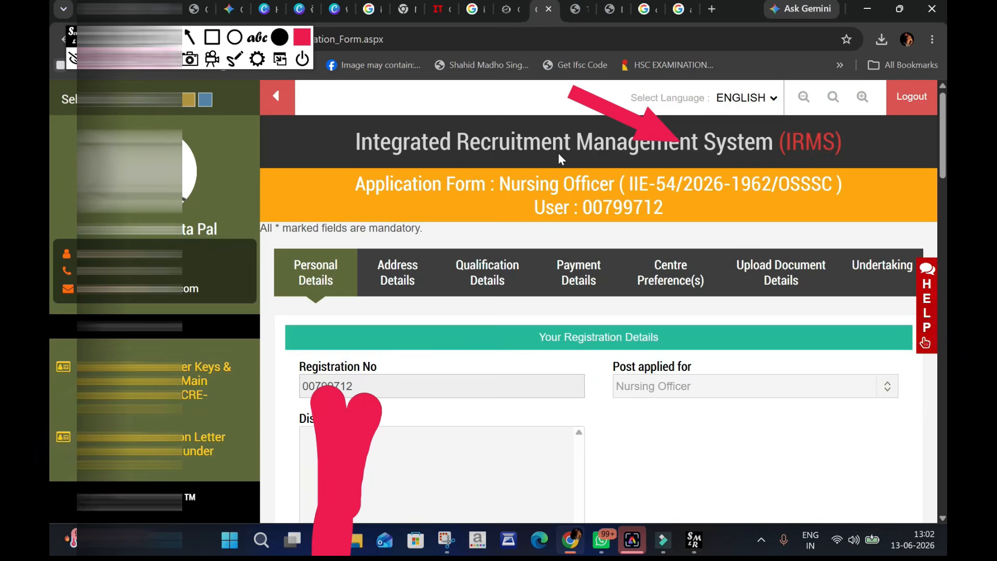
scroll(559, 153, down, 7)
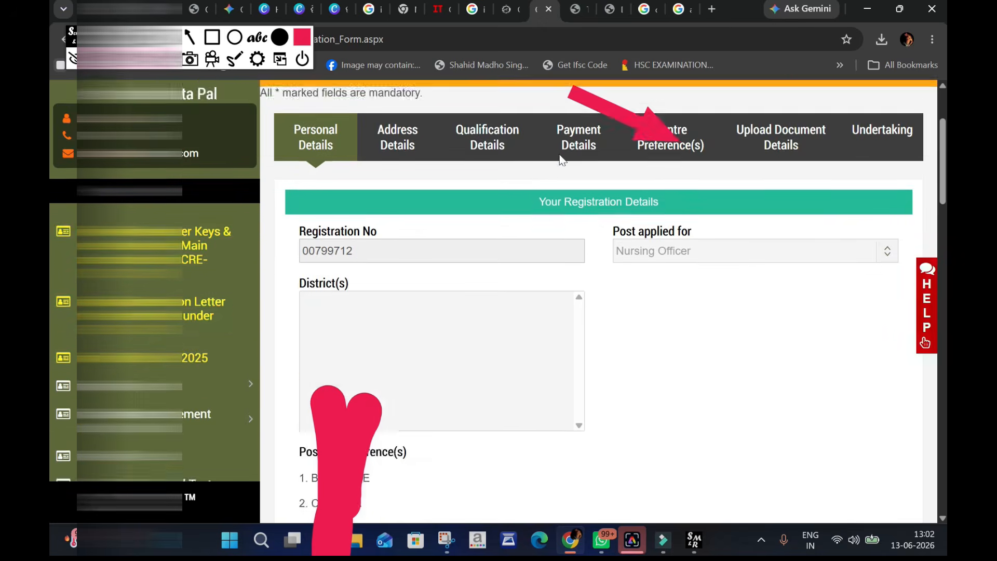
scroll(559, 153, down, 13)
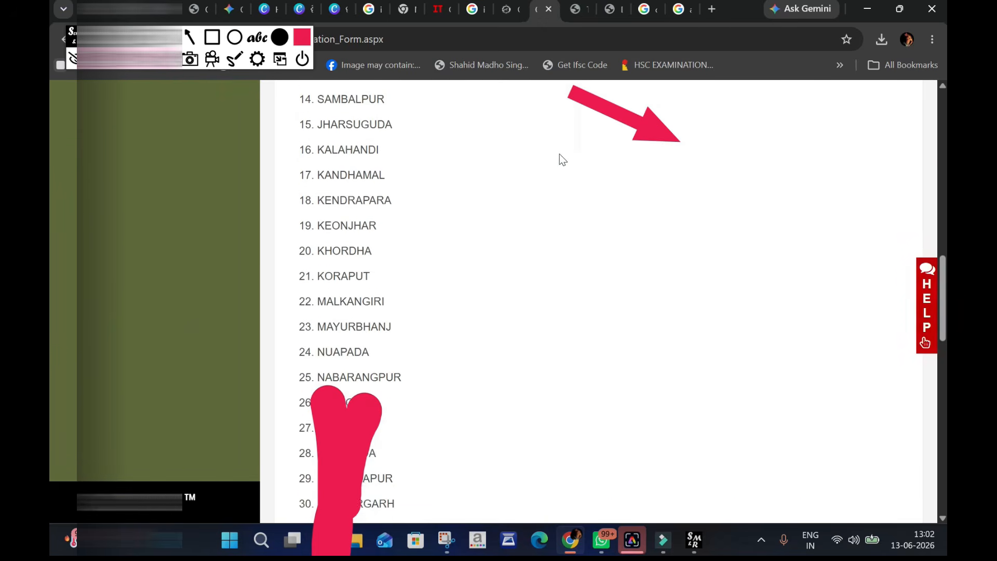
scroll(559, 154, down, 14)
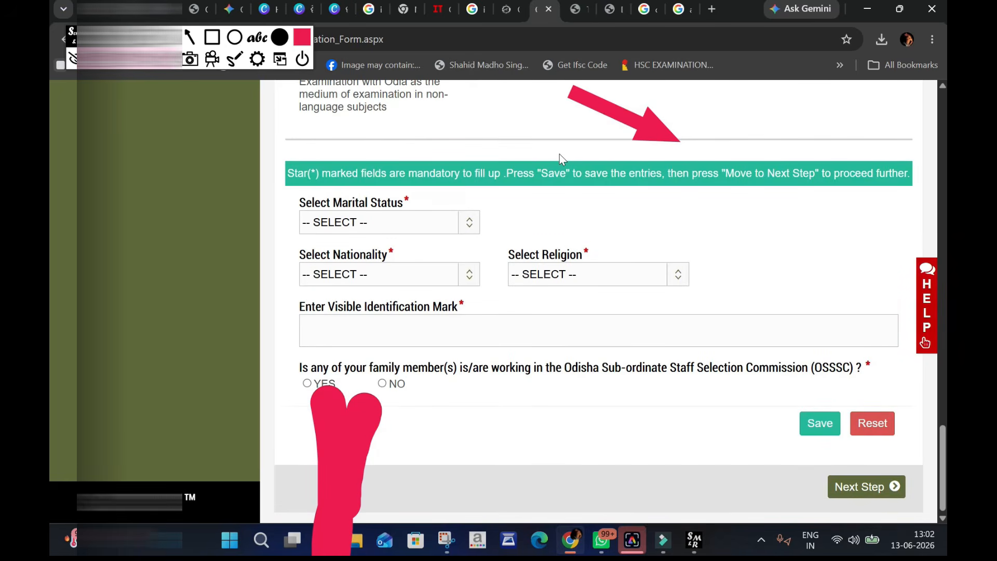
click(391, 221)
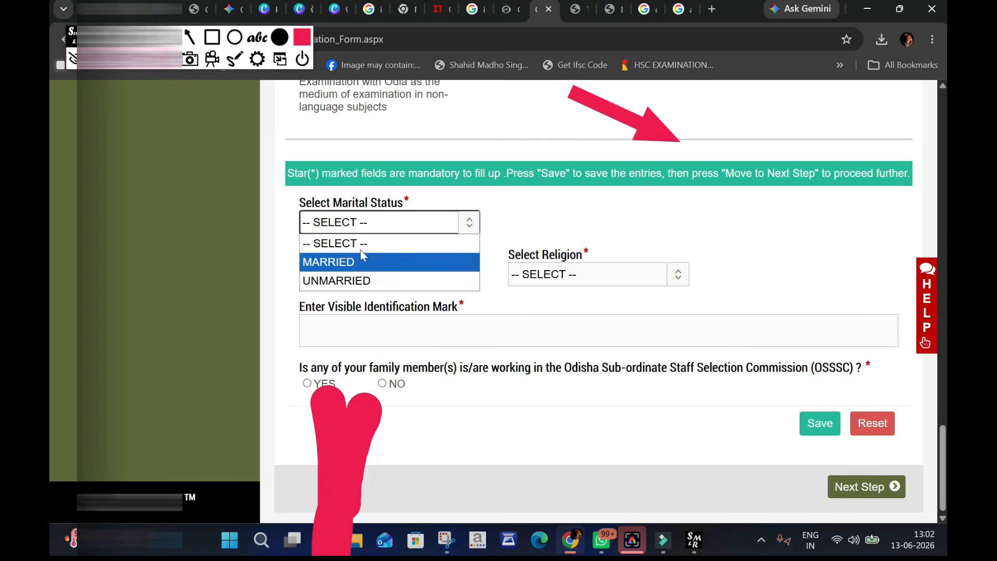
click(366, 282)
click(428, 285)
click(392, 313)
click(578, 275)
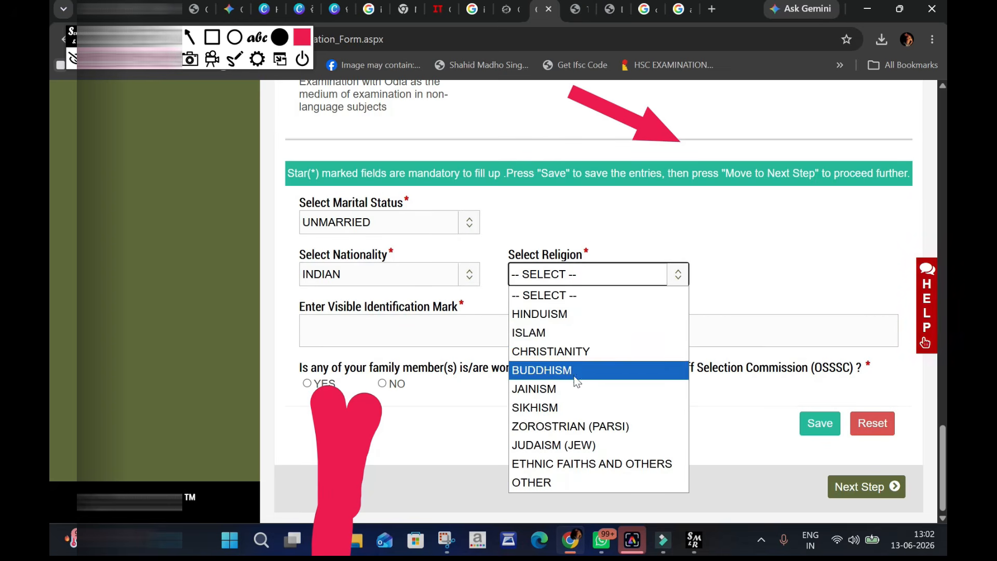
click(550, 321)
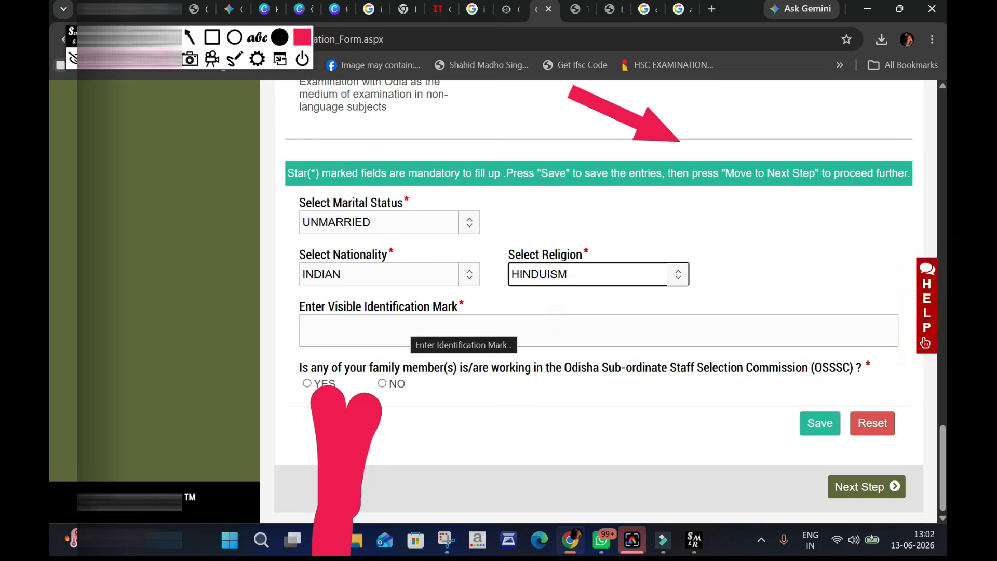
- Enter CUT MARK ON KNEE as the visible identification mark, answer NO to the OSSSC family member question, and save
click(385, 338)
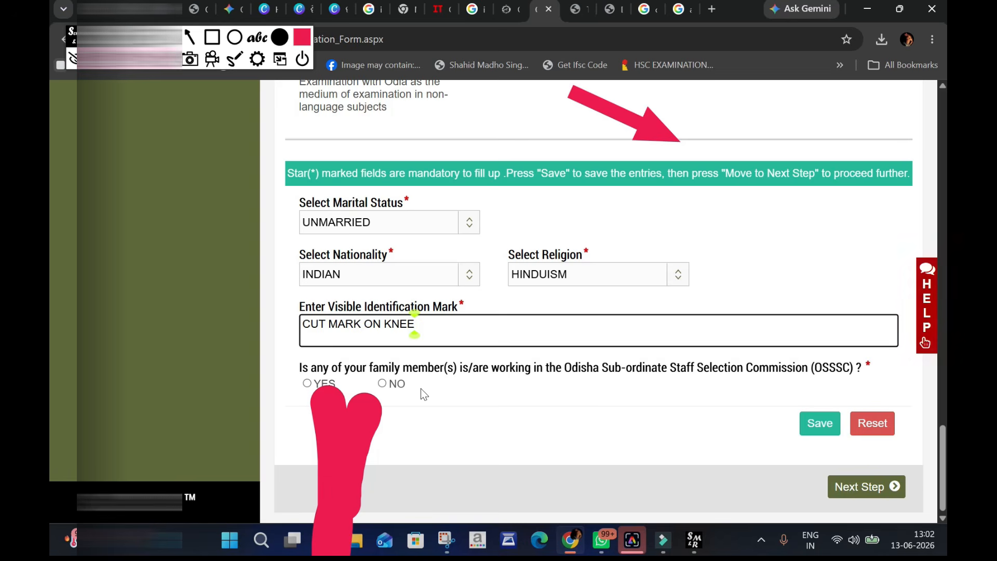
click(383, 384)
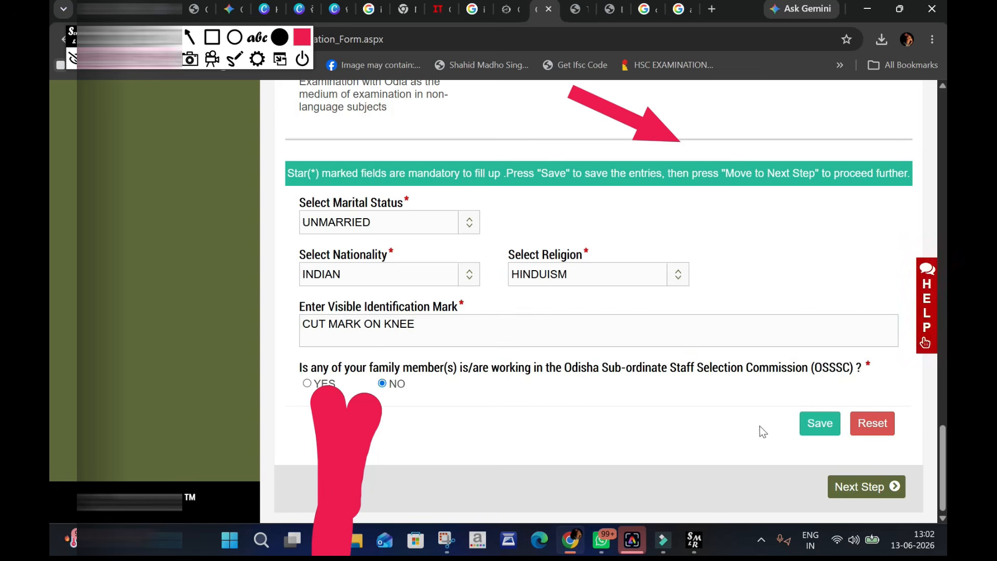
click(817, 430)
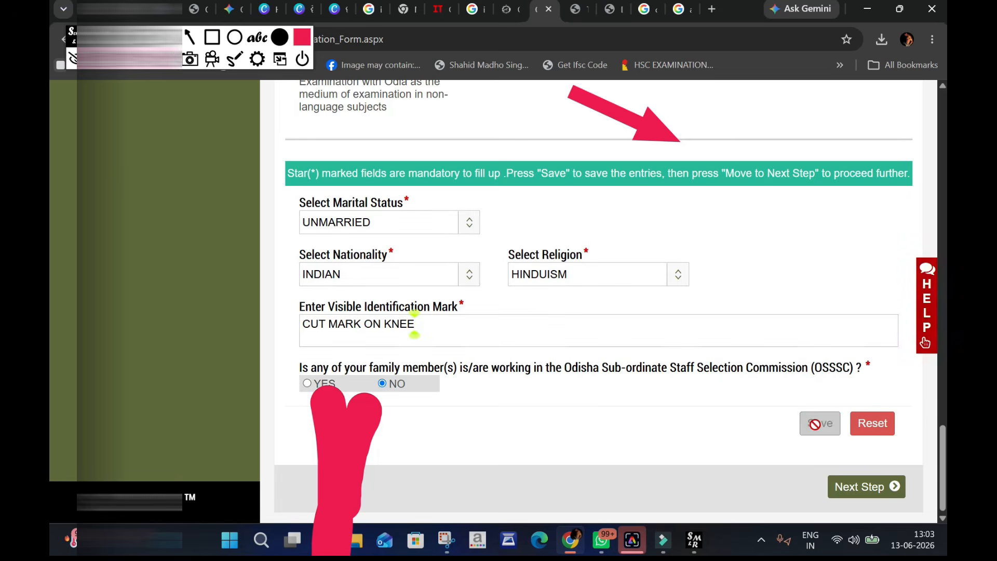
- Go to the address details and try to mark the permanent address as same as the address for communication
click(868, 489)
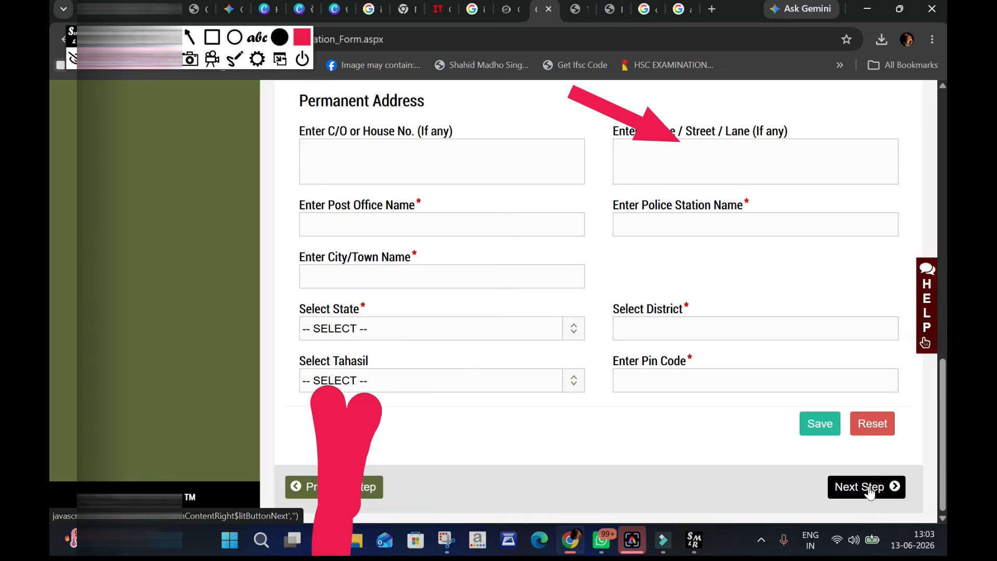
scroll(534, 365, up, 8)
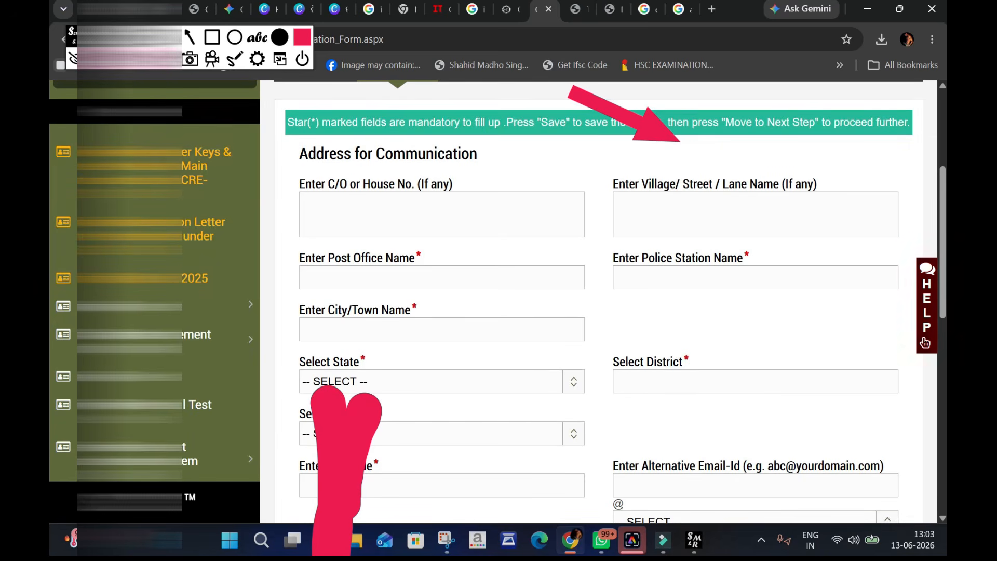
scroll(511, 298, down, 4)
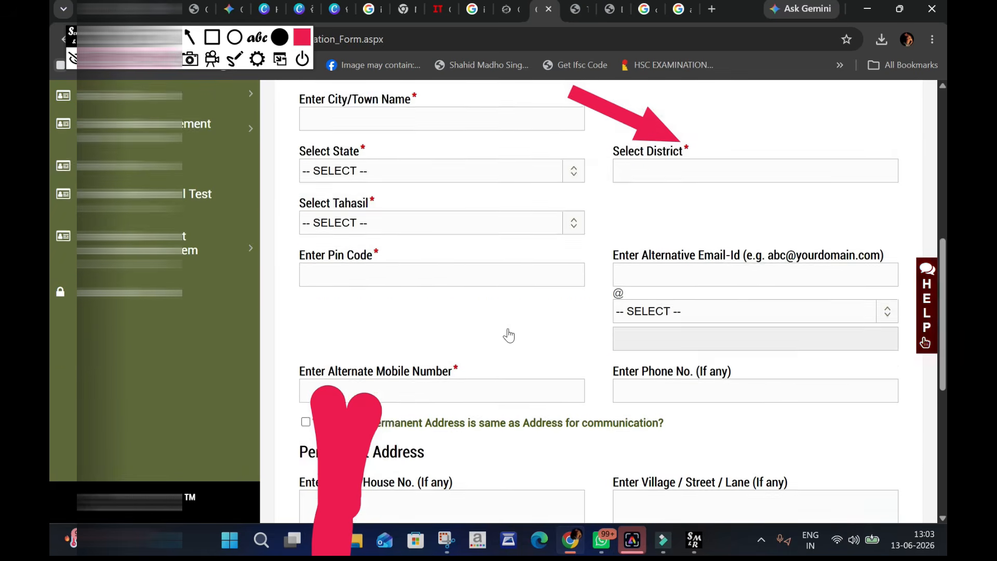
scroll(509, 335, down, 3)
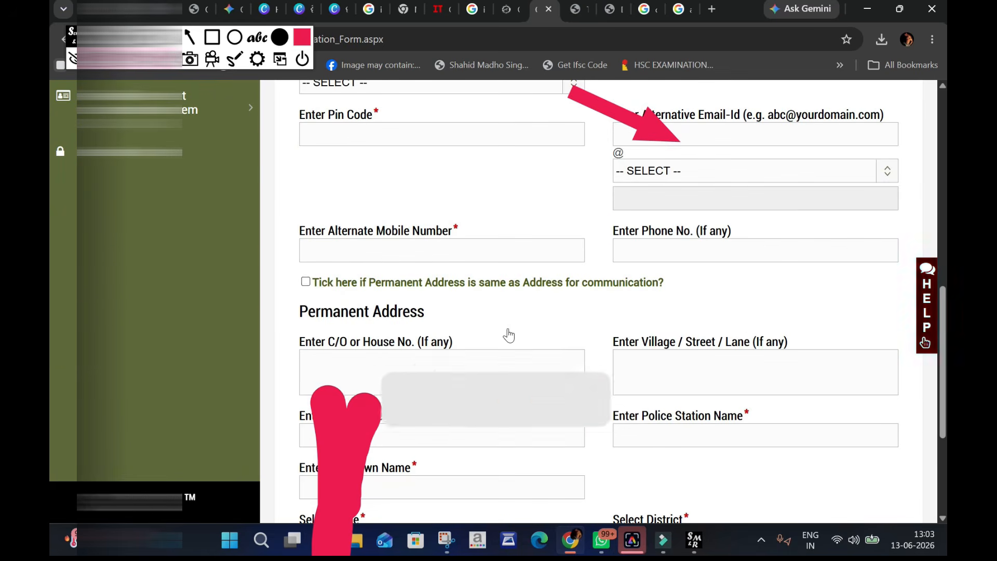
click(305, 282)
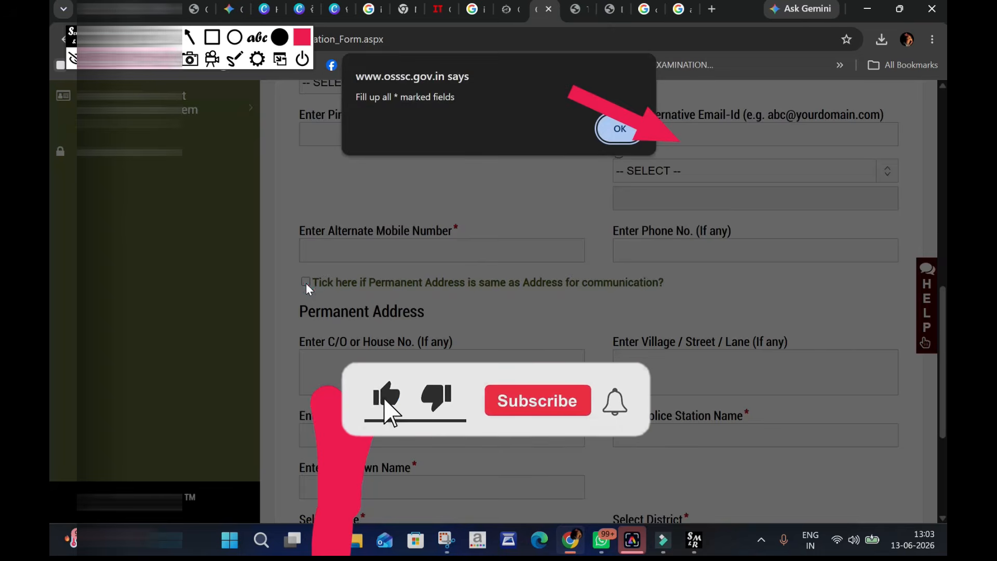
click(611, 135)
- Clear the red arrow and brush marks drawn over the qualification details page
scroll(506, 275, up, 8)
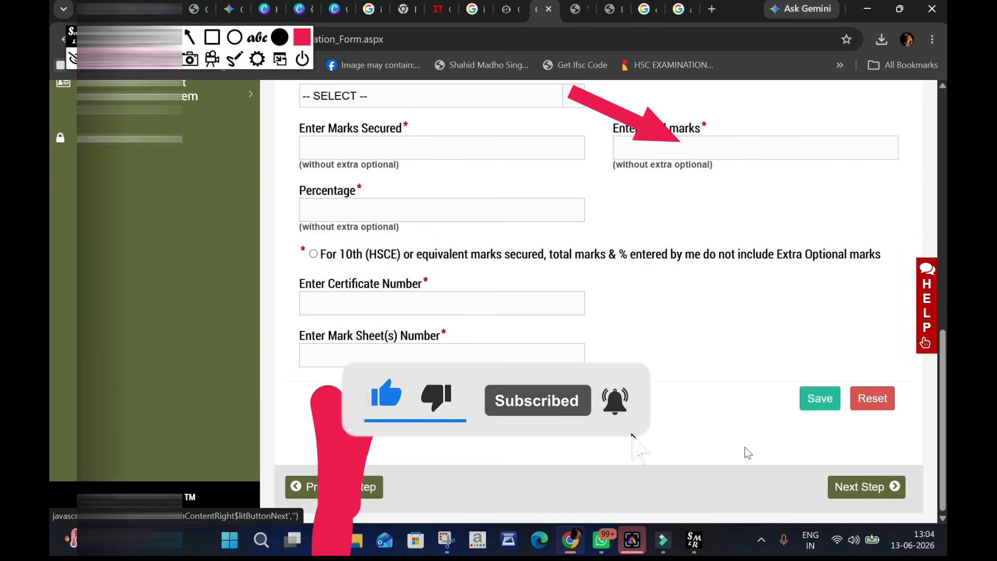
scroll(602, 353, up, 8)
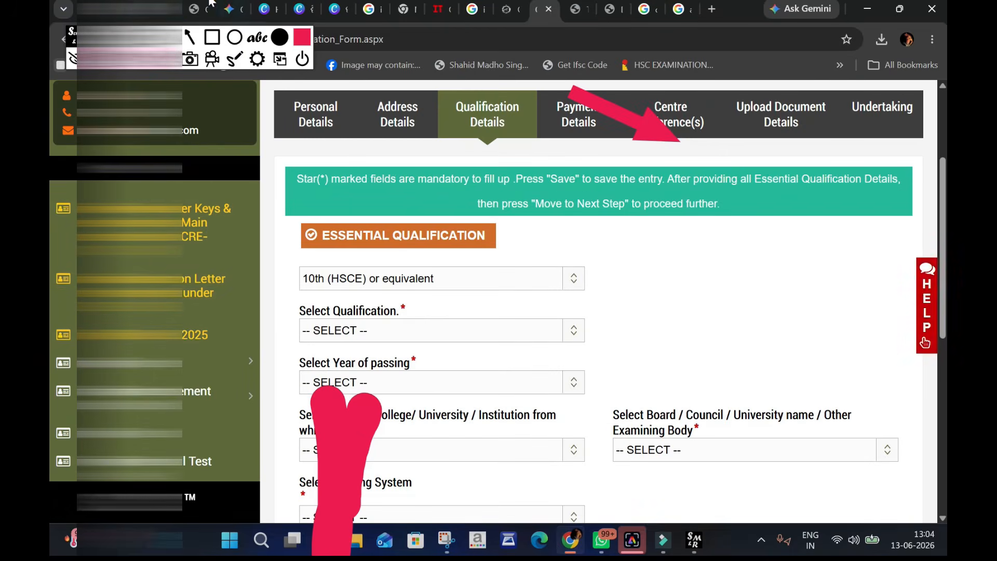
click(167, 59)
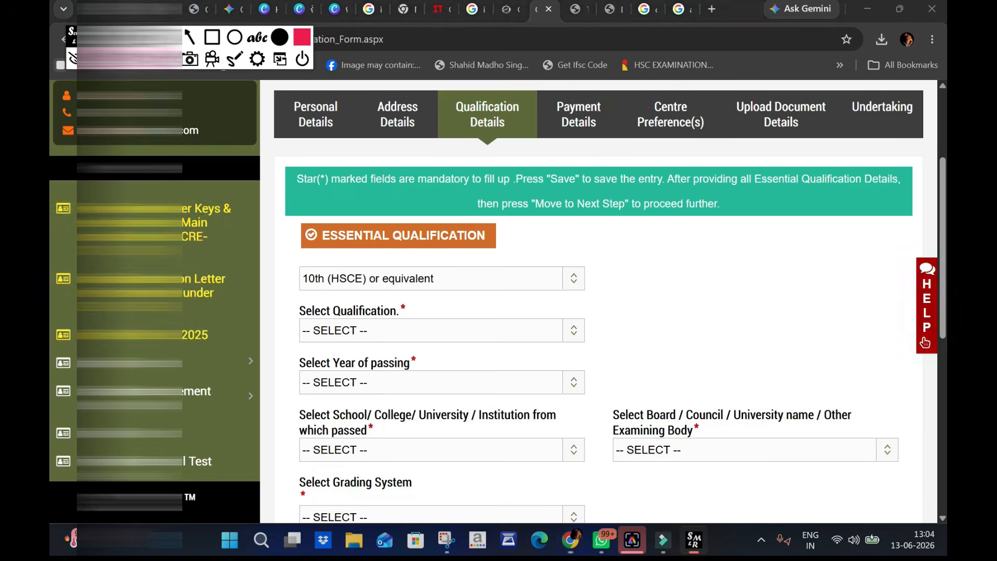
- Choose 10th (HSCE) as the qualification and set its year of passing to 2021
scroll(375, 272, down, 1)
click(389, 256)
click(379, 299)
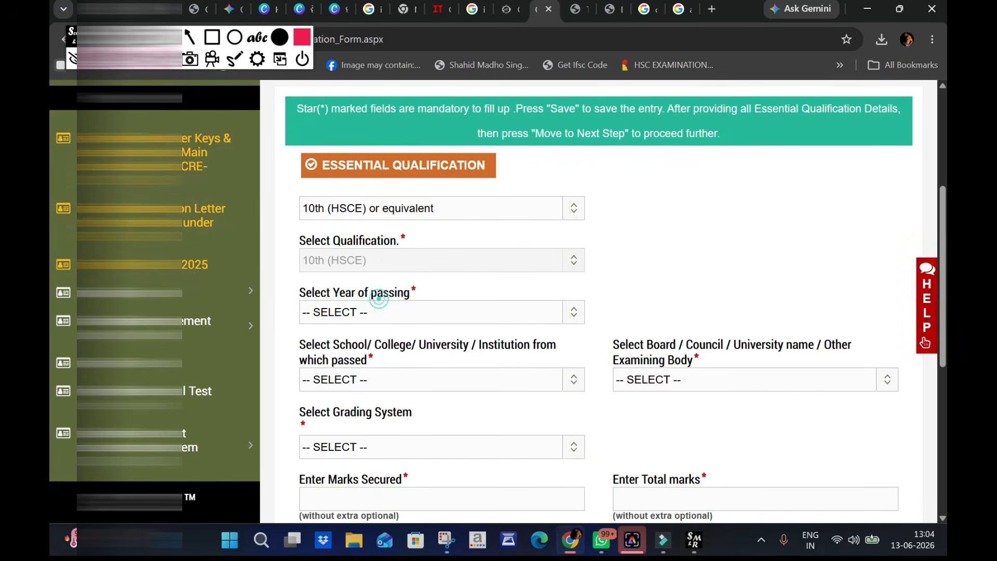
scroll(378, 260, down, 1)
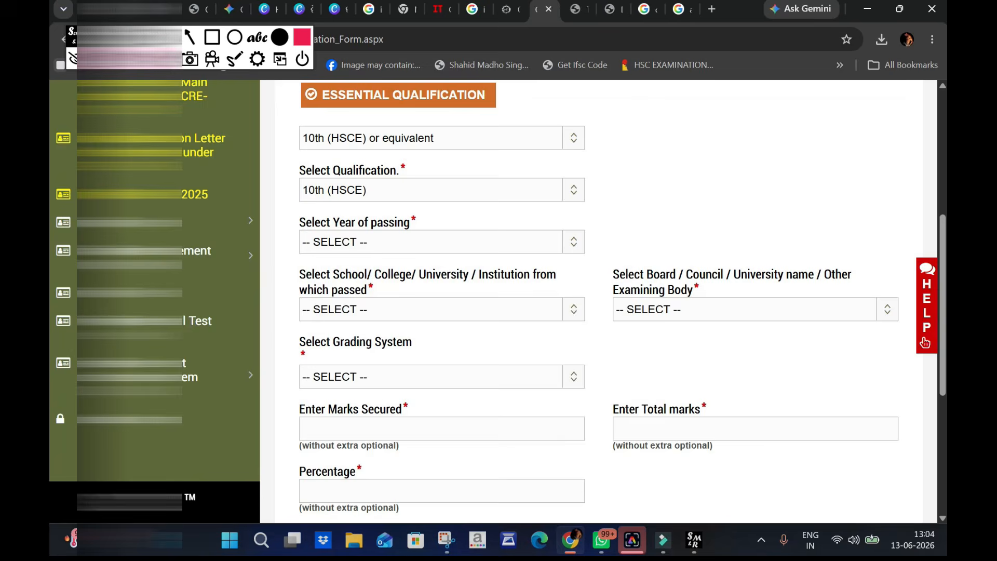
click(377, 248)
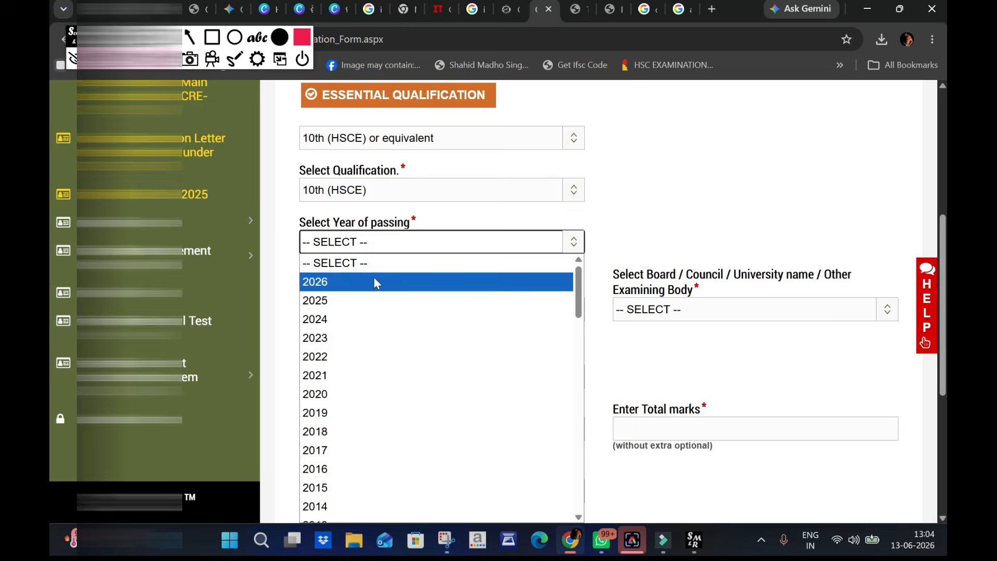
click(368, 384)
- Set the 10th institution to OTHER and the examining body to Board Of Secondary Education, Odisha
click(395, 310)
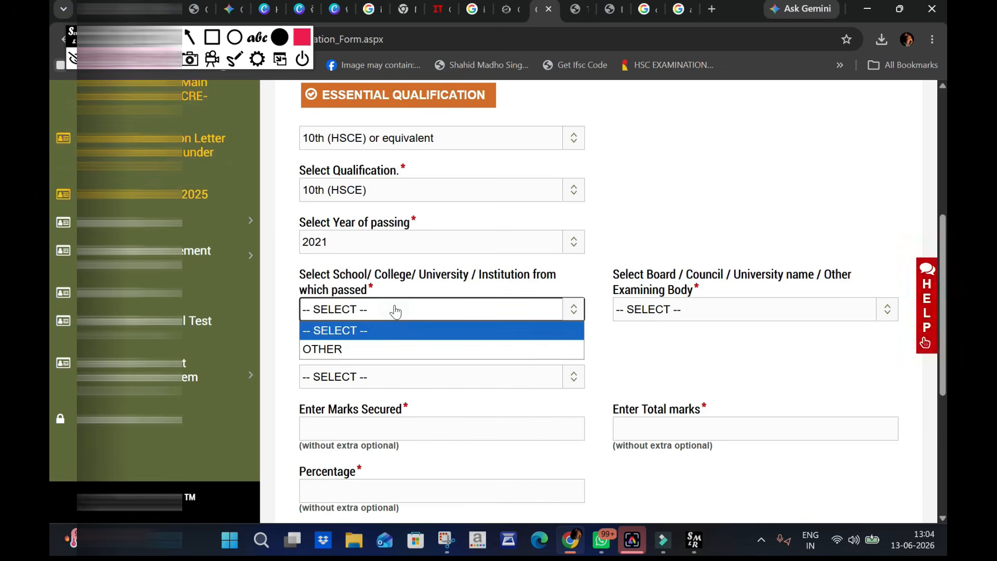
click(389, 348)
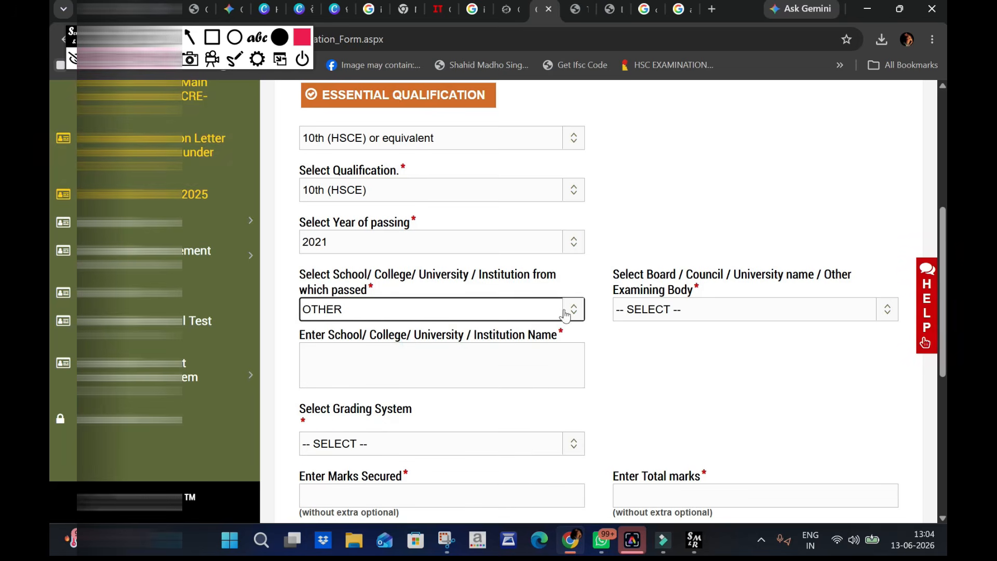
click(673, 311)
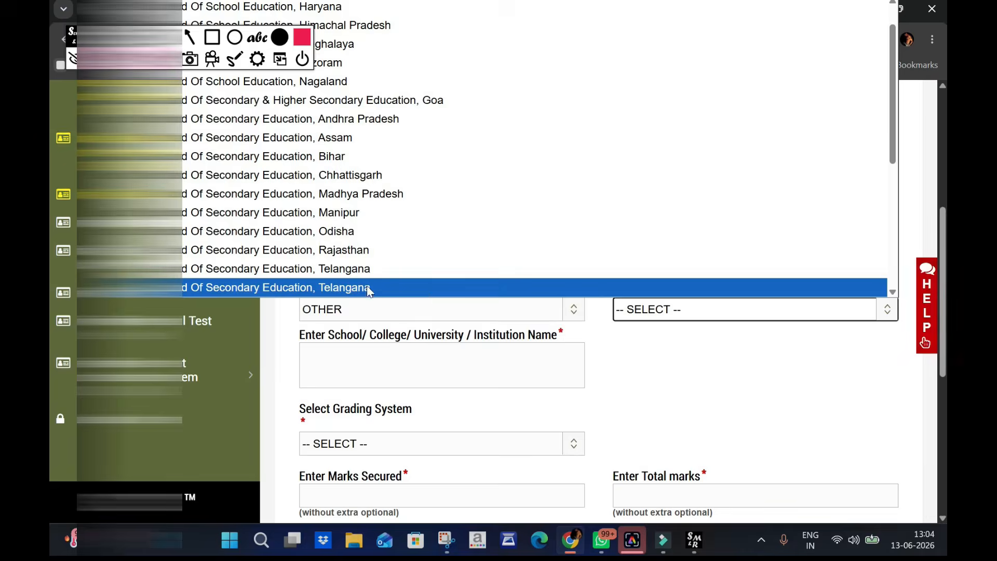
click(328, 239)
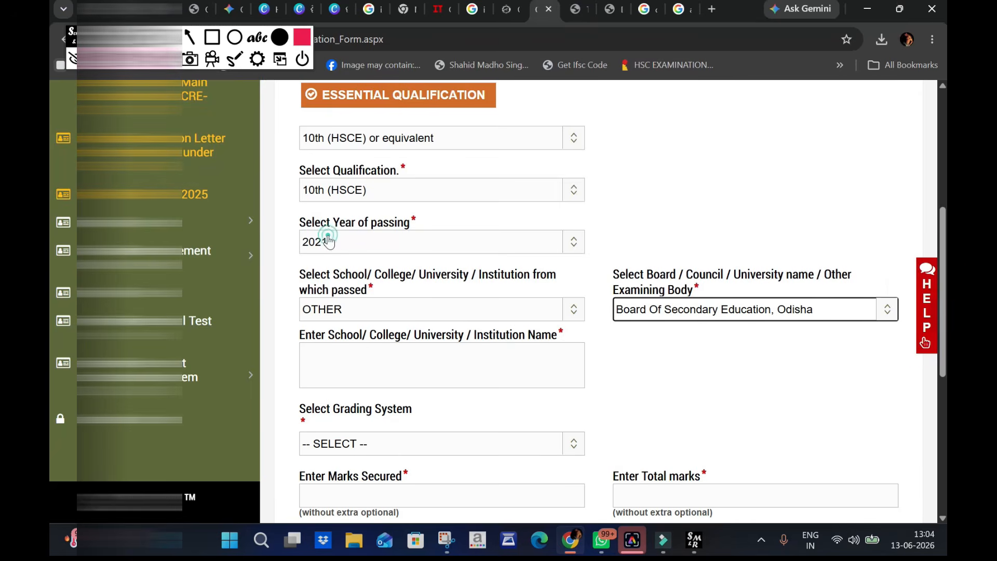
- Choose the secured marks, total marks and percentage grading system and declare that the 10th marks exclude Extra Optional marks
scroll(701, 373, down, 1)
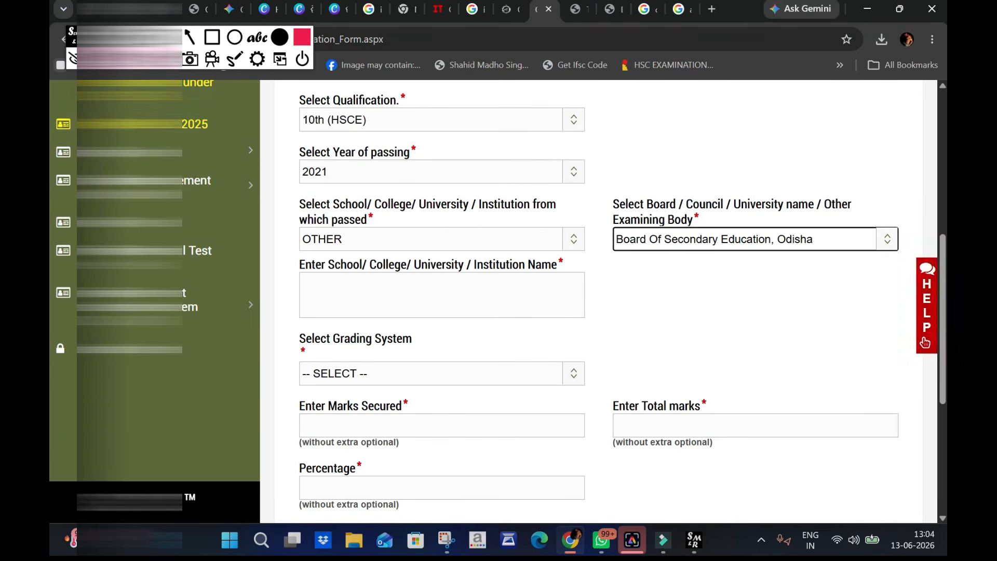
scroll(413, 337, down, 1)
click(405, 305)
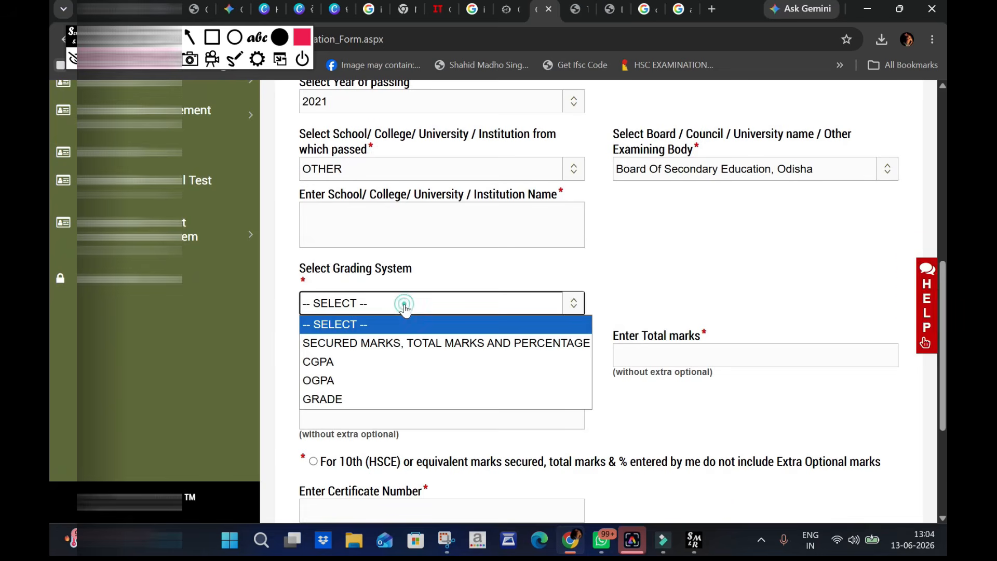
click(400, 343)
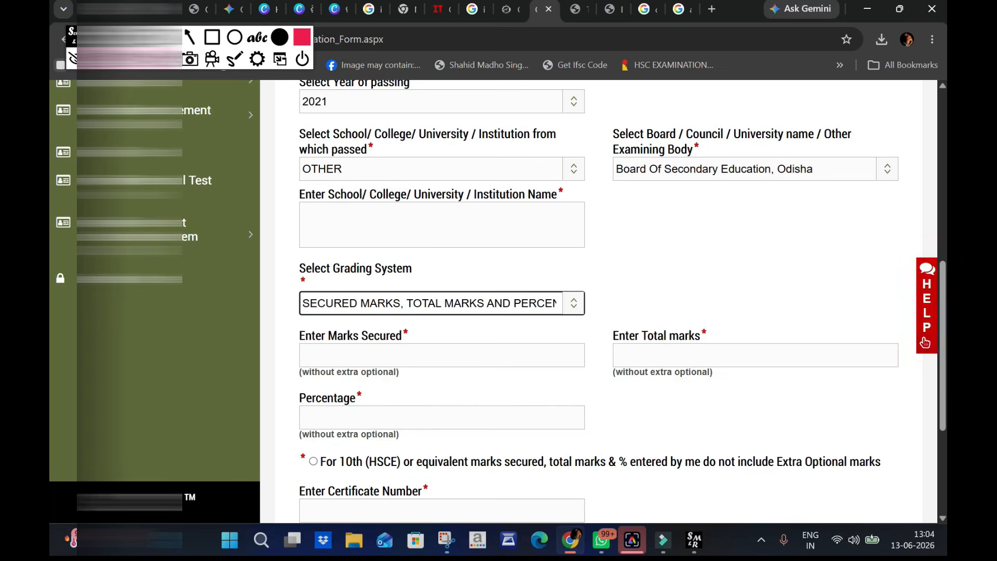
scroll(598, 301, down, 3)
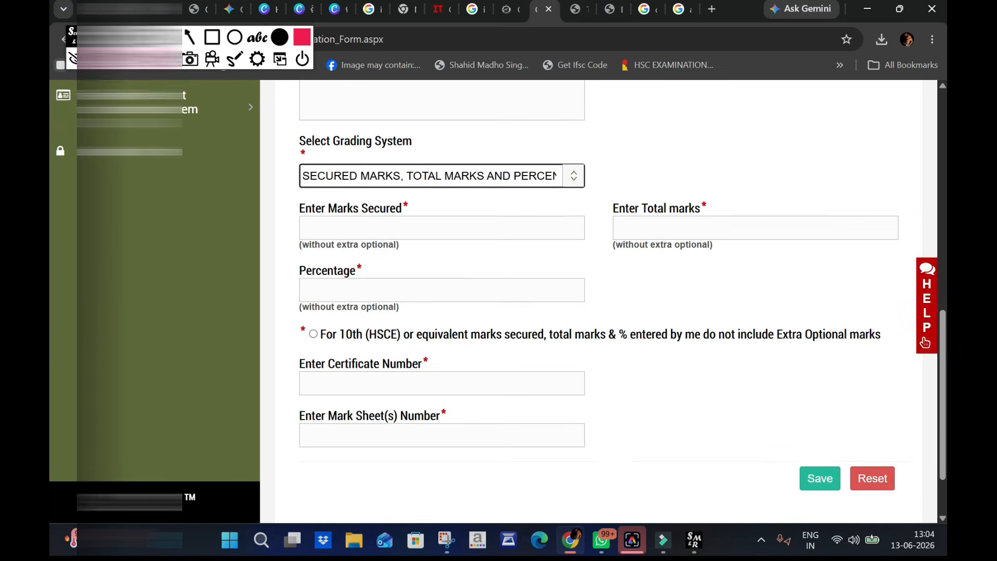
click(314, 322)
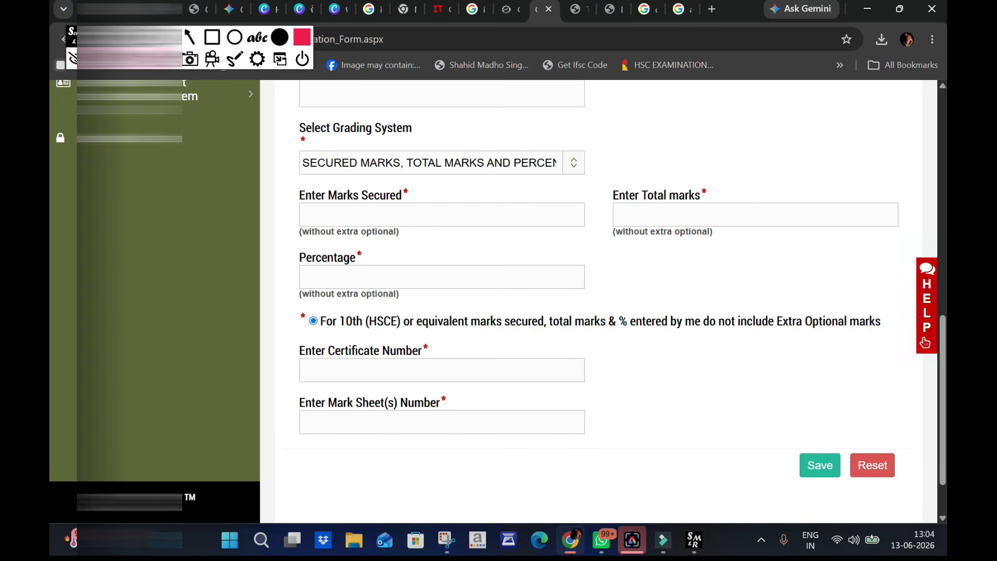
- For the +2 (HSE) qualification, set the discipline to Science, the qualification to +2 (HSEC) and the year of passing to 2024
scroll(443, 281, up, 5)
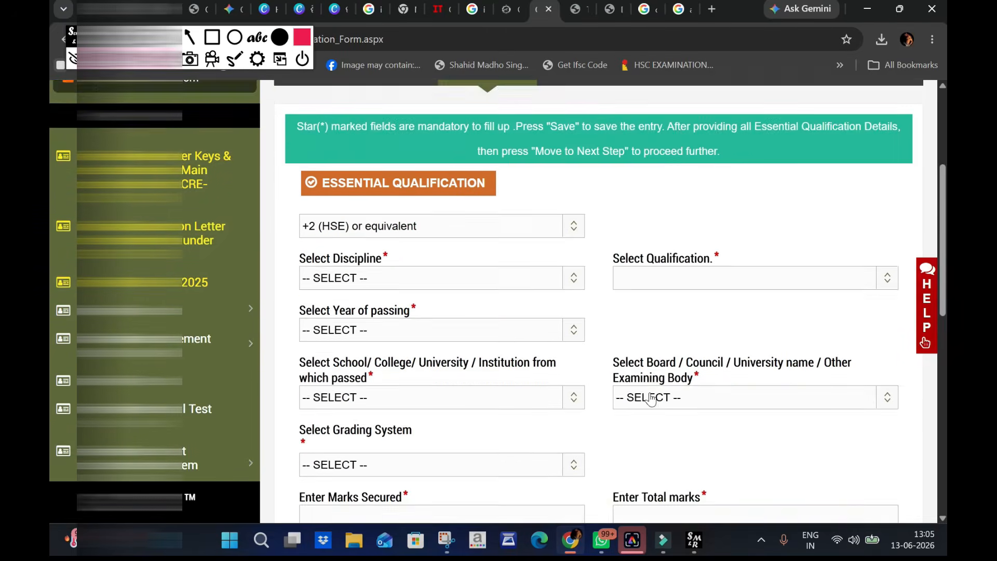
click(363, 209)
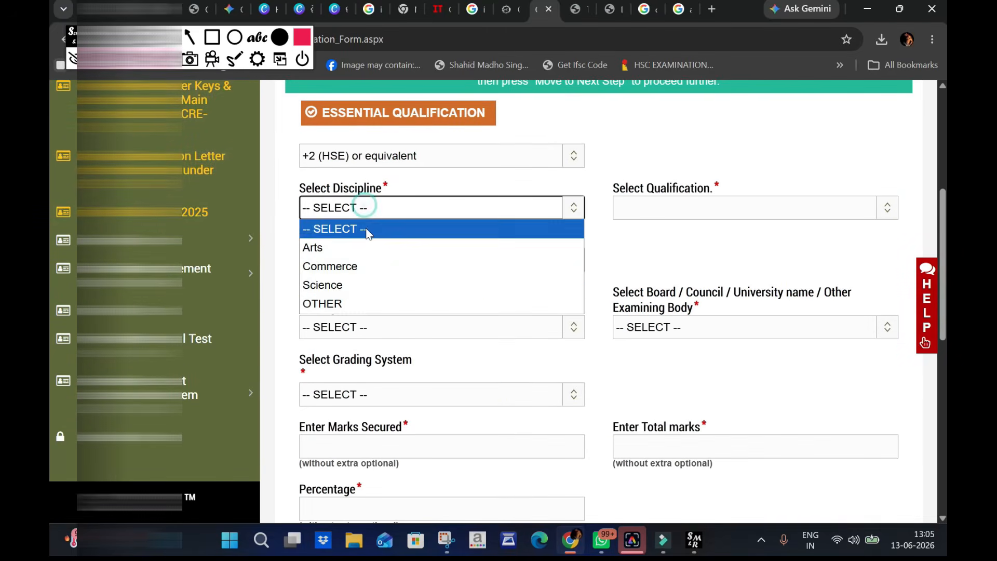
click(366, 285)
click(693, 210)
click(684, 247)
click(411, 266)
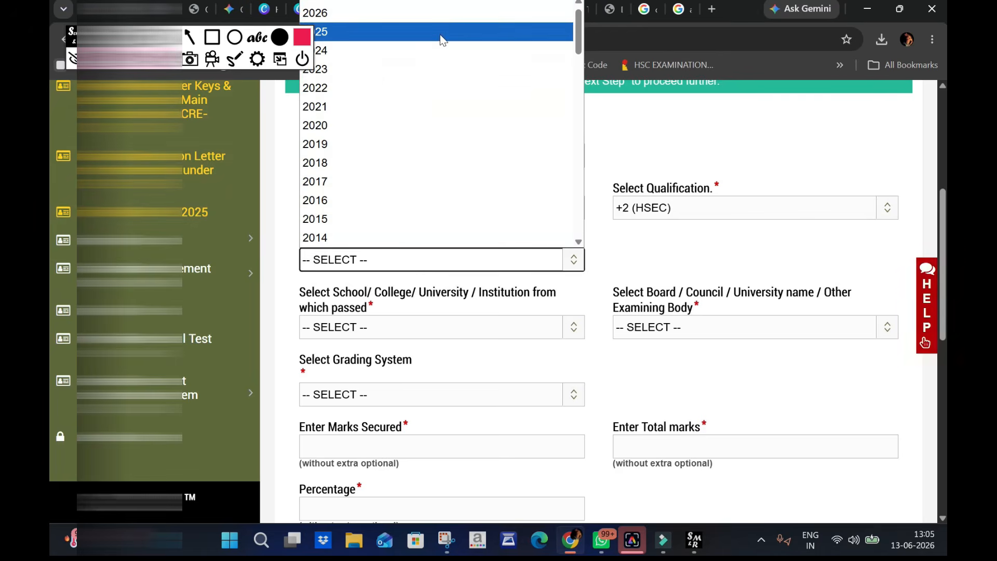
click(435, 48)
- Set the +2 institution to OTHER and its examining body to Council Of Higher Secondary Education, Odisha
click(466, 327)
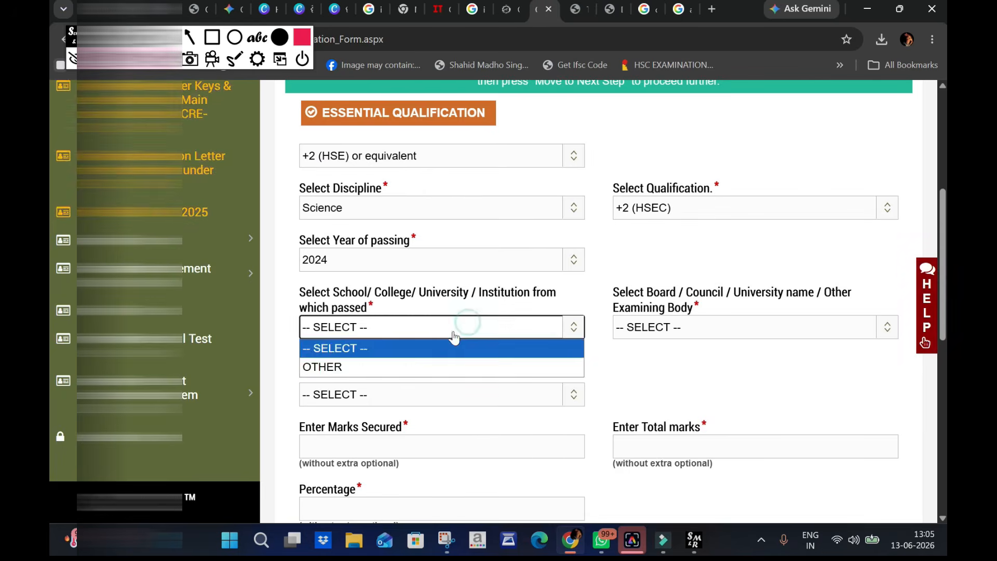
click(428, 363)
click(691, 328)
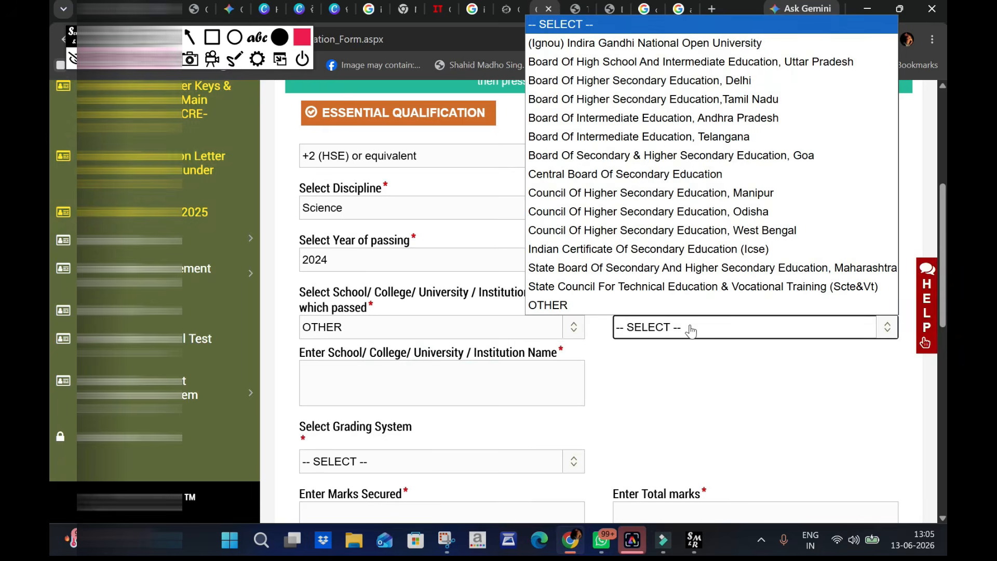
click(664, 218)
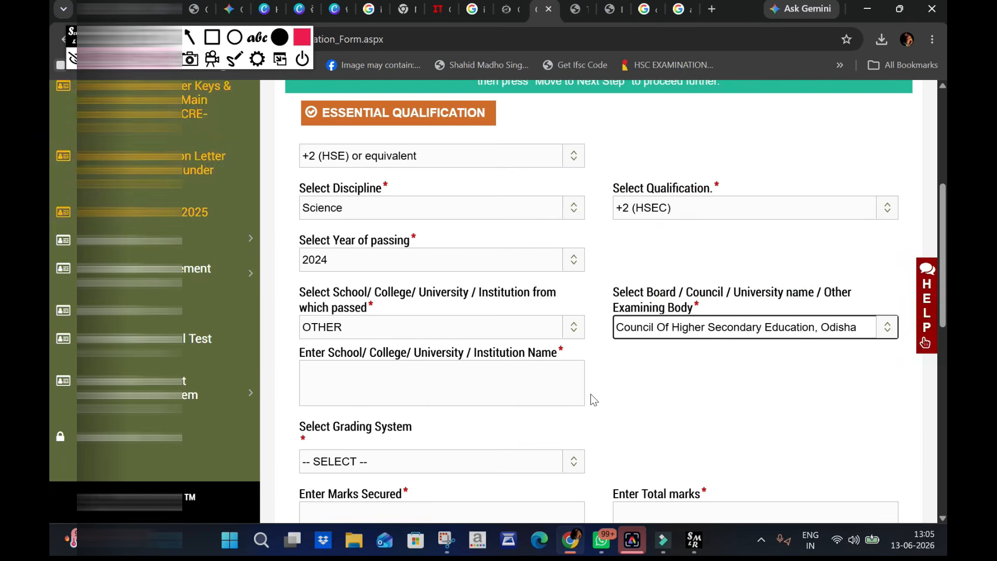
- Choose the secured marks, total marks and percentage grading system for +2 and declare that the marks exclude Extra Optional marks
scroll(590, 393, down, 3)
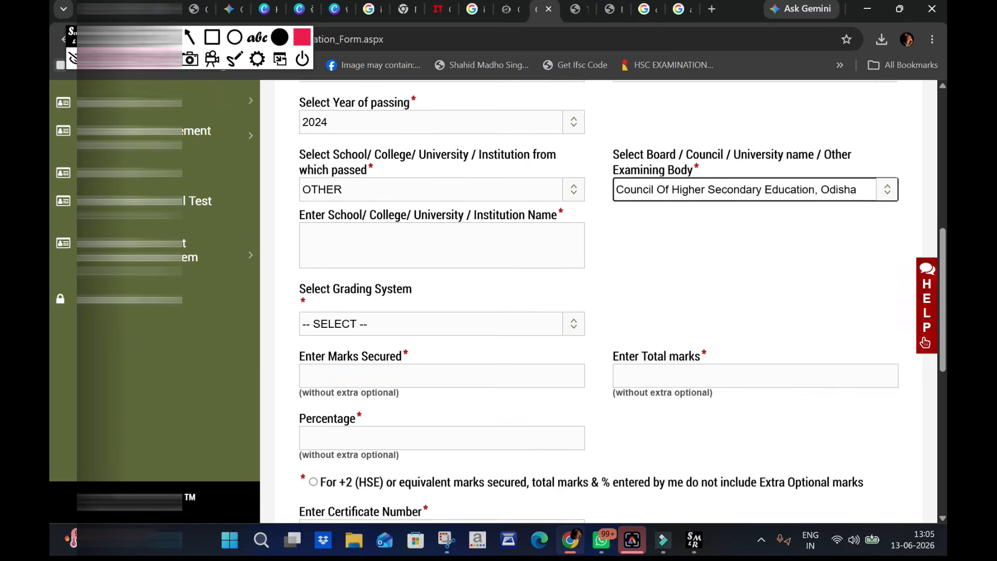
click(407, 322)
click(399, 358)
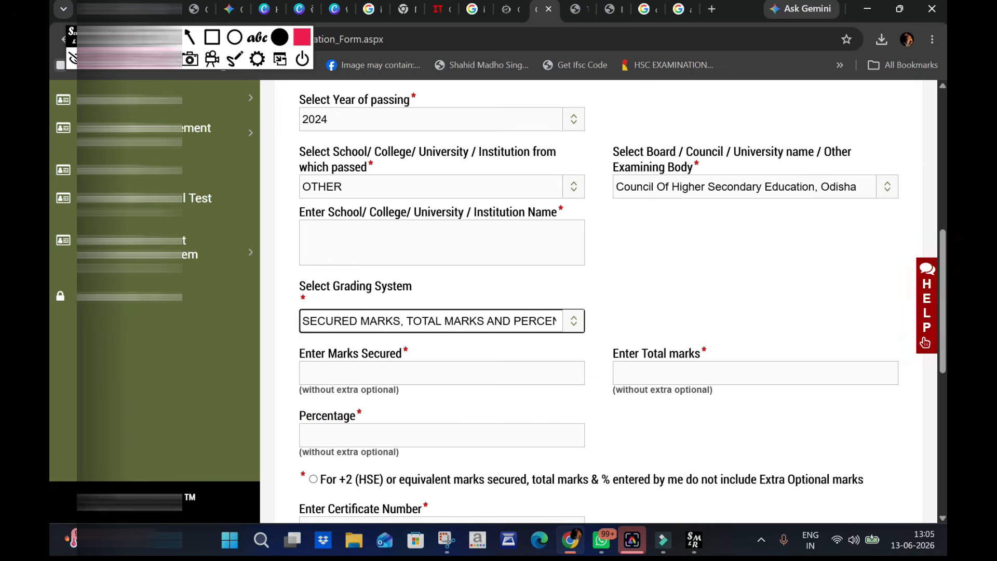
scroll(484, 359, down, 3)
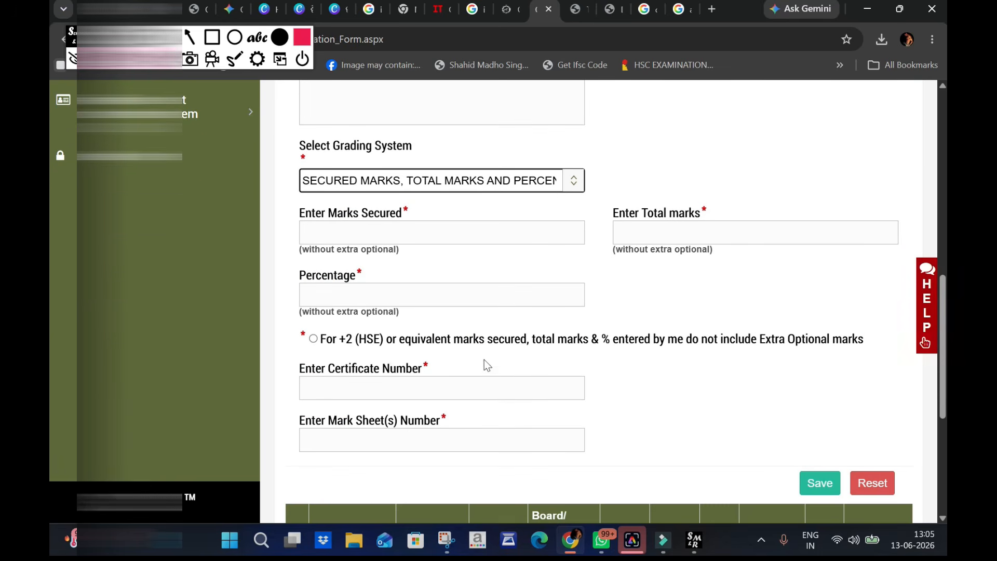
click(314, 339)
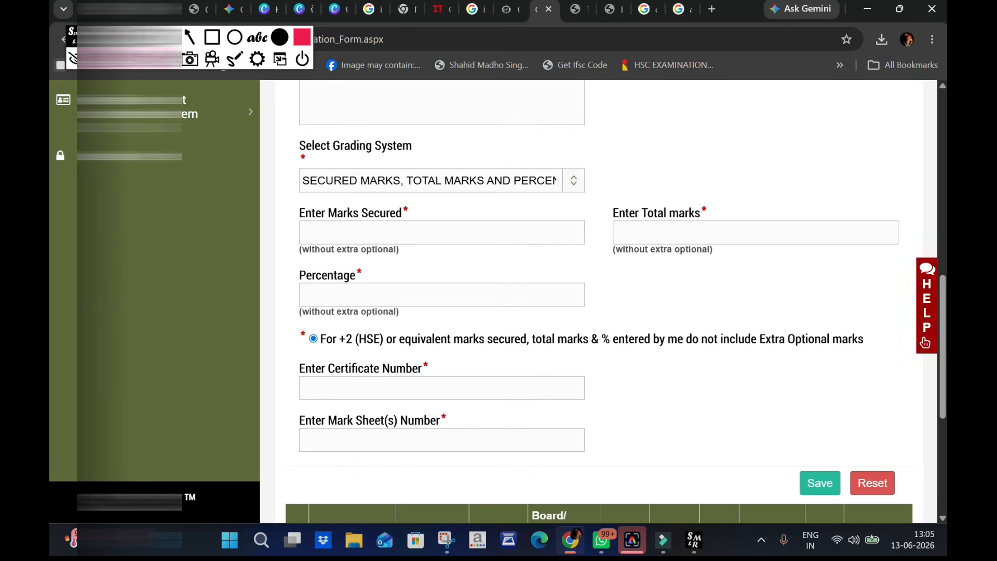
scroll(473, 423, up, 4)
scroll(473, 423, down, 5)
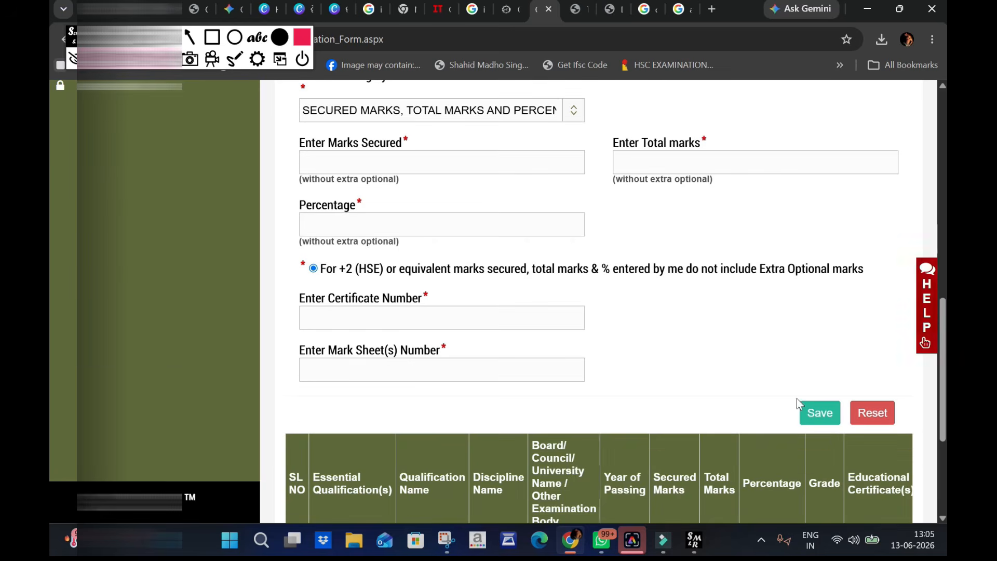
- For Diploma in GNM, set the discipline and qualification to "*I do not have this qualification" and save the entry
scroll(604, 370, up, 4)
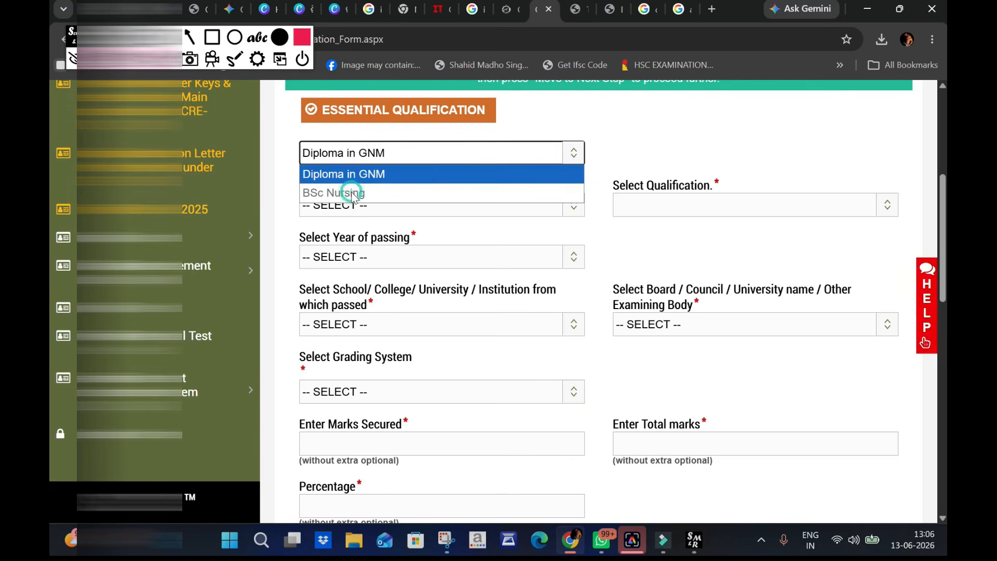
click(636, 138)
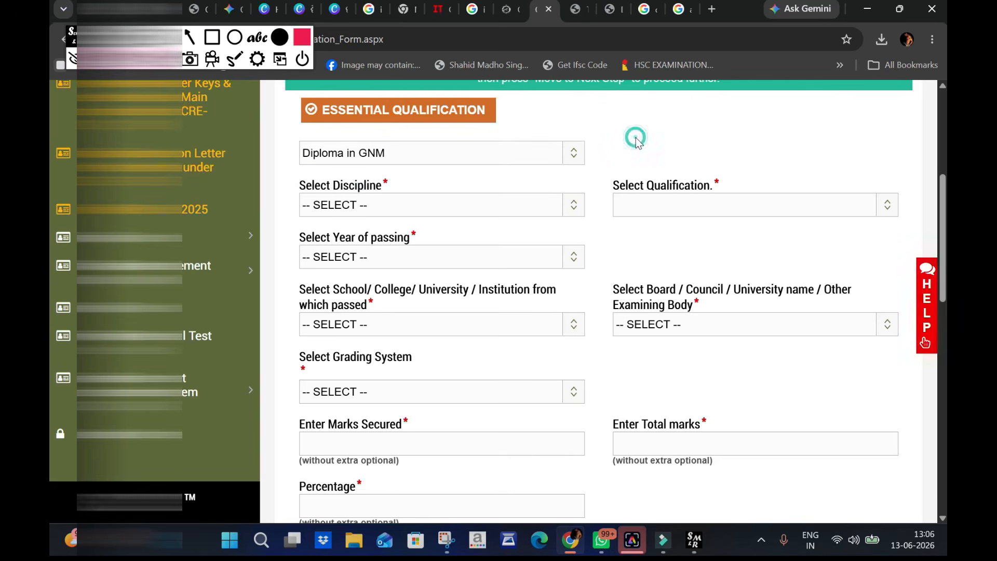
click(466, 157)
click(354, 194)
click(396, 175)
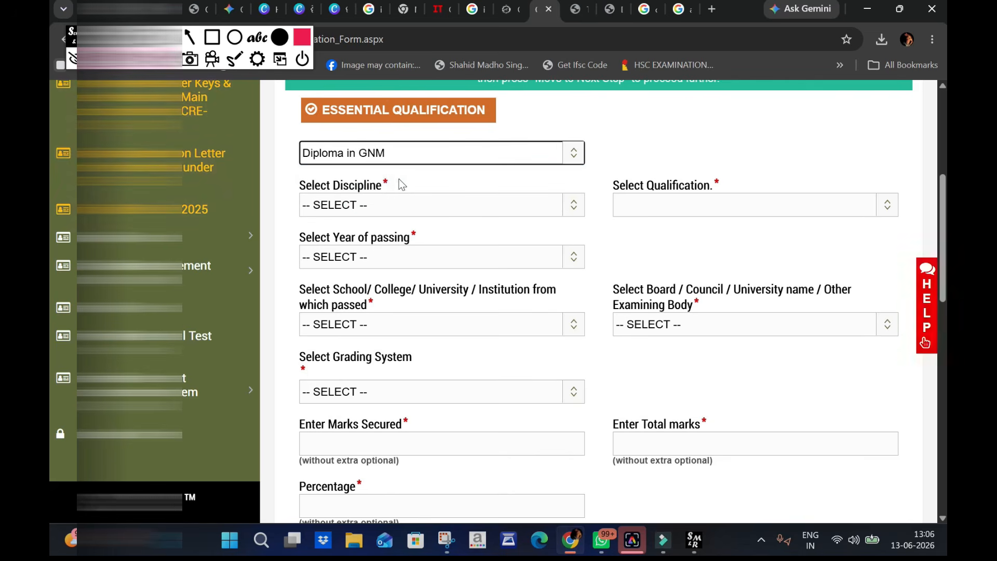
click(408, 161)
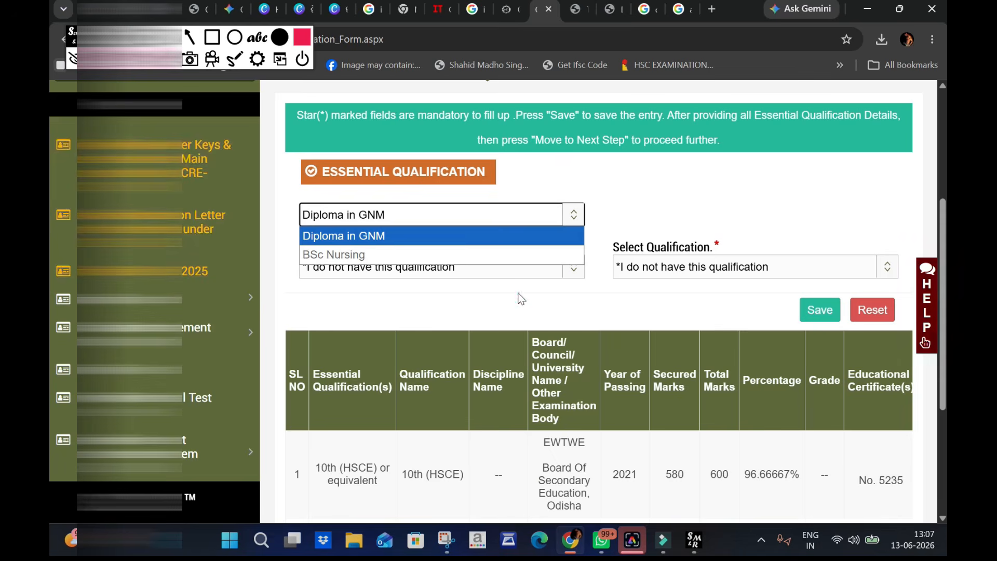
click(518, 293)
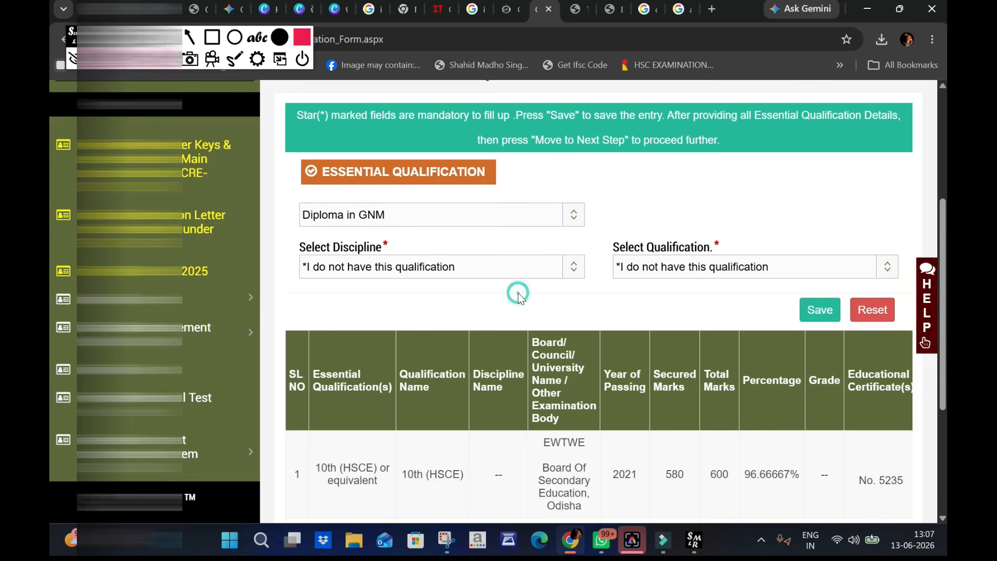
scroll(528, 291, down, 1)
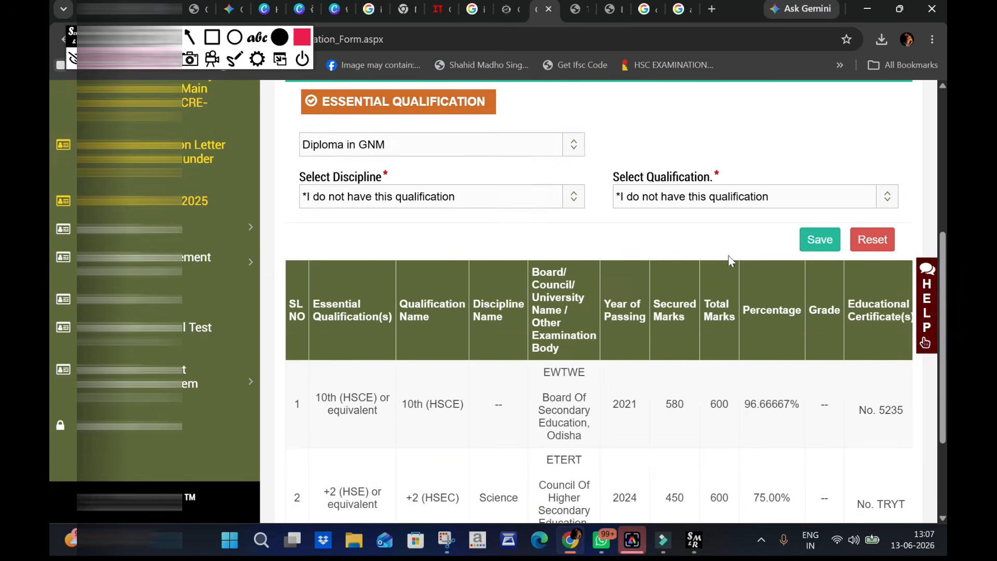
click(820, 240)
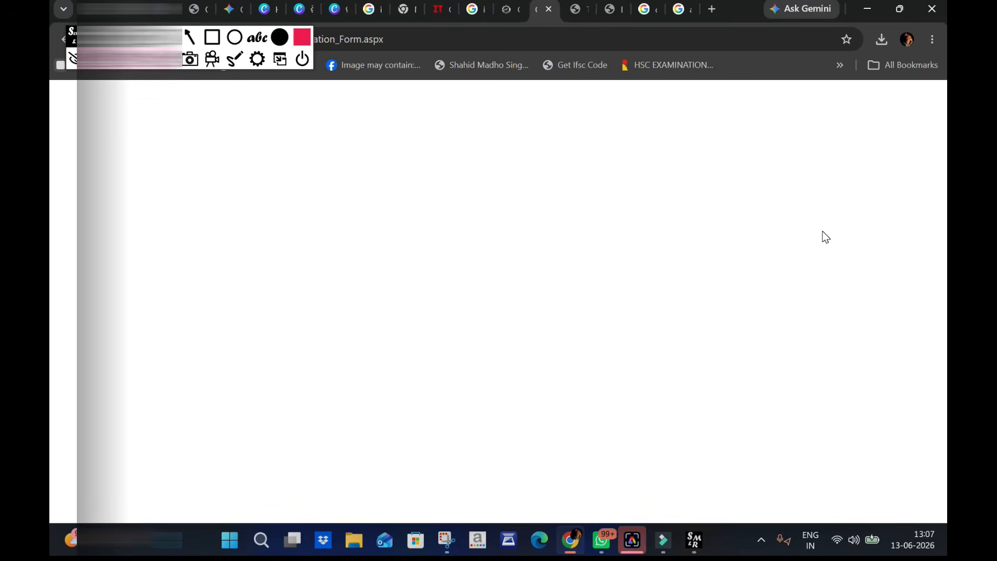
- For BSc Nursing, set the discipline to Nursing, the qualification to BSc Nursing and the year of passing to 2025
scroll(384, 275, down, 4)
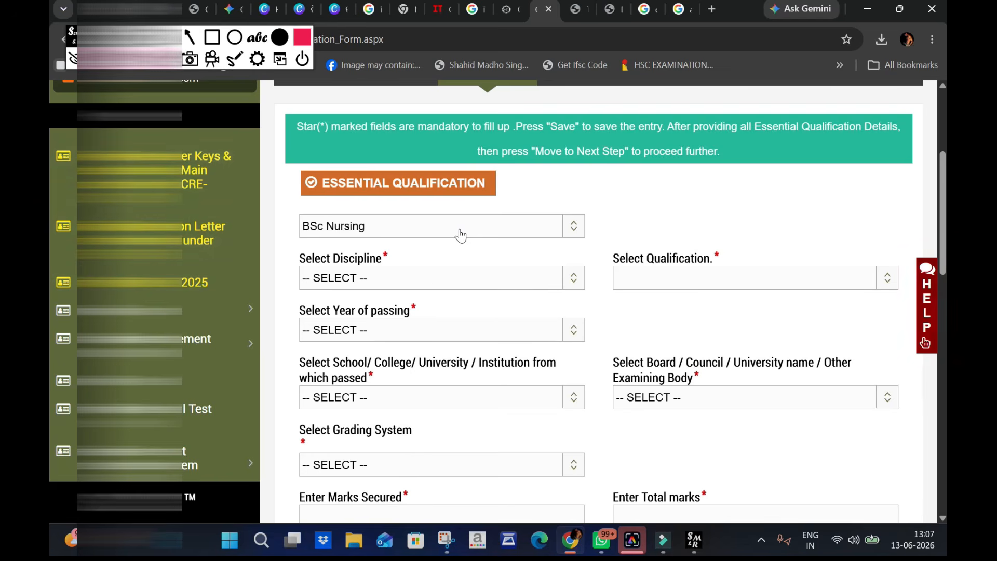
click(448, 278)
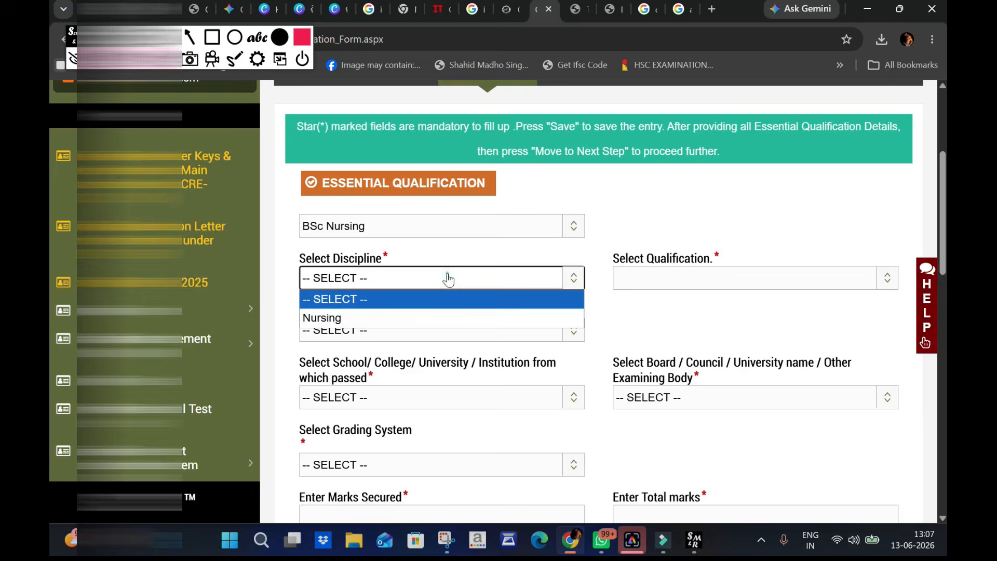
click(421, 316)
click(663, 280)
click(663, 319)
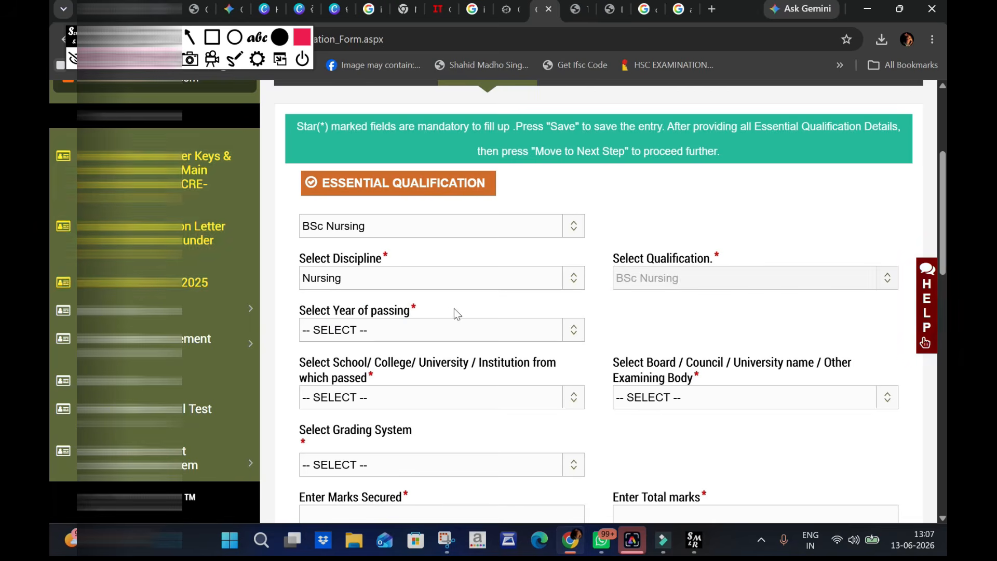
scroll(450, 312, down, 1)
click(414, 265)
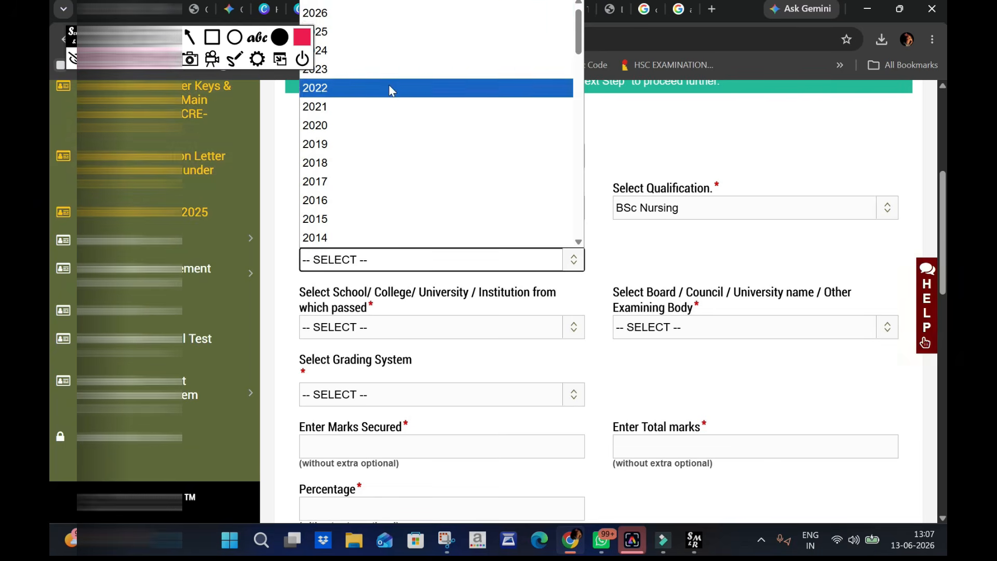
click(370, 27)
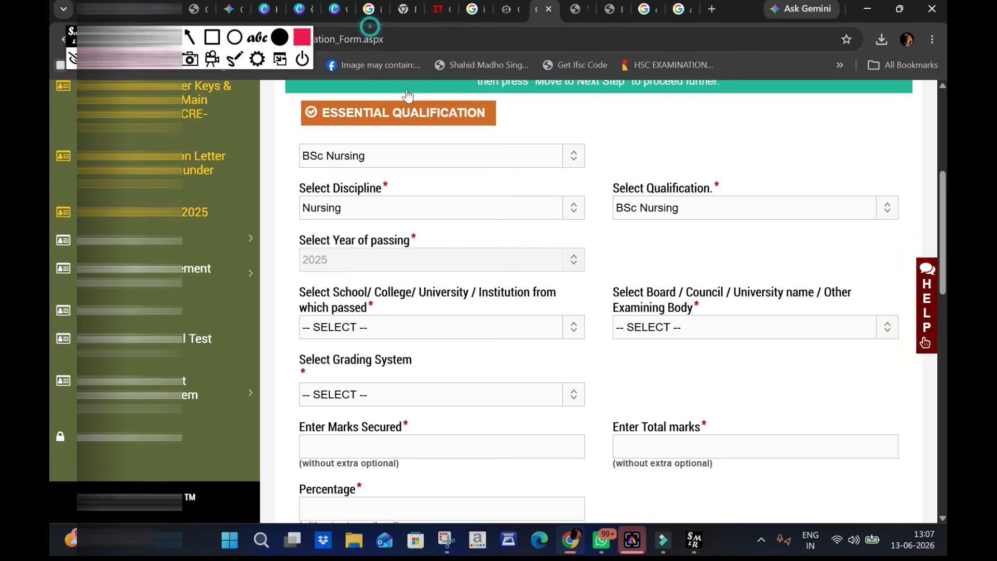
- Set both the BSc Nursing institution and its examining body to OTHER
scroll(468, 244, down, 1)
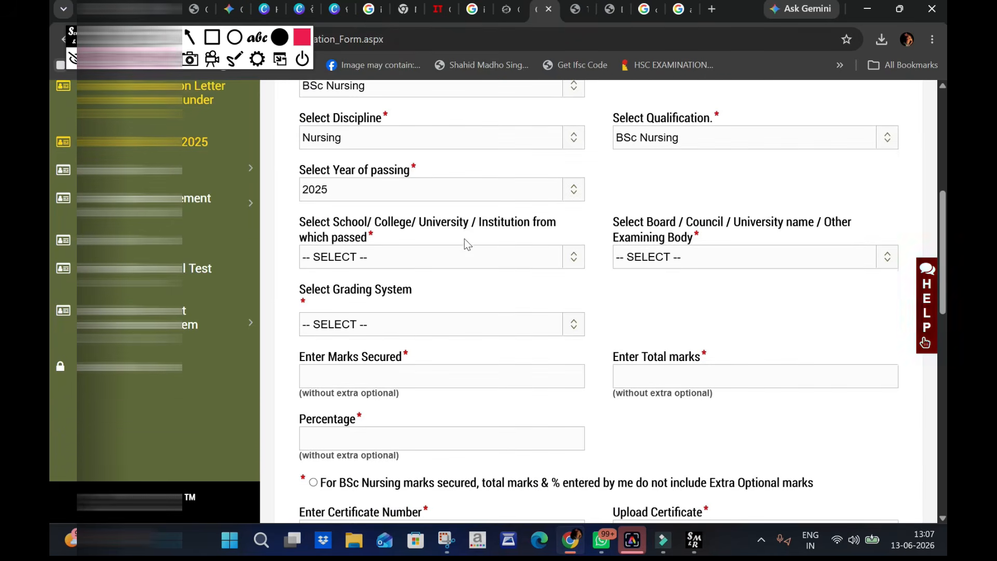
click(430, 258)
scroll(438, 311, down, 20)
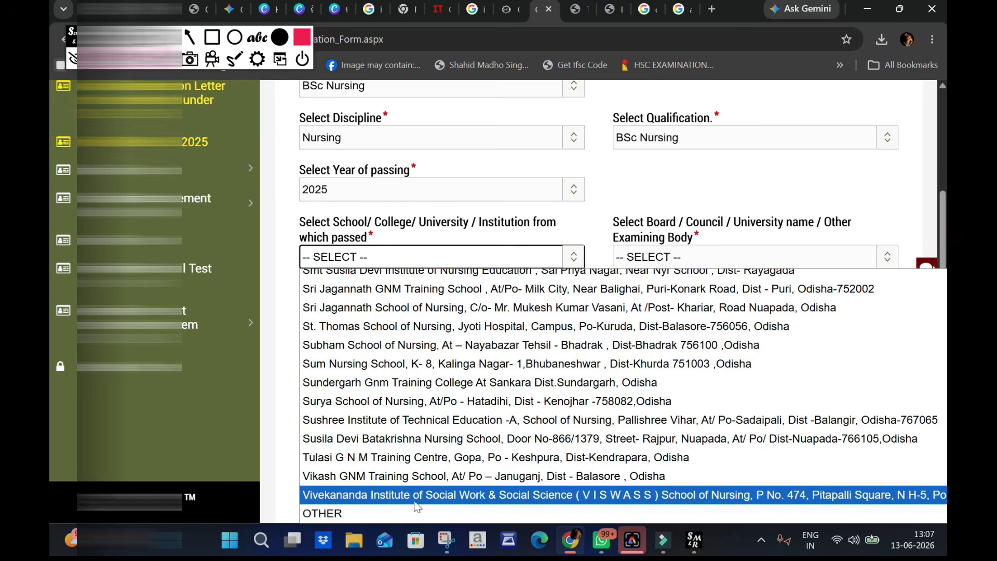
scroll(425, 467, up, 15)
scroll(427, 469, down, 10)
scroll(365, 358, down, 10)
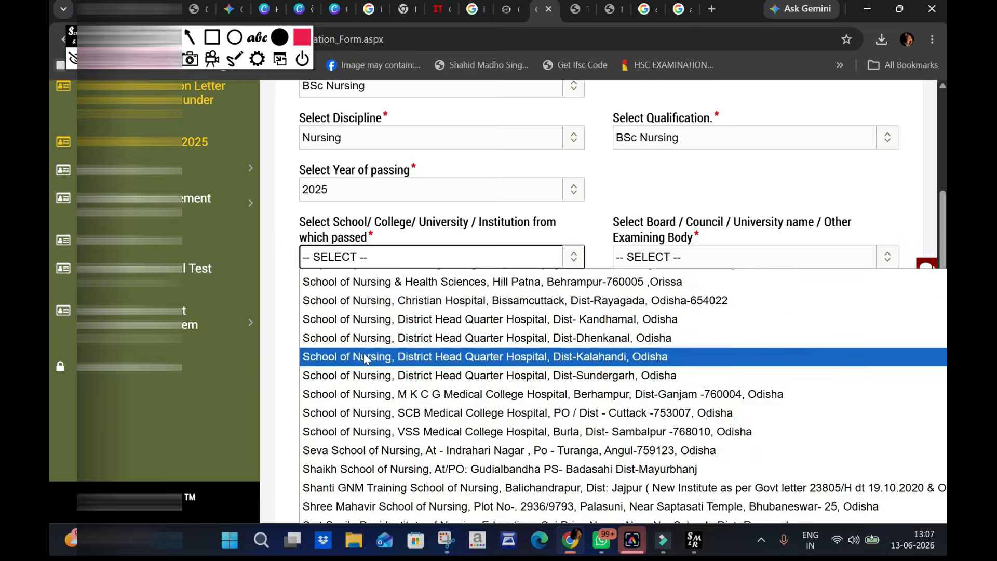
scroll(365, 358, down, 5)
click(345, 509)
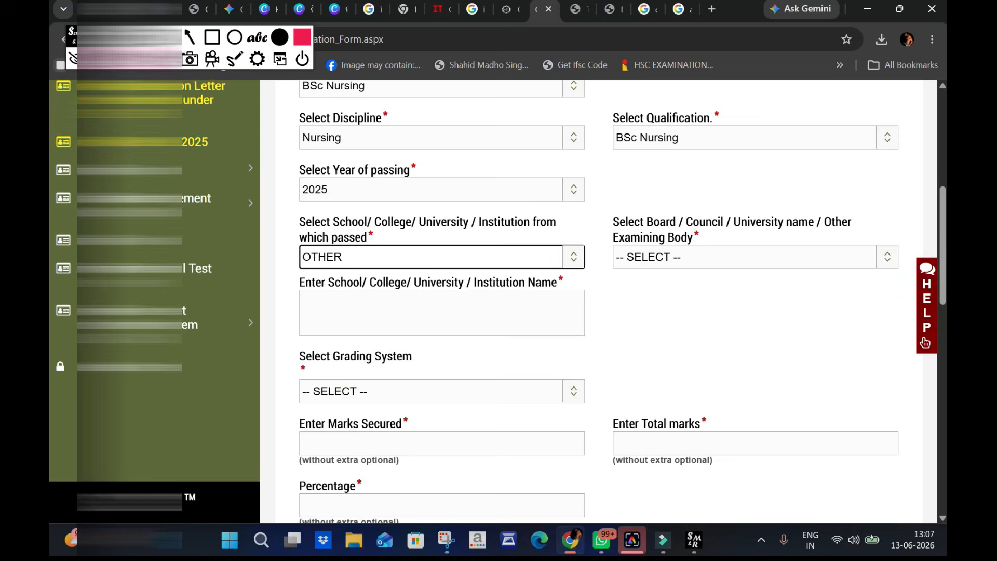
click(647, 260)
click(653, 292)
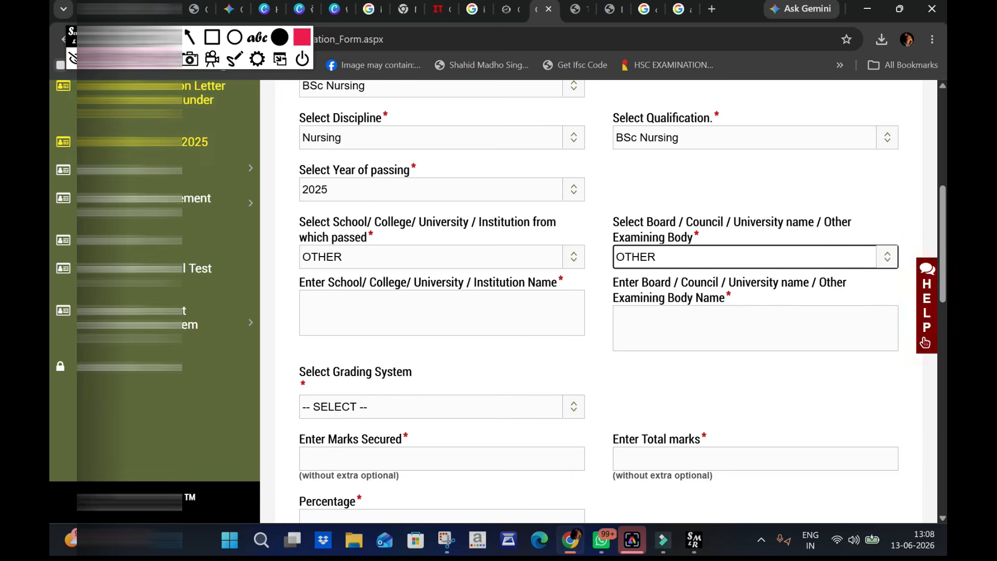
- Choose the secured marks, total marks and percentage grading system for the BSc Nursing qualification
scroll(925, 343, down, 3)
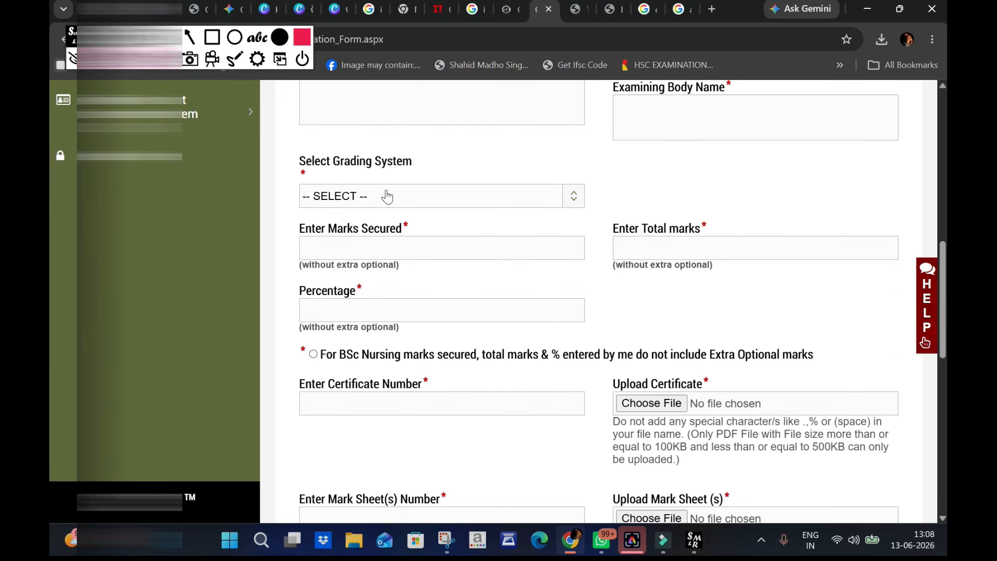
click(387, 195)
click(383, 232)
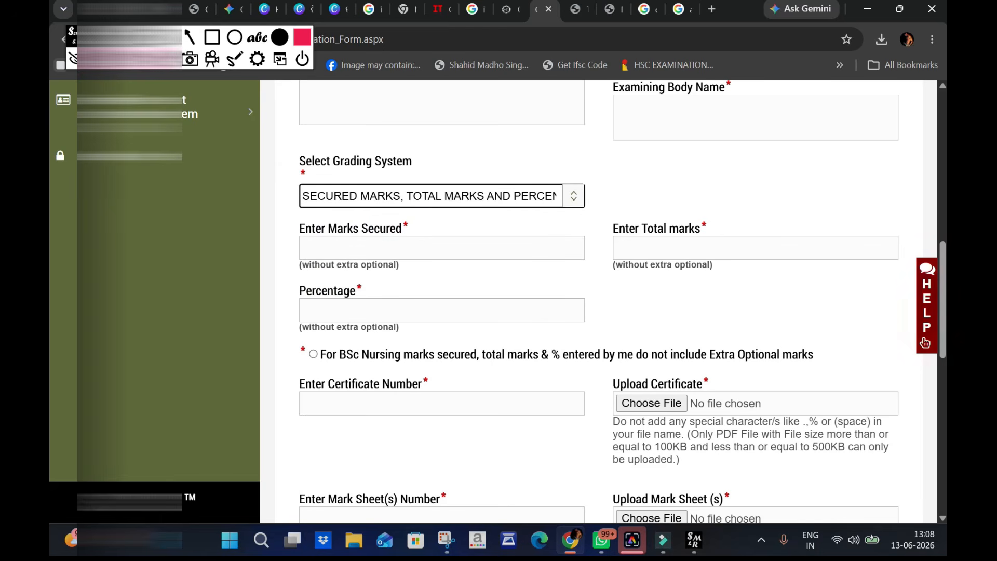
click(450, 193)
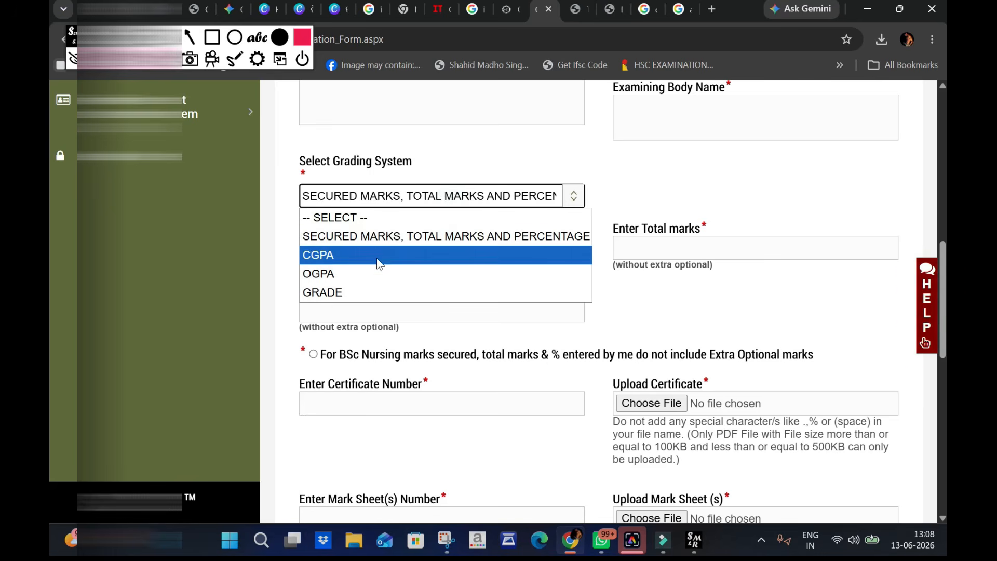
click(423, 198)
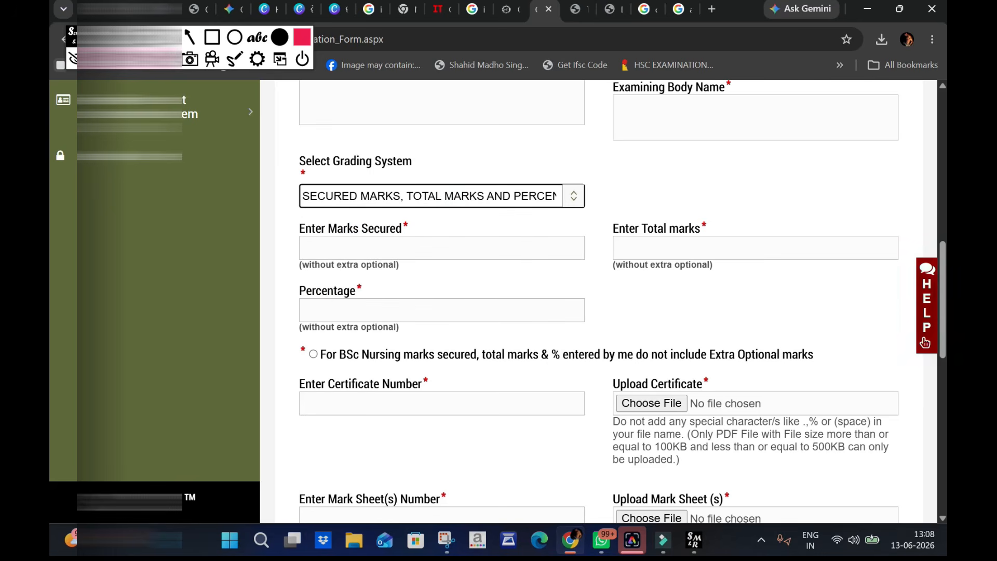
- Save the BSc Nursing entry with its marks, certificate and mark sheet details, and review the saved essential qualifications table
scroll(516, 336, down, 3)
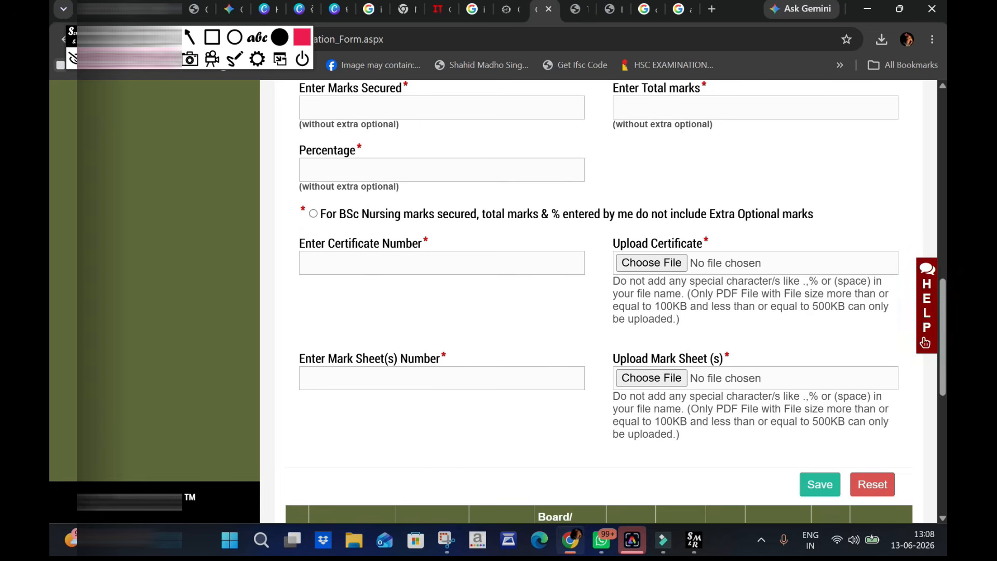
scroll(597, 375, down, 3)
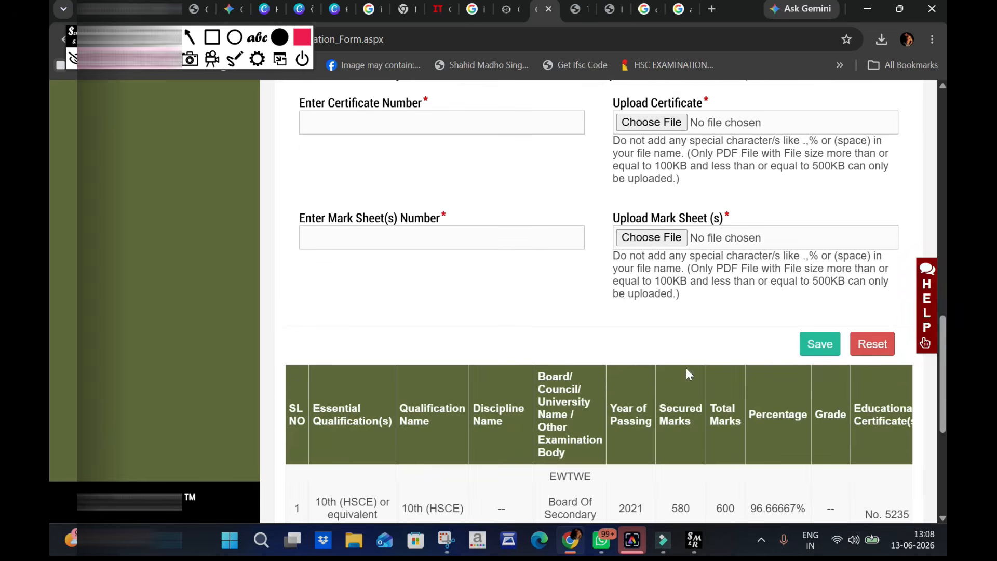
scroll(554, 291, up, 6)
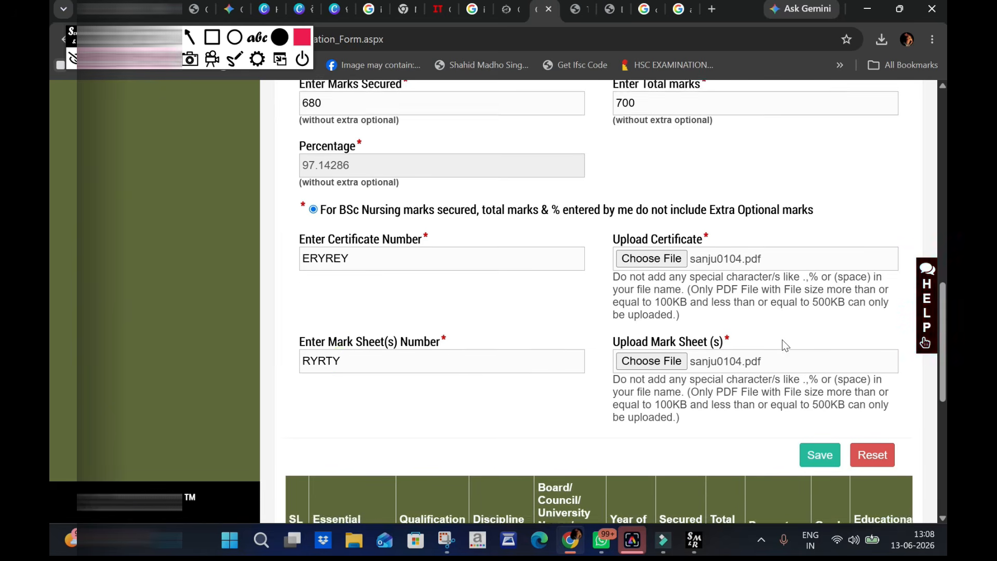
scroll(782, 340, down, 2)
scroll(783, 343, down, 1)
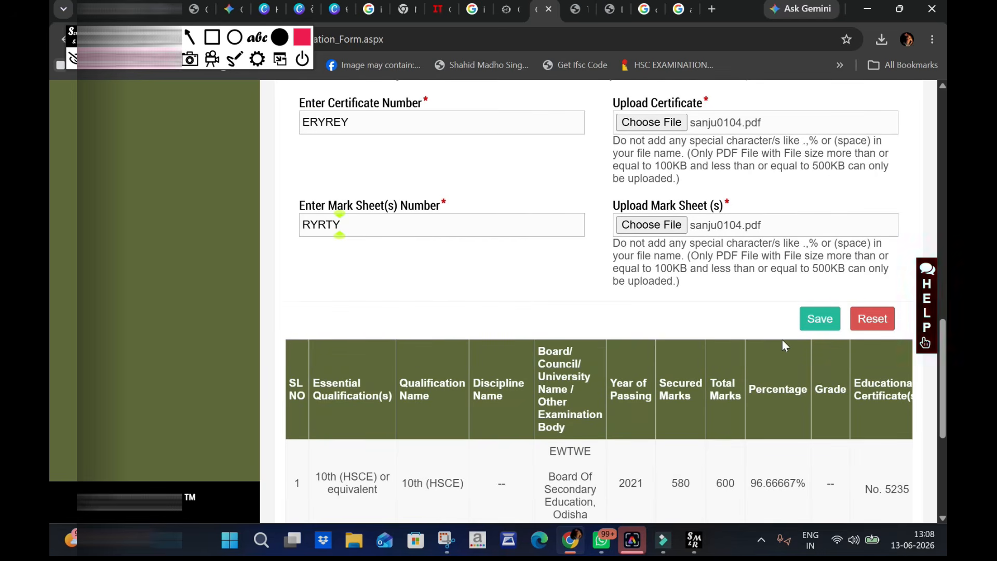
click(829, 319)
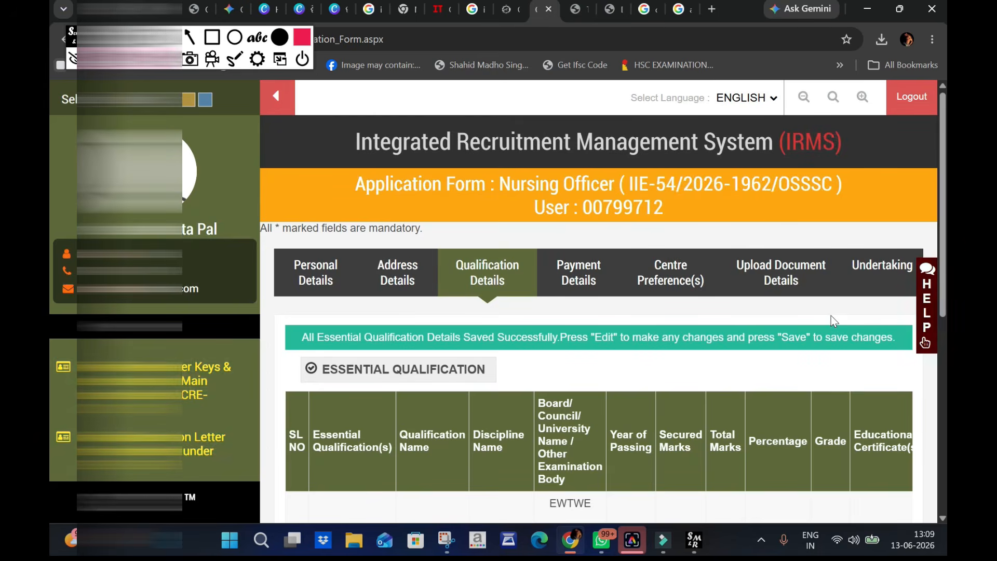
scroll(831, 316, down, 3)
scroll(856, 347, down, 3)
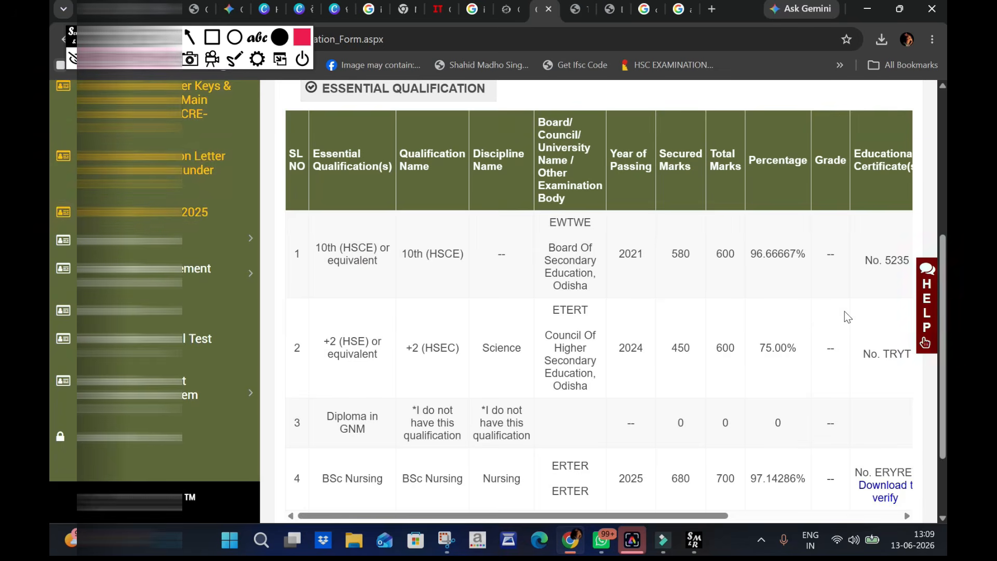
- Proceed from the qualification details to the payment section, review the examination fee instructions, and continue to the centre preferences without paying
scroll(844, 314, down, 2)
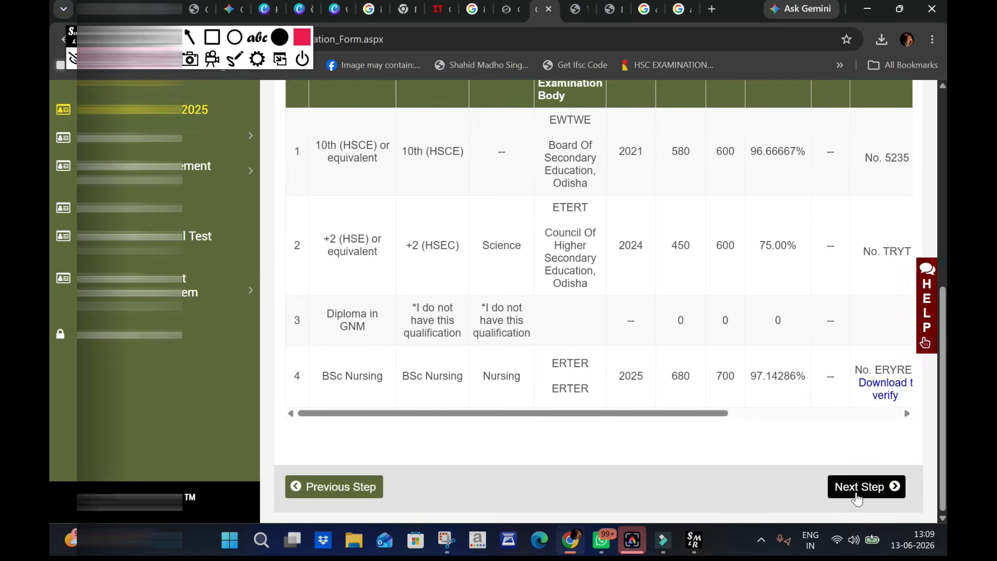
click(856, 486)
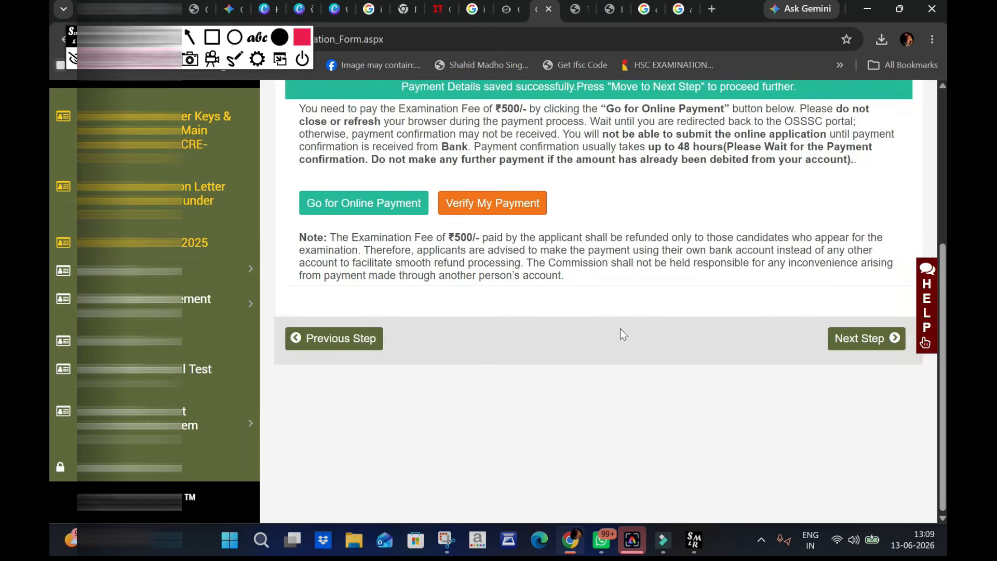
scroll(630, 325, up, 3)
scroll(629, 325, down, 2)
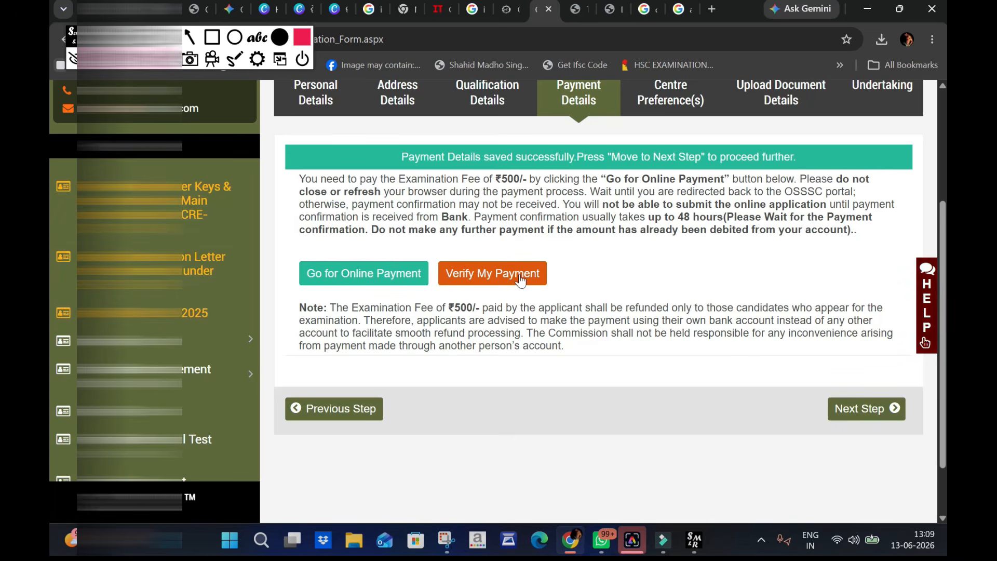
click(857, 418)
click(614, 128)
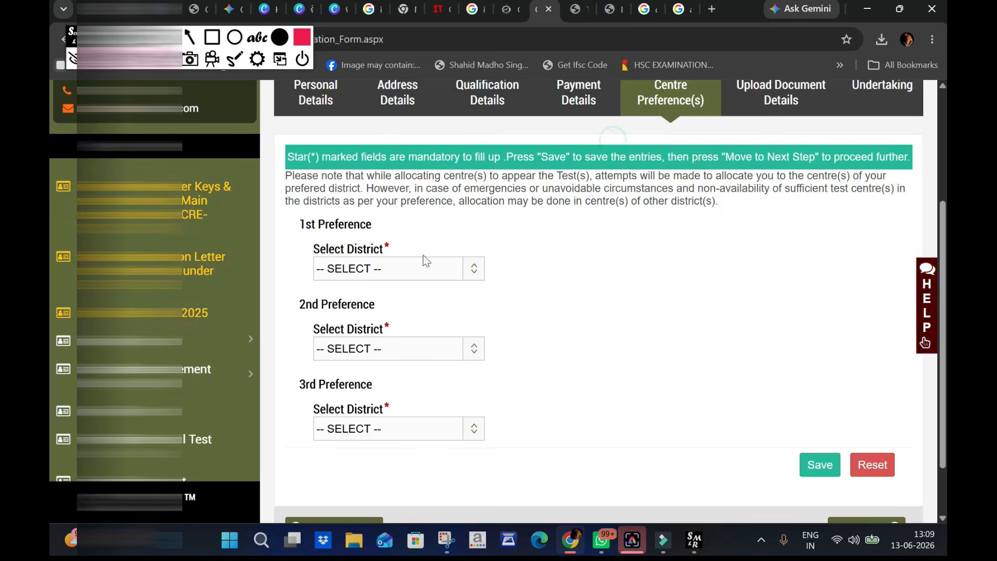
- Set the first, second and third centre preference districts to BALASORE, BHADRAK and CUTTACK, and save them
click(399, 270)
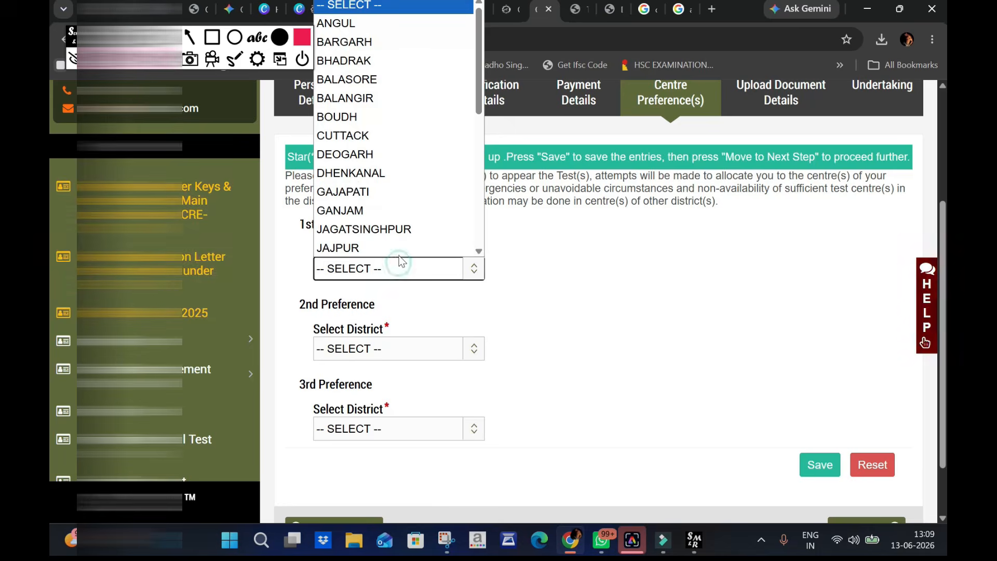
click(371, 75)
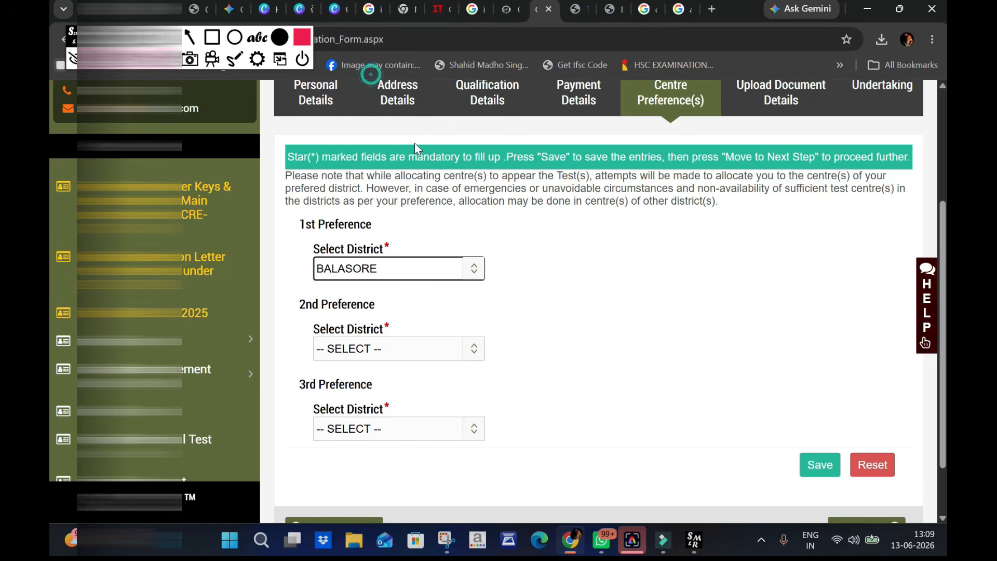
click(374, 356)
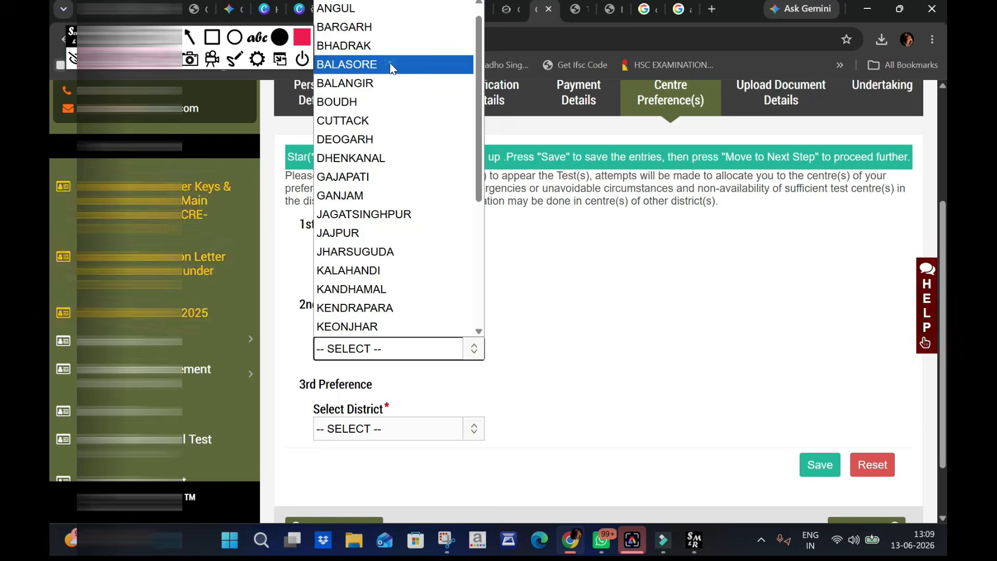
click(391, 64)
click(393, 359)
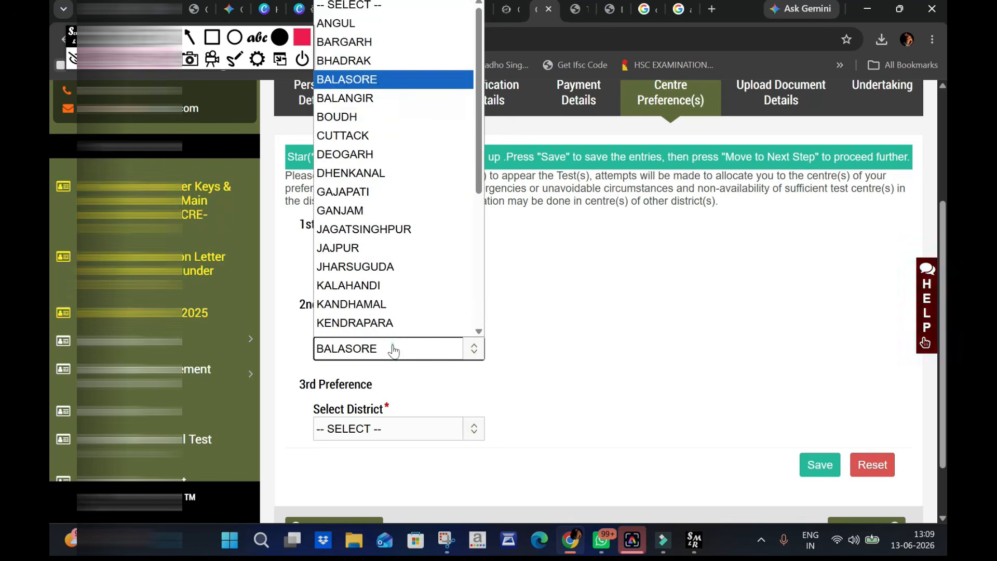
click(359, 54)
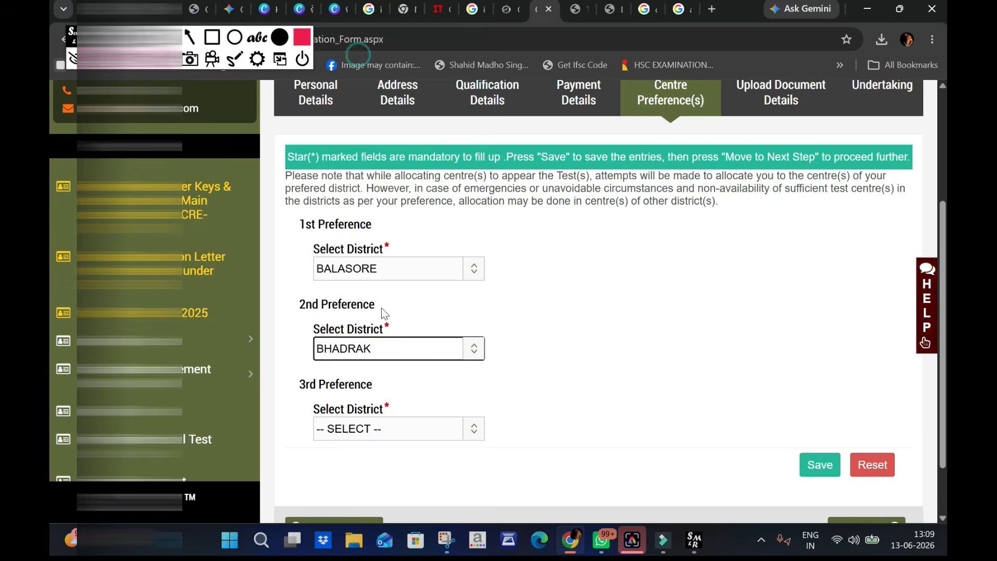
click(370, 432)
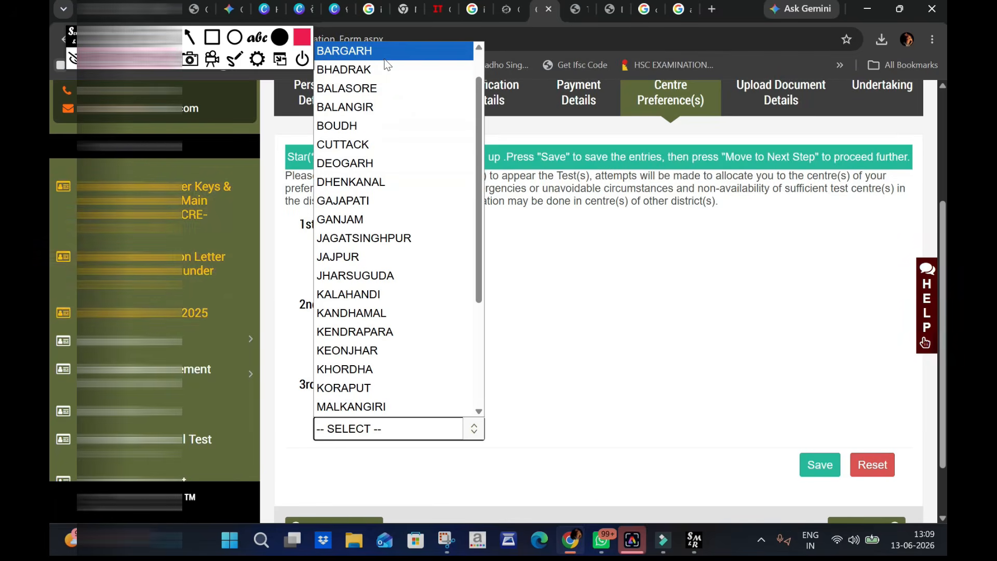
click(370, 144)
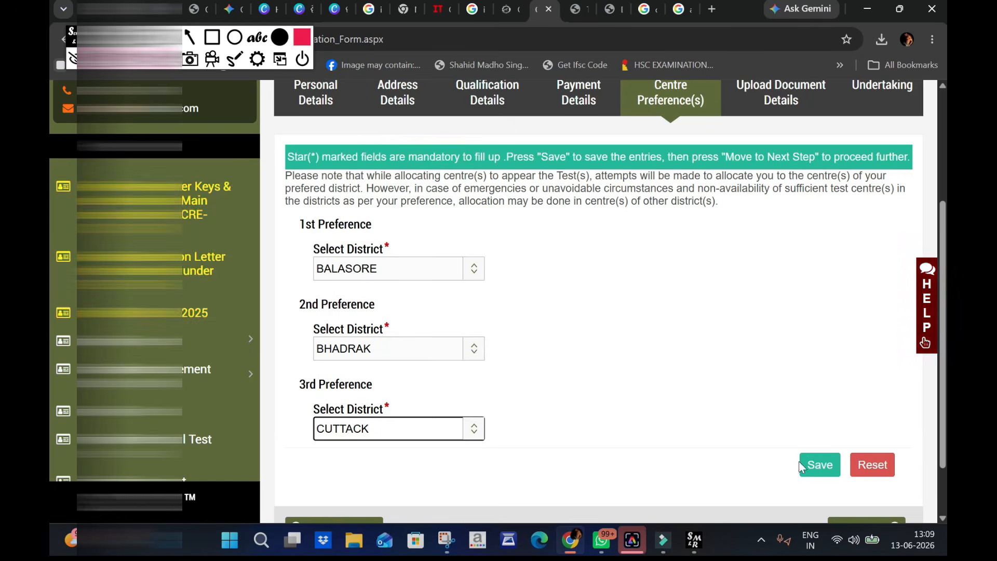
click(813, 466)
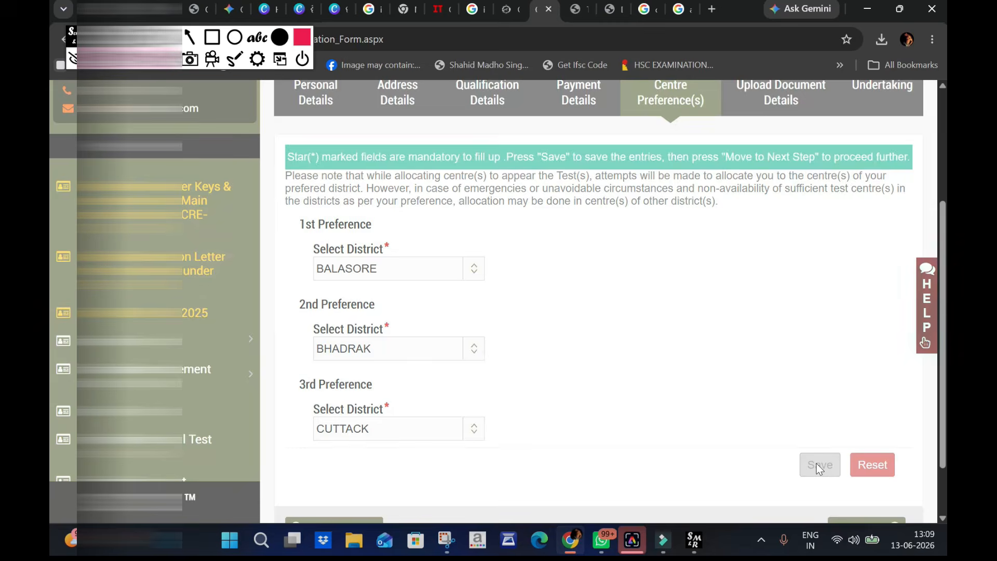
- Continue to the undertaking, accept all the terms and conditions, and try to preview the application form
scroll(815, 457, down, 1)
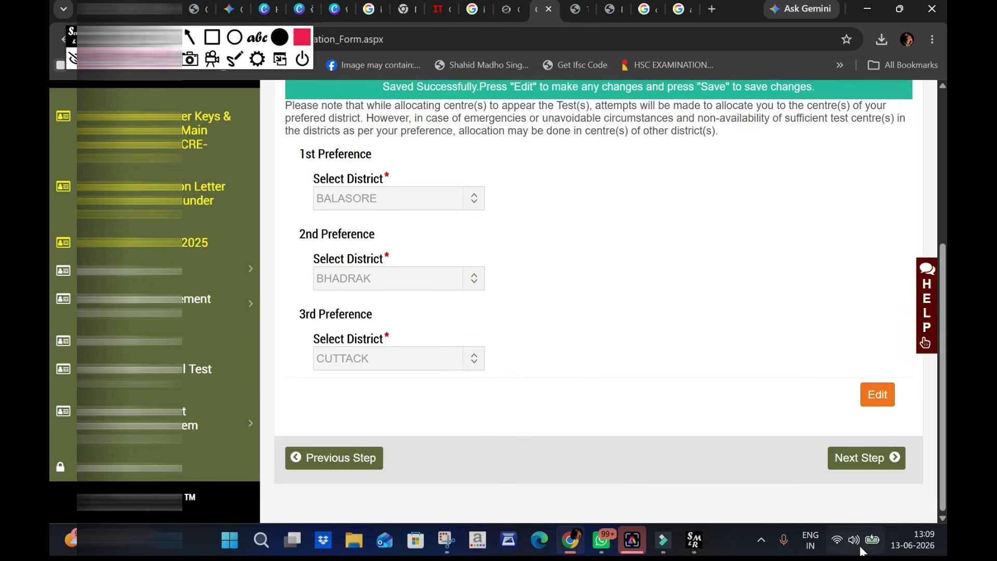
click(858, 463)
scroll(877, 439, up, 2)
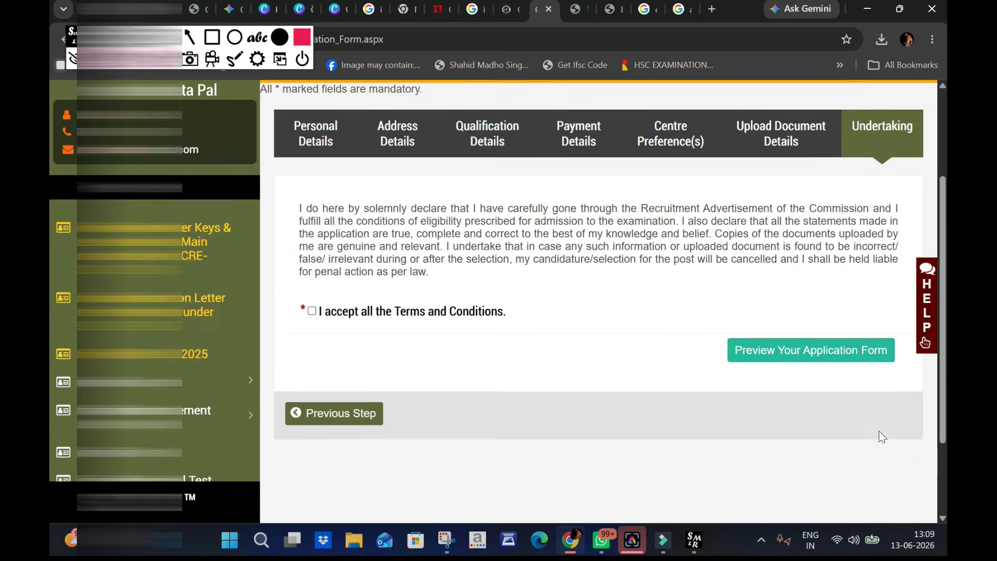
scroll(882, 437, up, 2)
scroll(376, 347, down, 1)
click(349, 341)
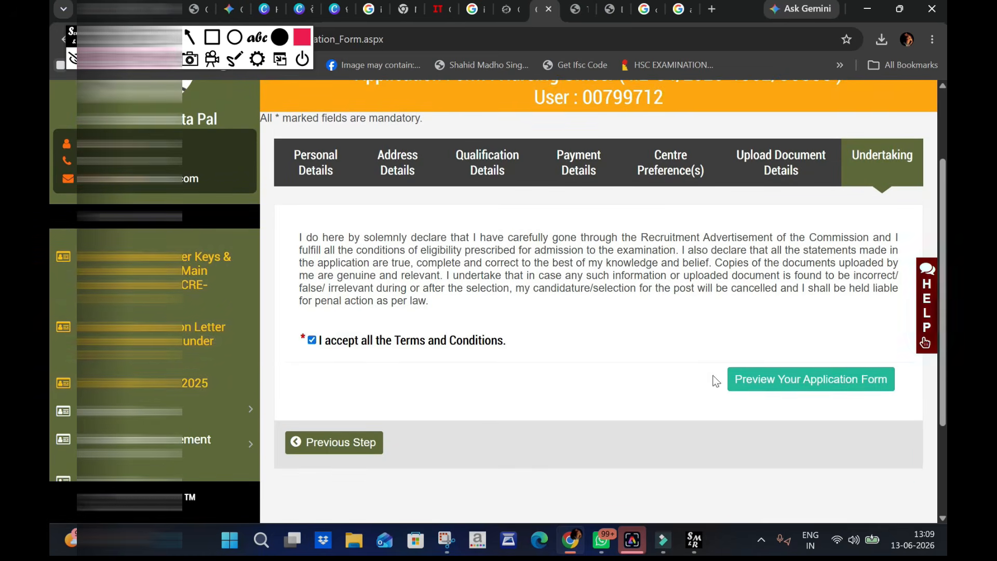
click(783, 383)
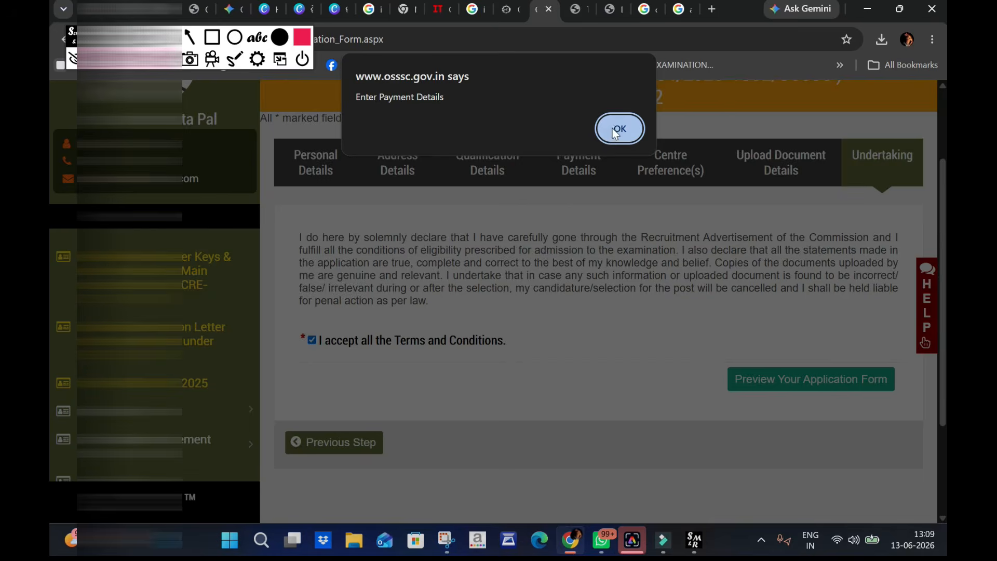
click(618, 130)
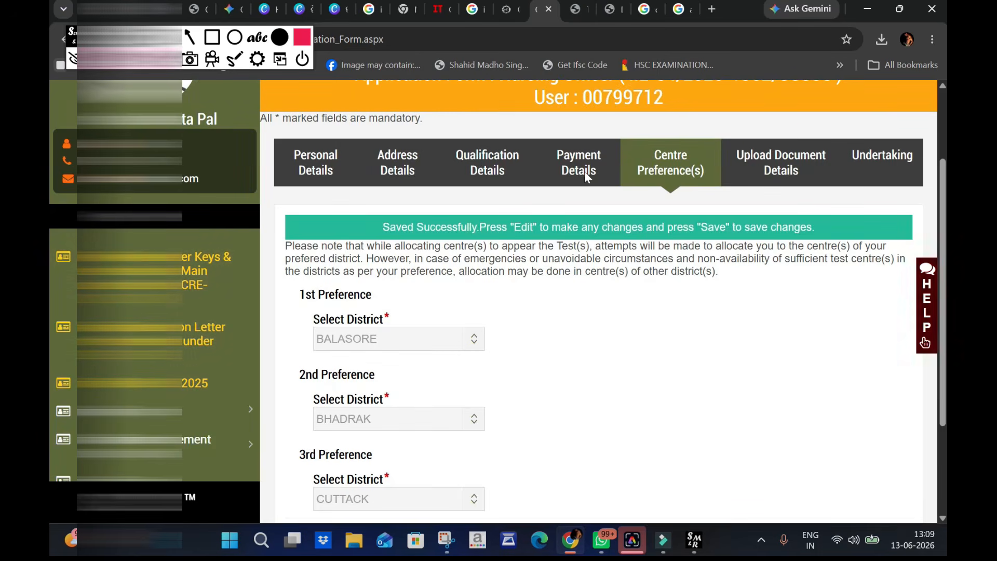
- Return to the undertaking from the saved centre preferences and try again to preview the application form
scroll(584, 177, down, 3)
scroll(690, 289, up, 4)
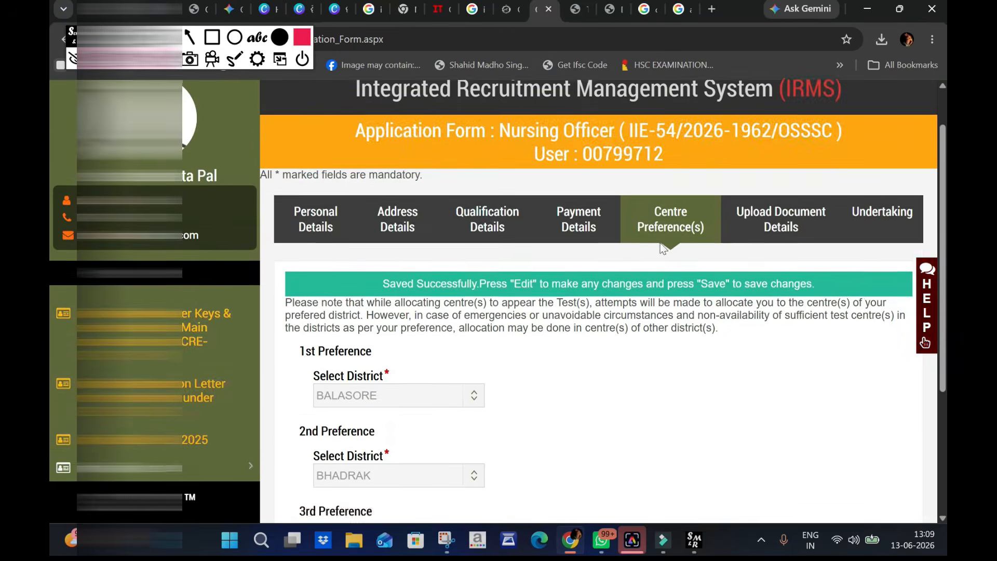
scroll(587, 244, down, 4)
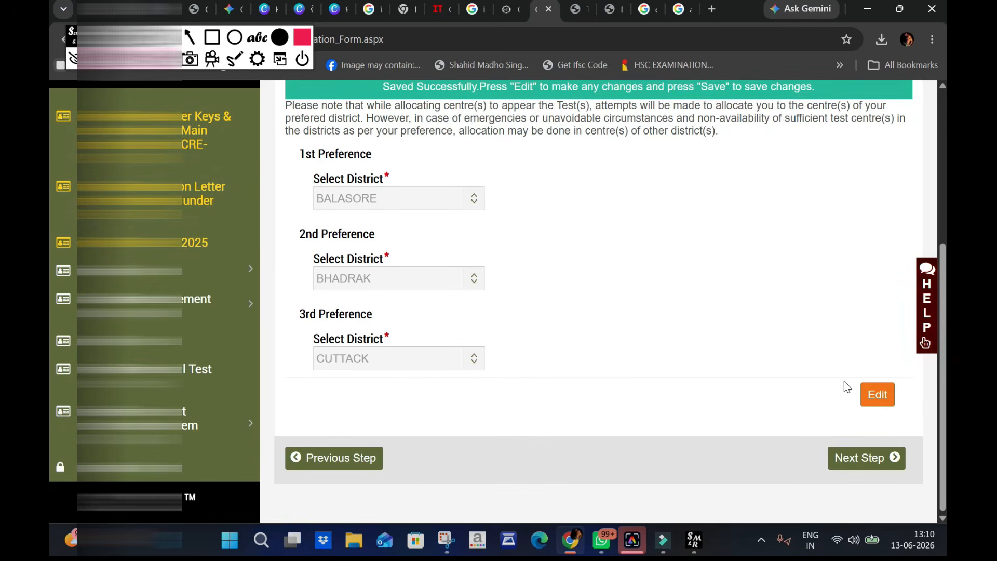
click(875, 461)
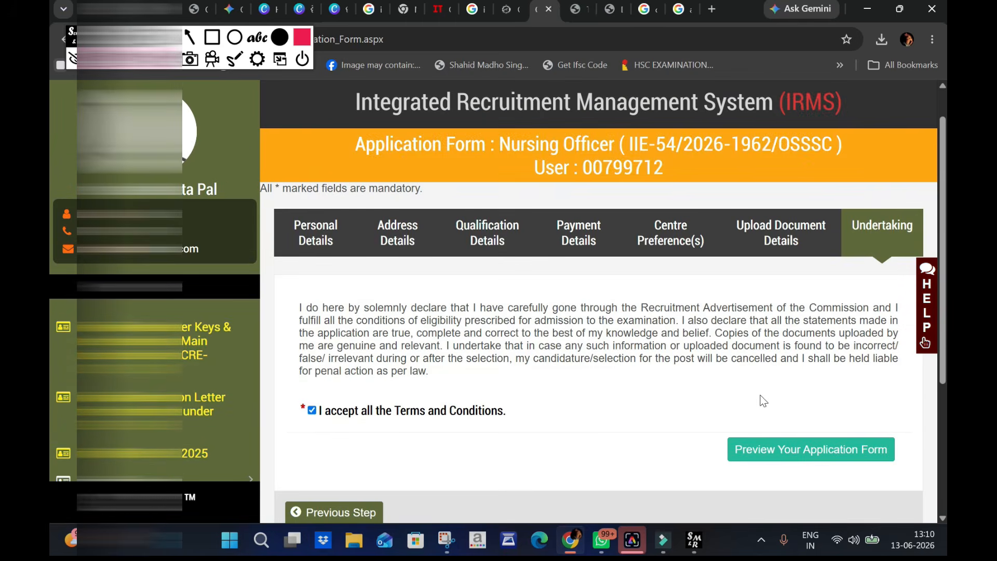
scroll(764, 401, down, 3)
click(807, 308)
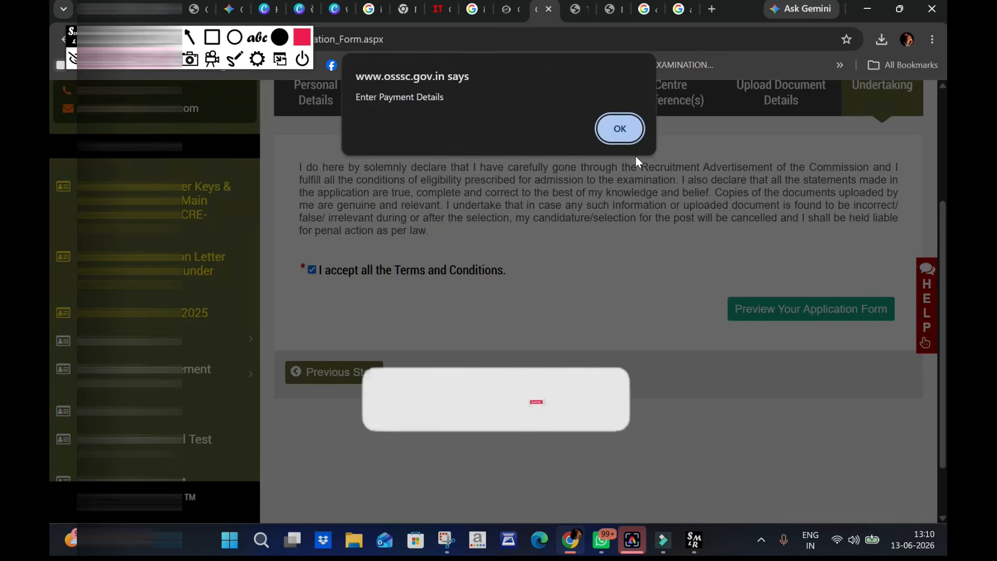
click(633, 133)
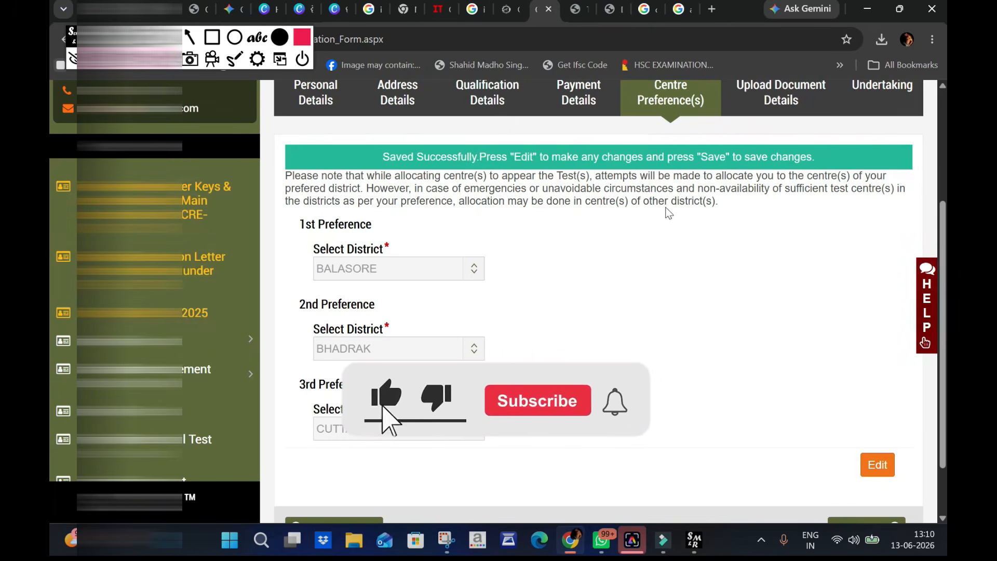
scroll(794, 122, up, 3)
scroll(784, 154, down, 4)
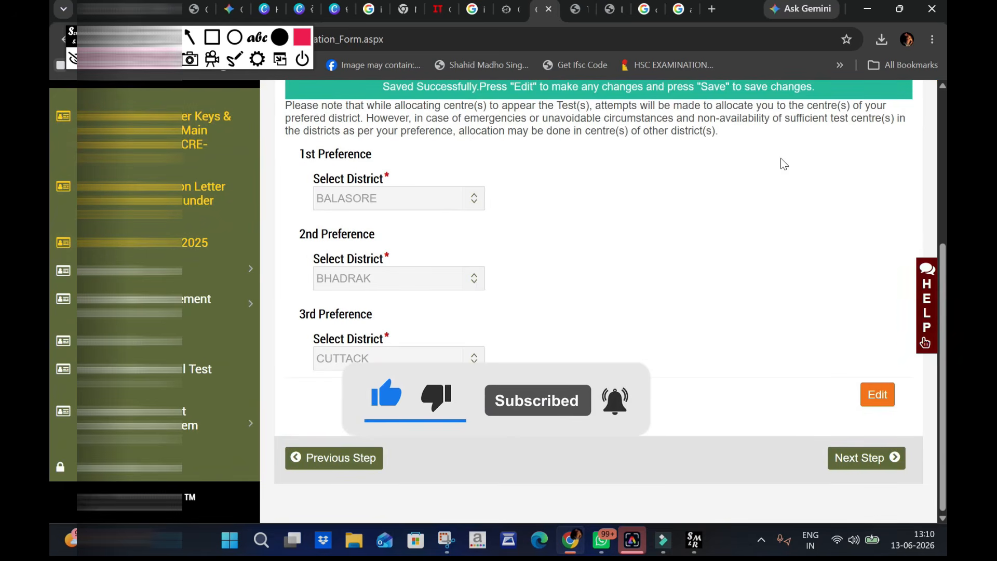